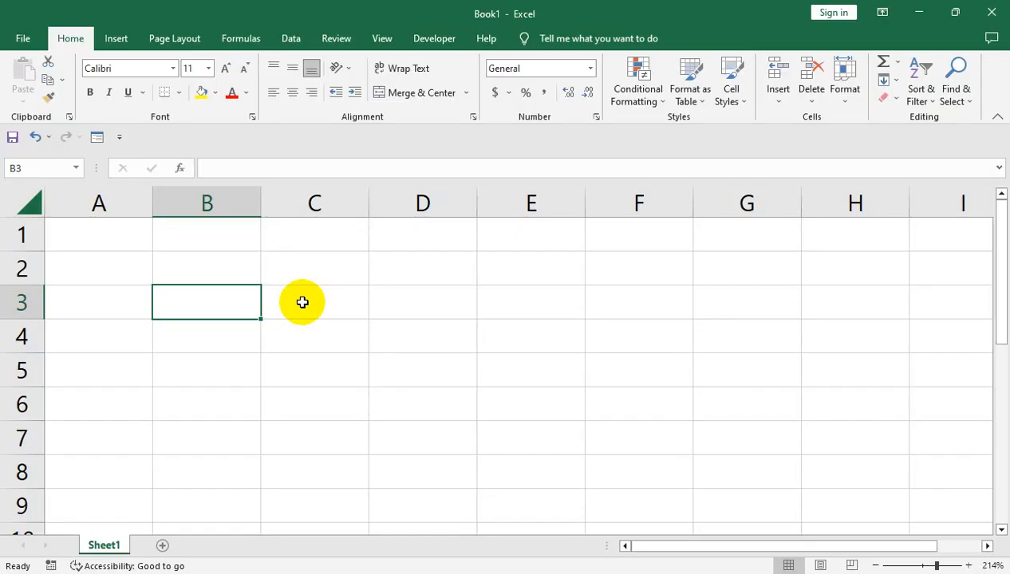
- Enter the column headers Sn, Name and Basic in cells B3 to D3
text(SN)
click(302, 302)
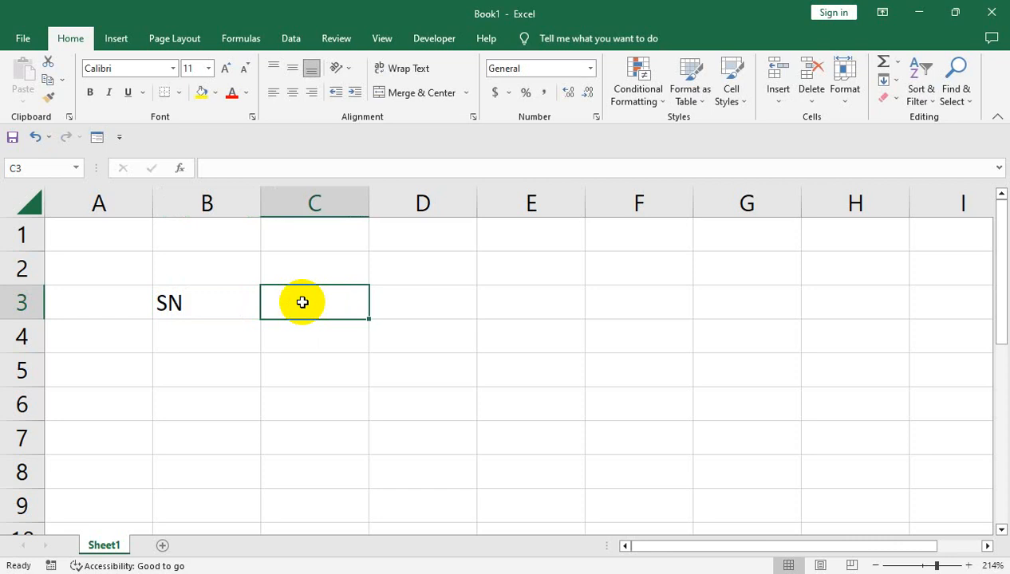
key(Left)
text(Sn)
click(302, 303)
text(Name)
key(Tab)
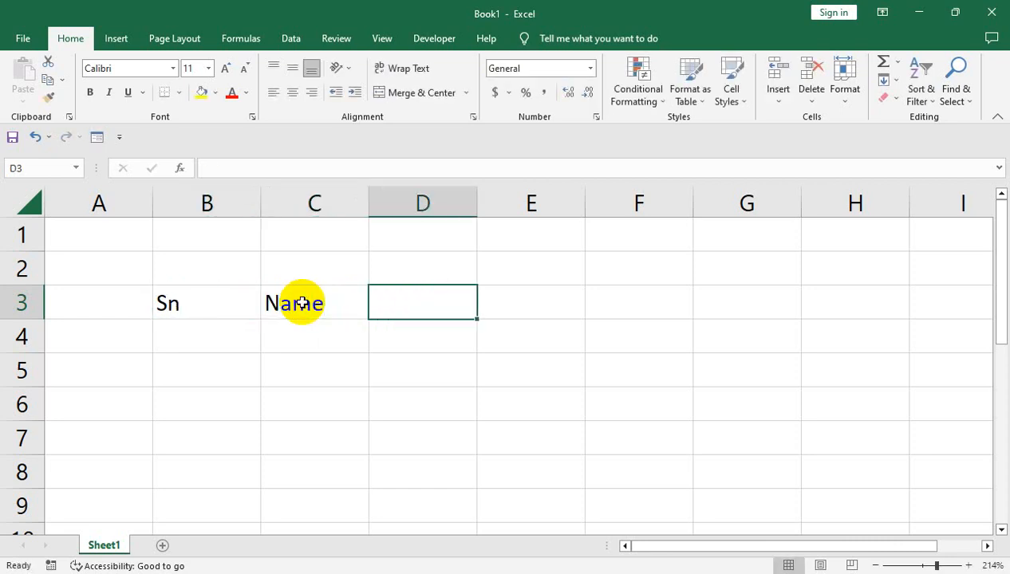
text(Basic)
key(Tab)
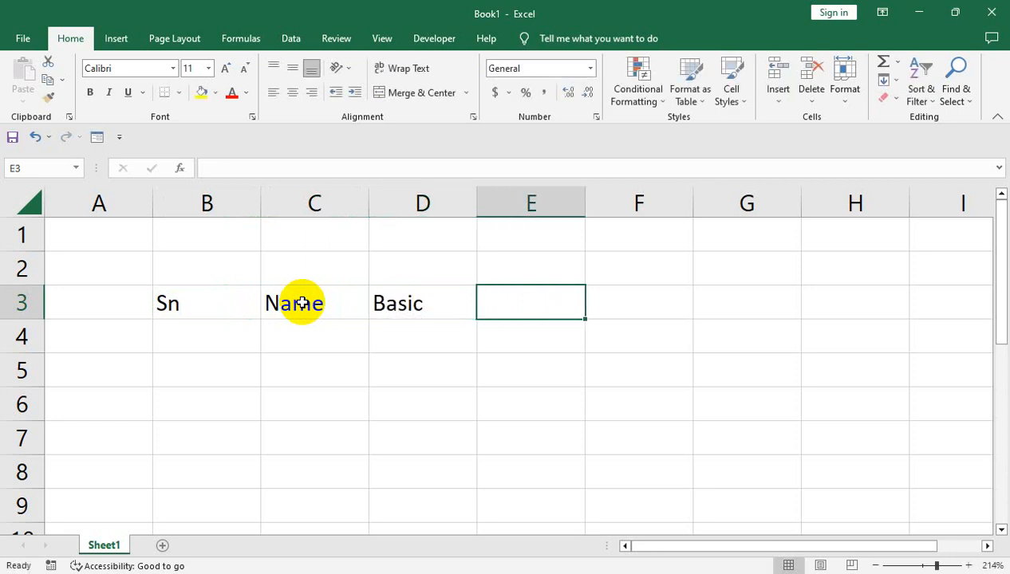
- Add the header Date Of Joining in E3 and autofit column E to its text
key(Up)
key(Left)
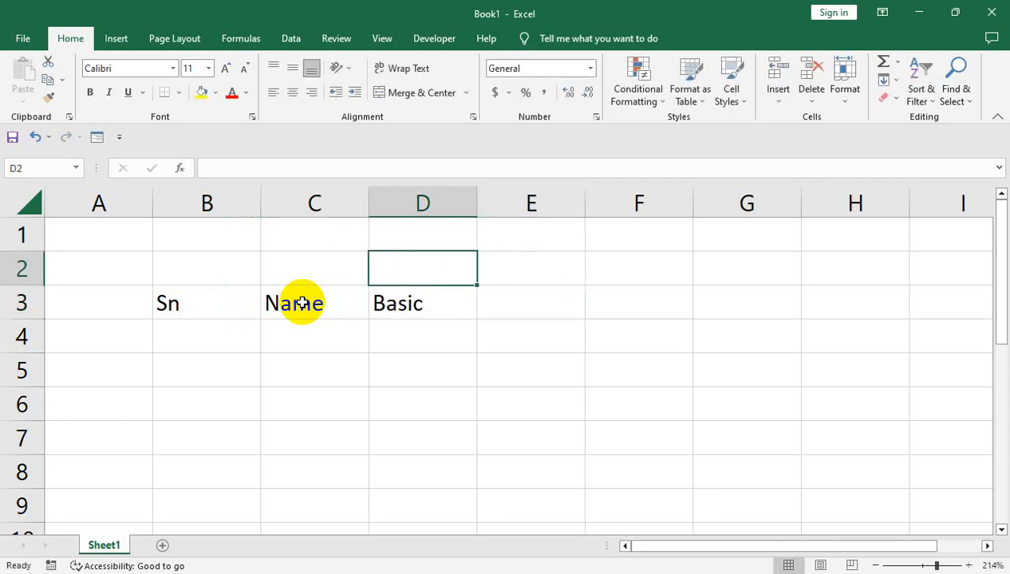
key(Right)
key(Down)
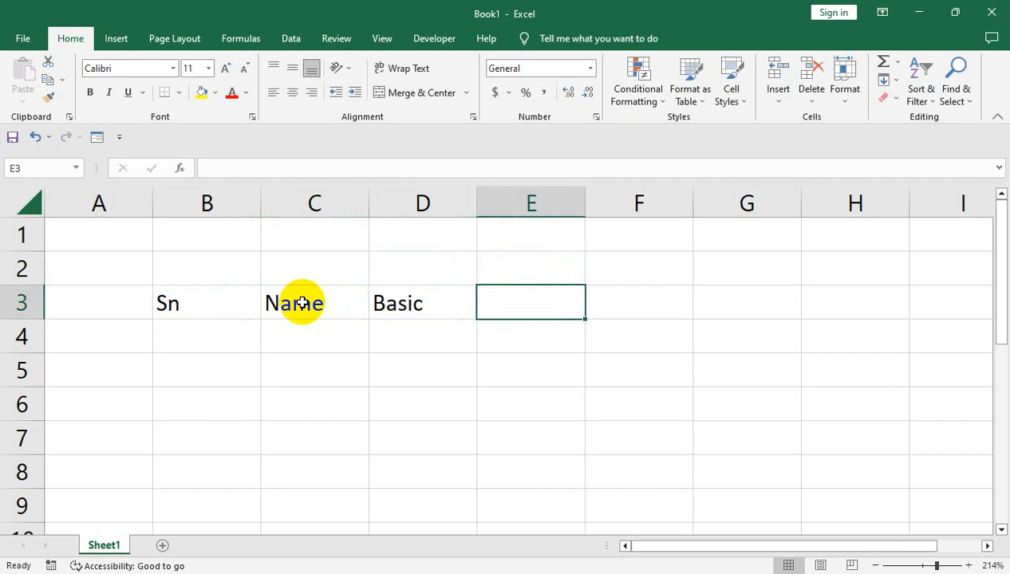
text(Date Of Joining)
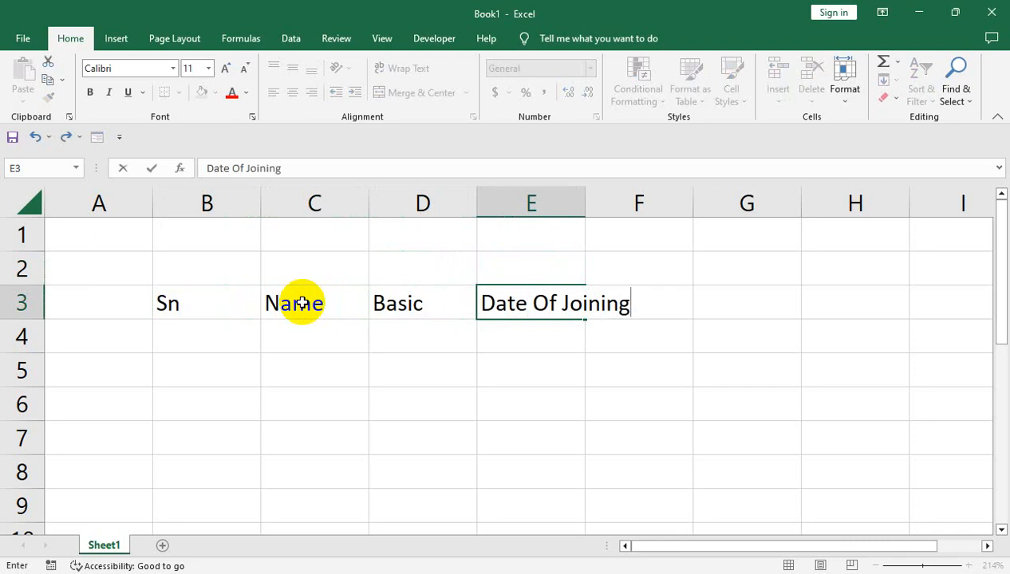
key(Return)
key(Up)
key(alt)
key(h)
key(o)
key(i)
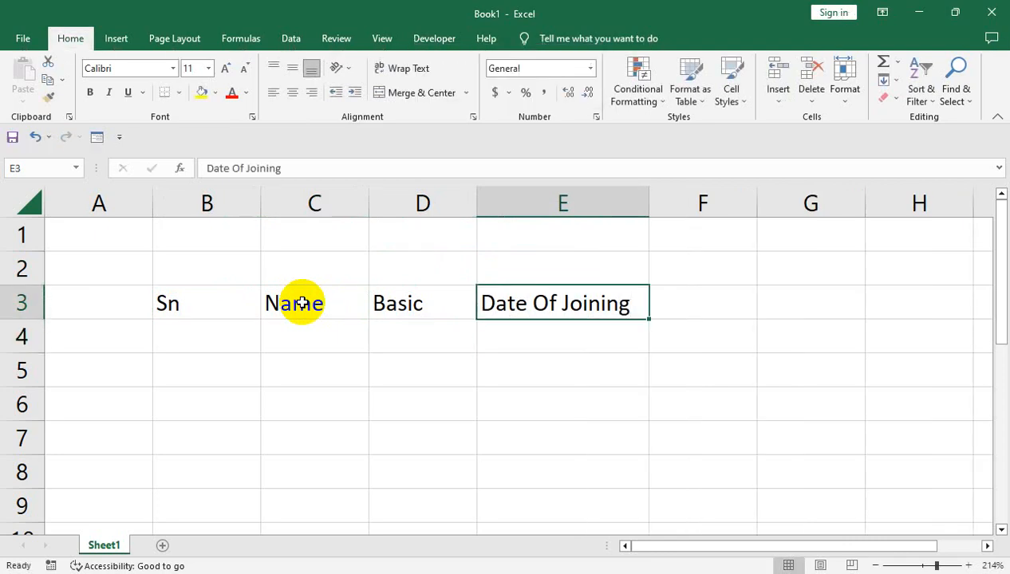
- Add the header End OF Year in cell F3
key(Left)
key(Left)
key(Left)
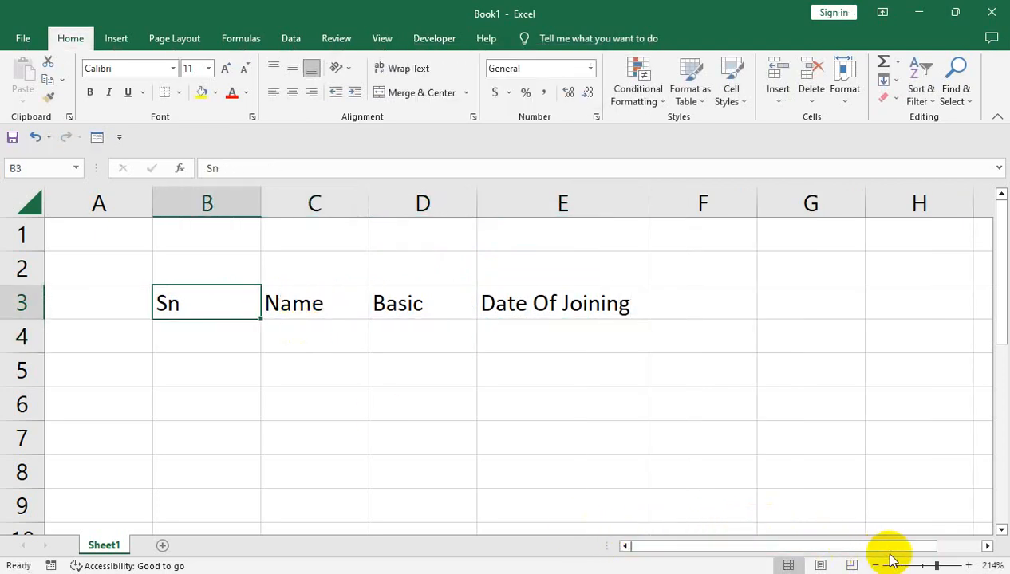
drag(936, 563, 931, 565)
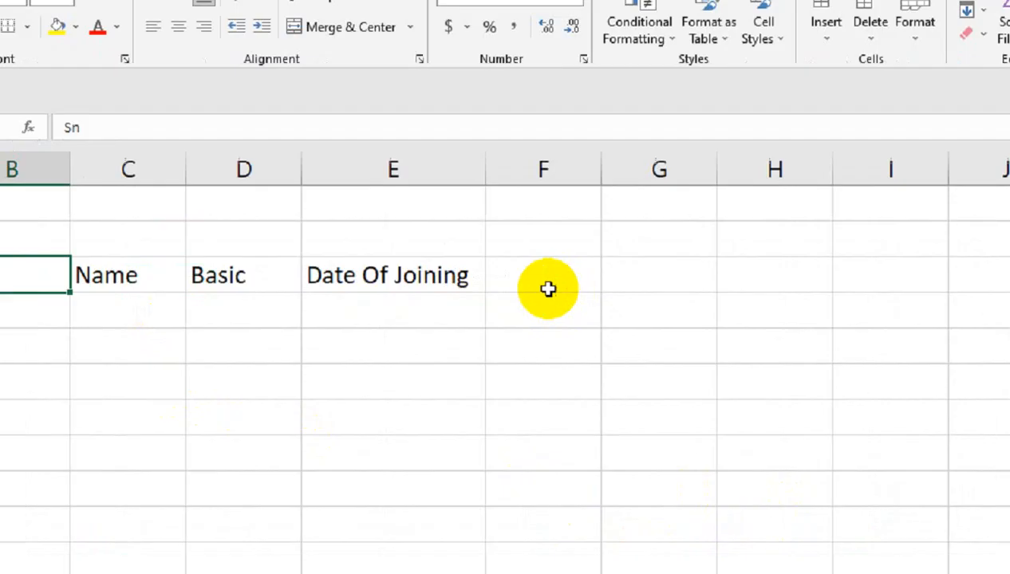
click(567, 282)
text(End )
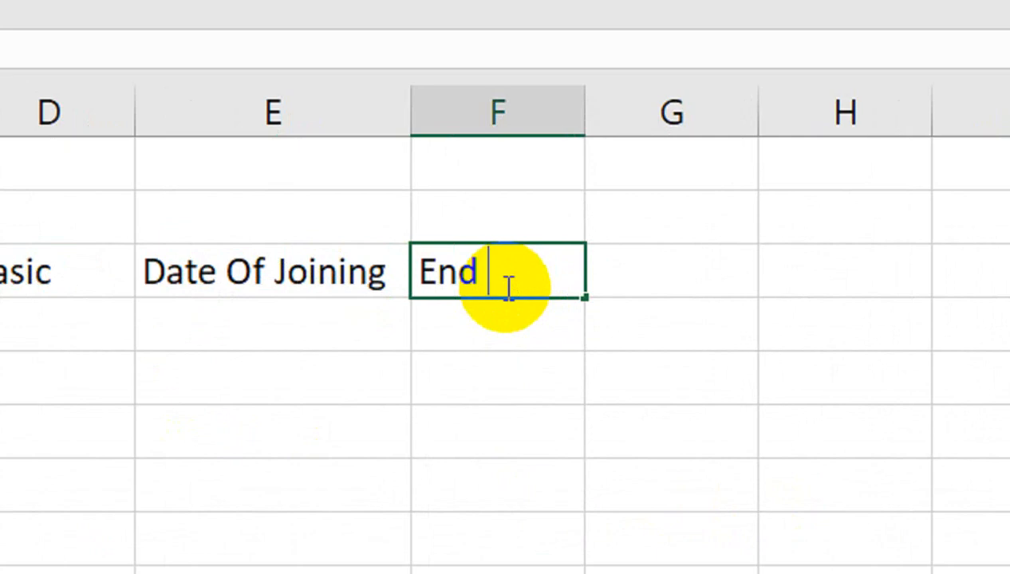
text(OF Yea)
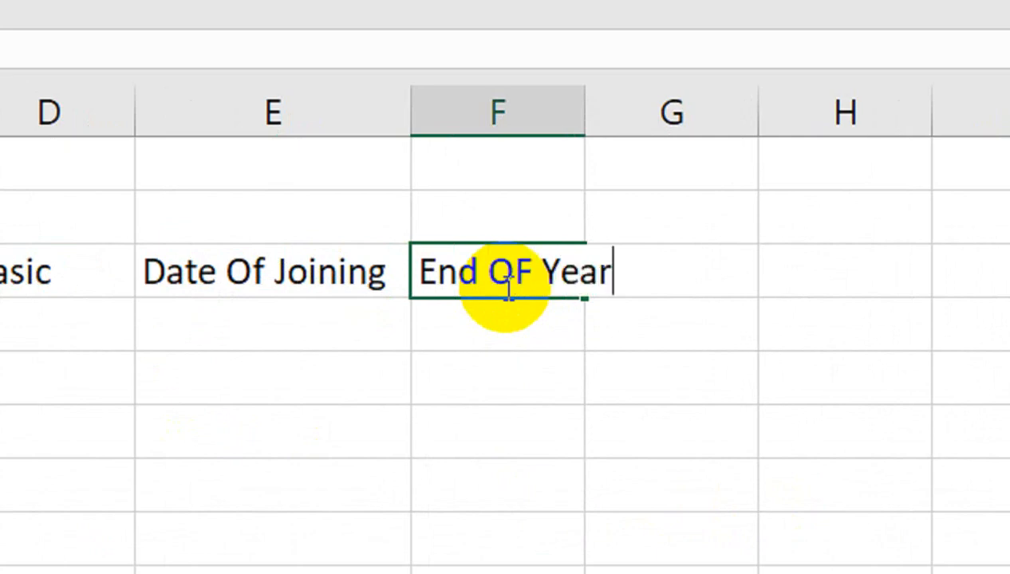
text(r)
key(Tab)
click(505, 287)
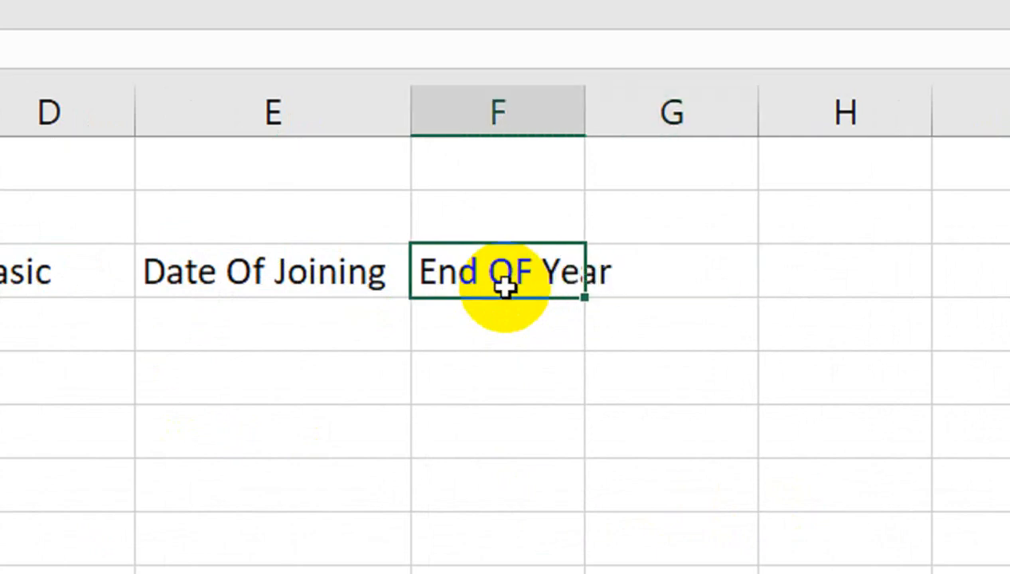
- Enter the headers Duration in G3 and Increament in H3
key(Tab)
text(Duration)
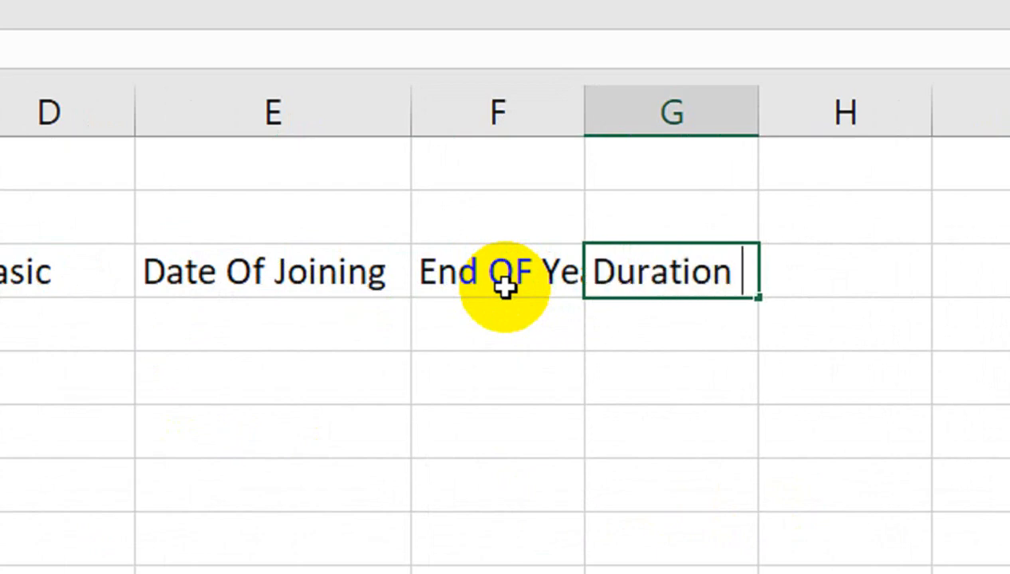
key(Return)
key(Up)
key(Right)
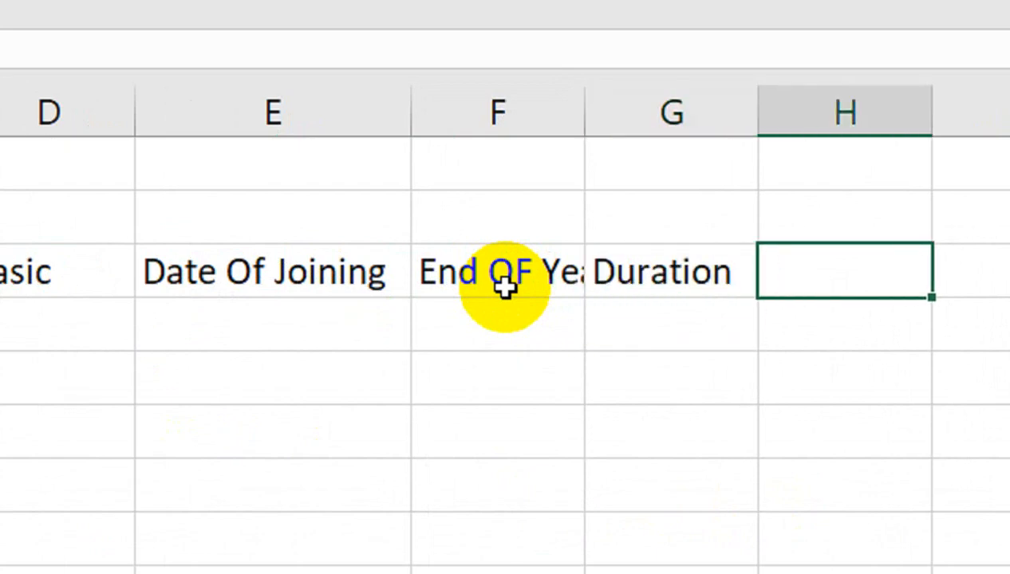
text(Increament)
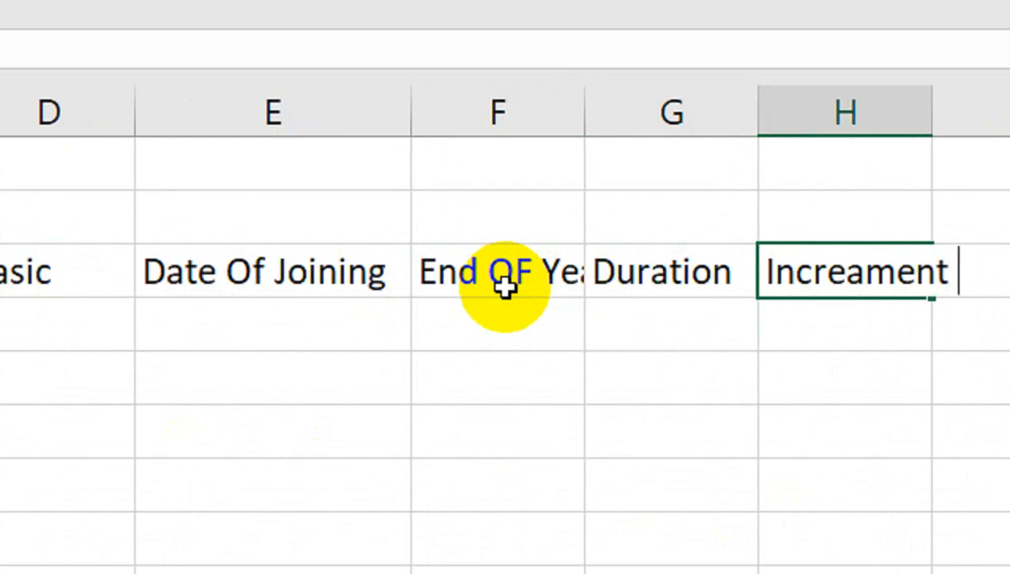
- Enter the rate 10% in H2, above the Increament header
key(Up)
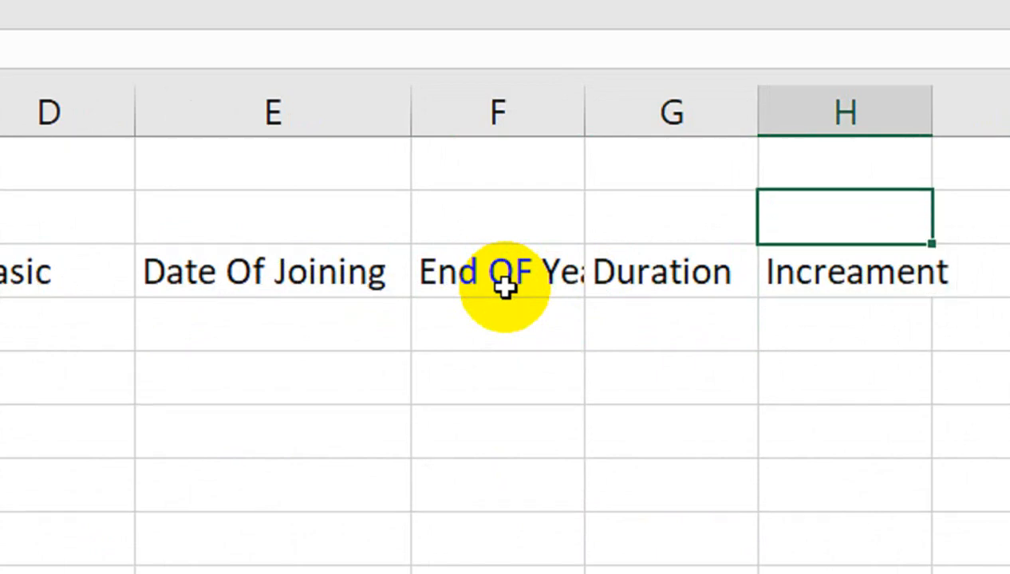
text(10)
key(Return)
key(Up)
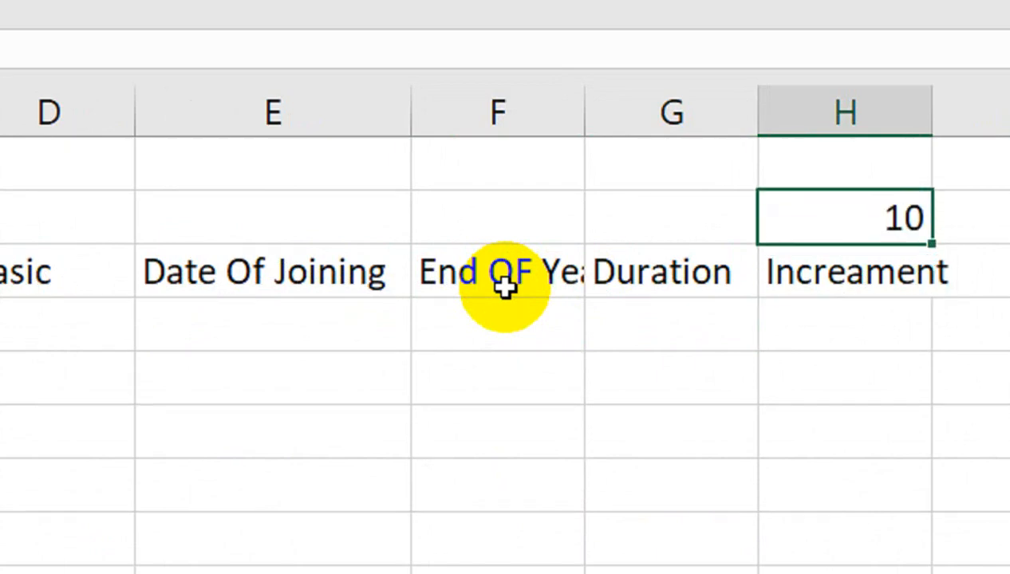
text(%)
key(Return)
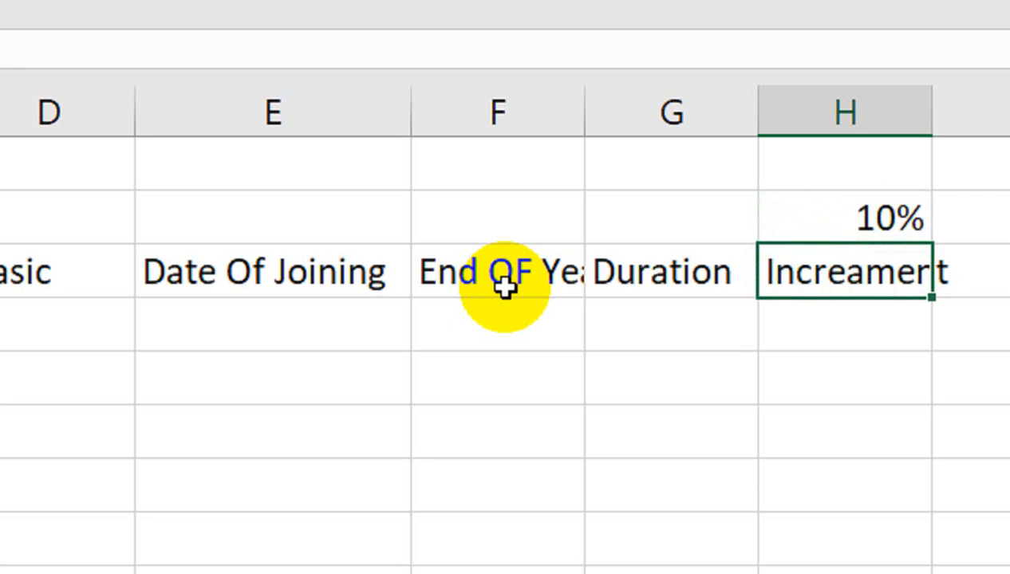
- Number the rows 1 to 6 in B4:B9 as a filled series and centre the numbers
scroll(122, 401, left, 3)
click(252, 338)
text(1)
key(Return)
text(2)
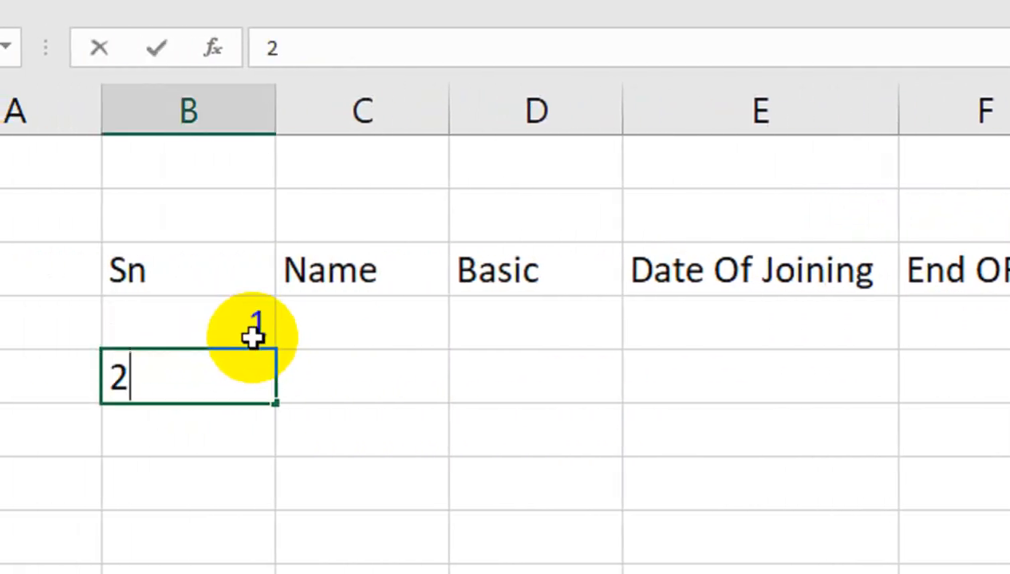
key(Return)
drag(174, 323, 166, 385)
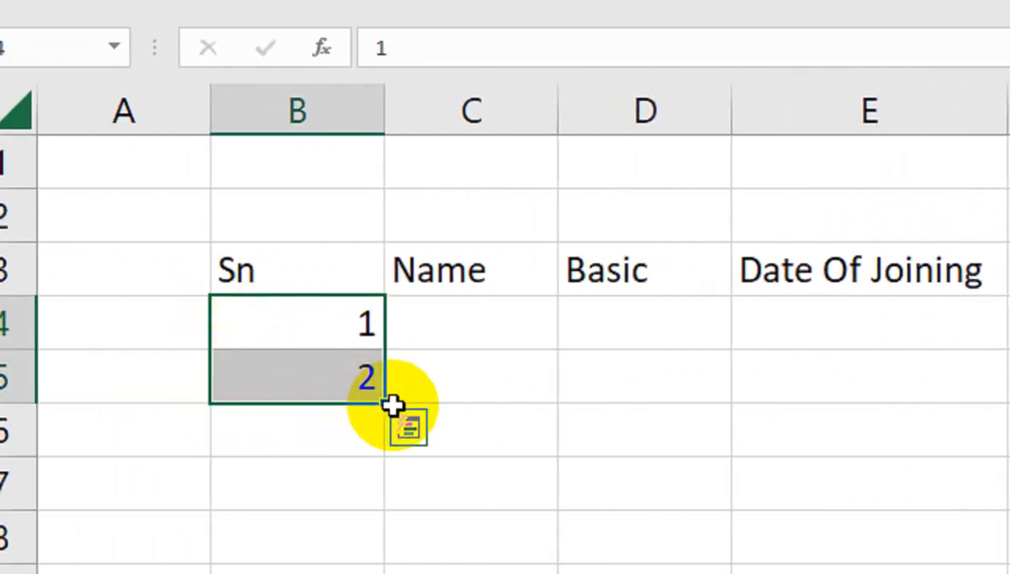
drag(393, 405, 368, 573)
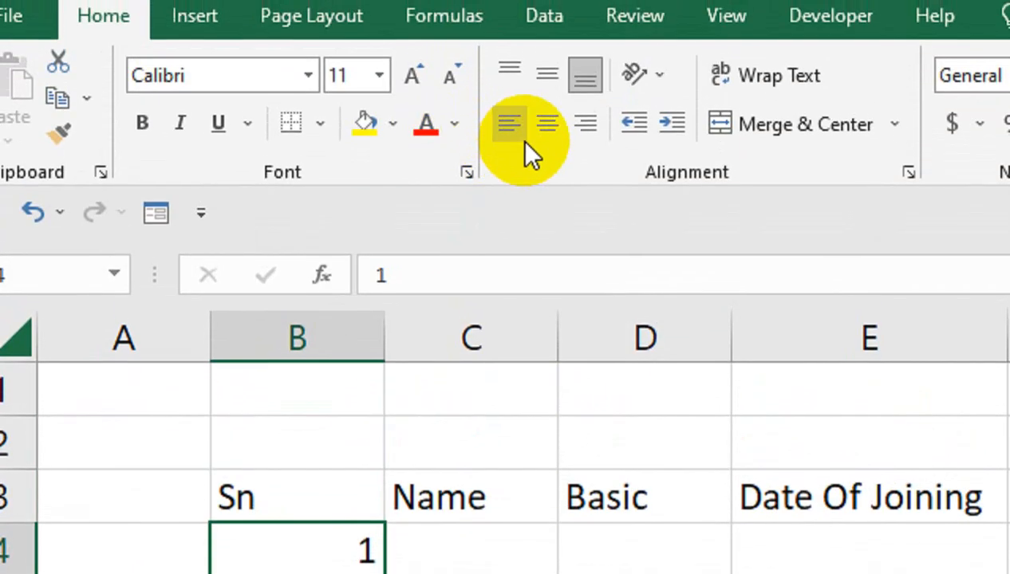
- Enter the first two employees' names in C4 and C5 and autofill the remaining names down to C9
click(475, 558)
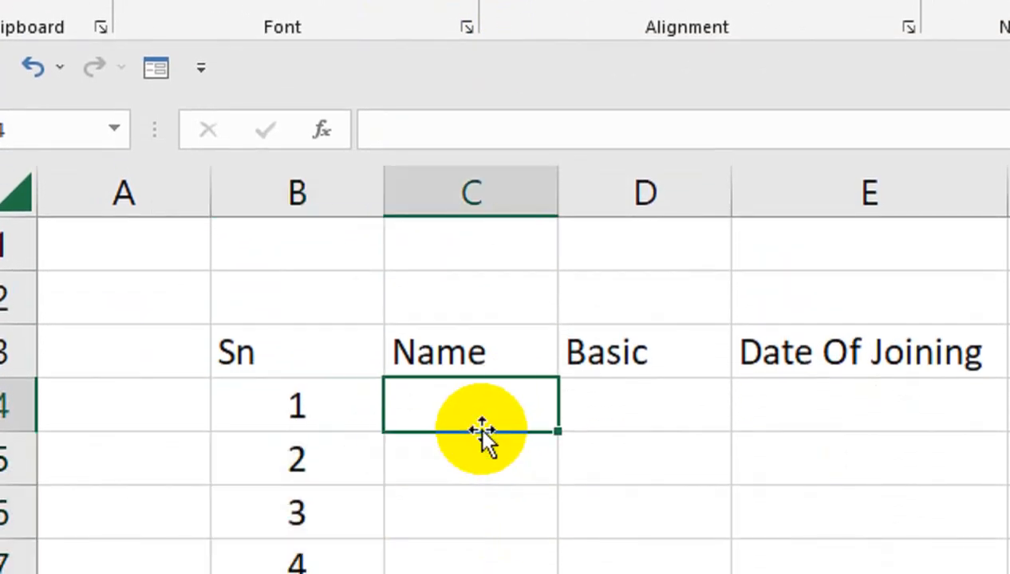
text(Noman)
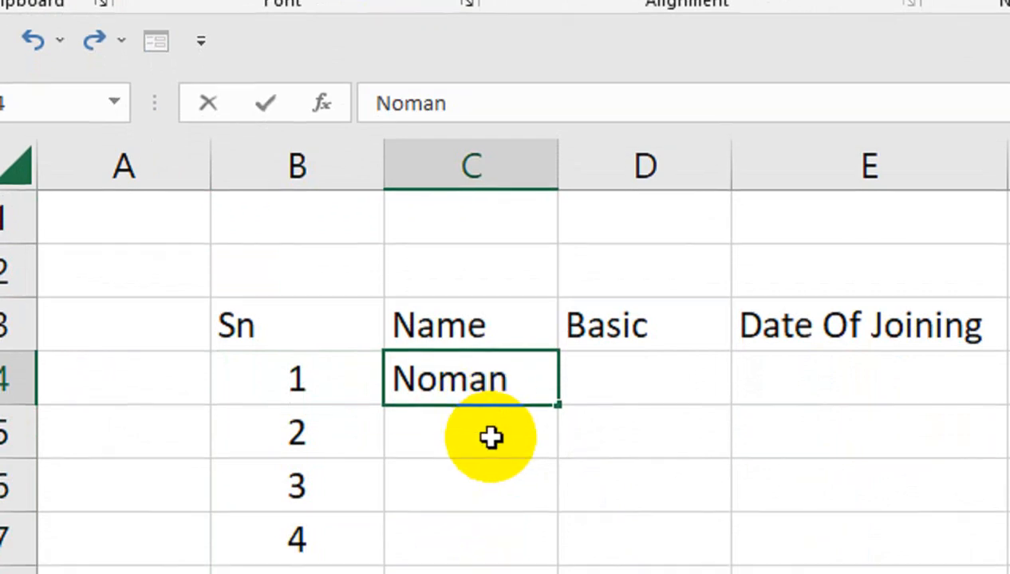
key(Return)
text(ali)
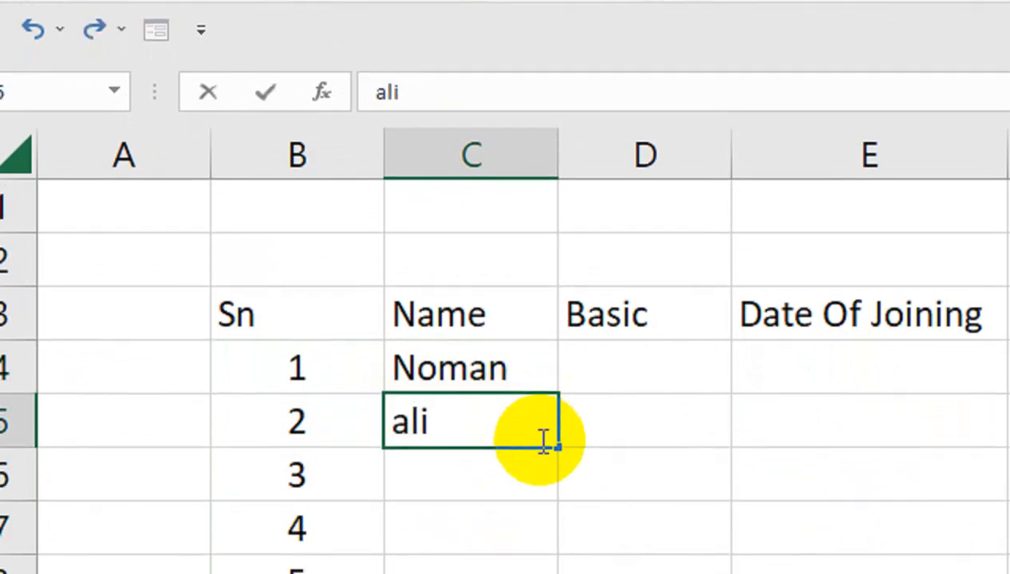
double_click(559, 448)
- Enter the Basic amounts 25000, 35000, 30000, 15000, 20000 and 12000 in D4:D9
click(642, 371)
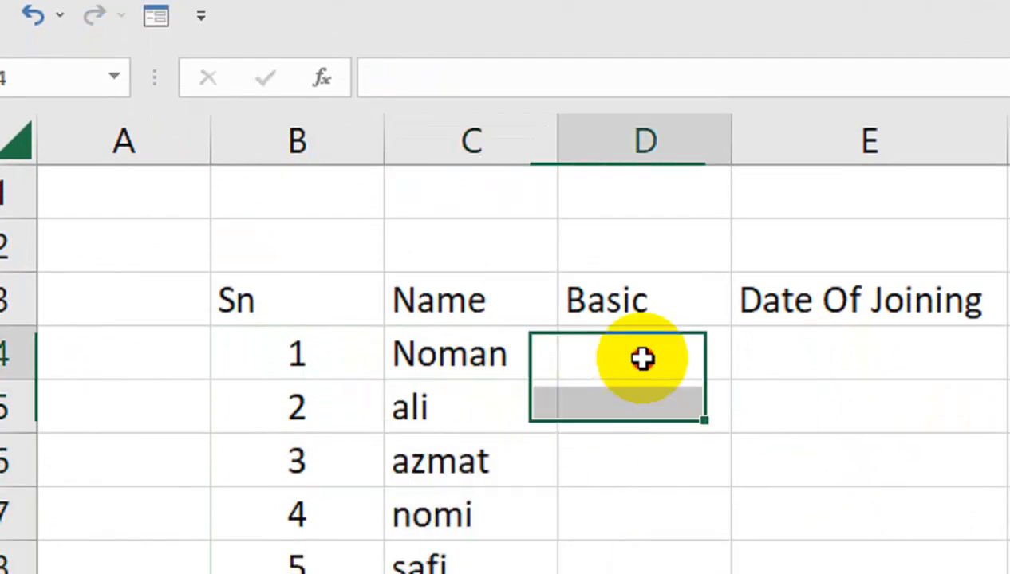
double_click(643, 357)
text(25000)
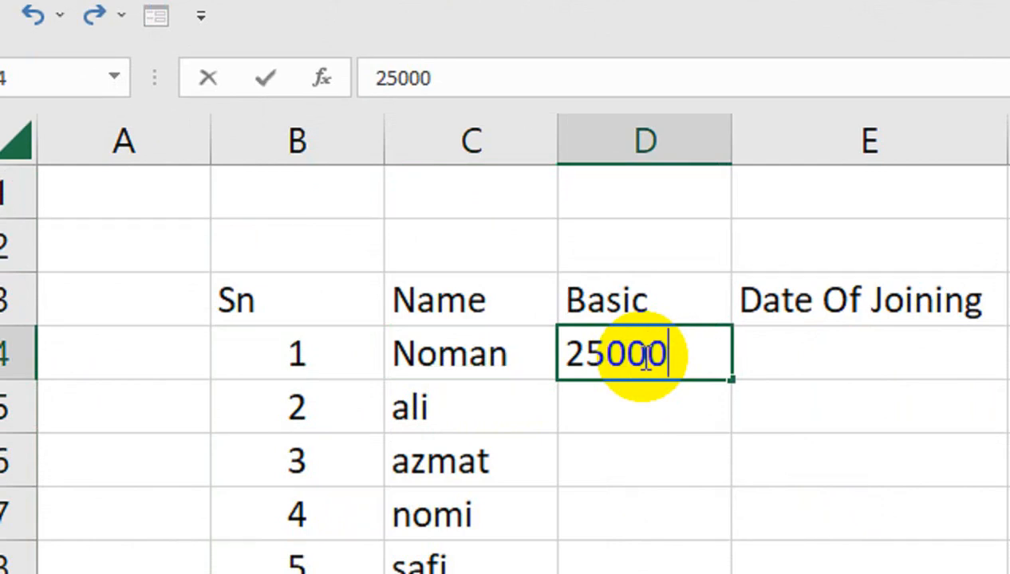
key(Return)
text(35000)
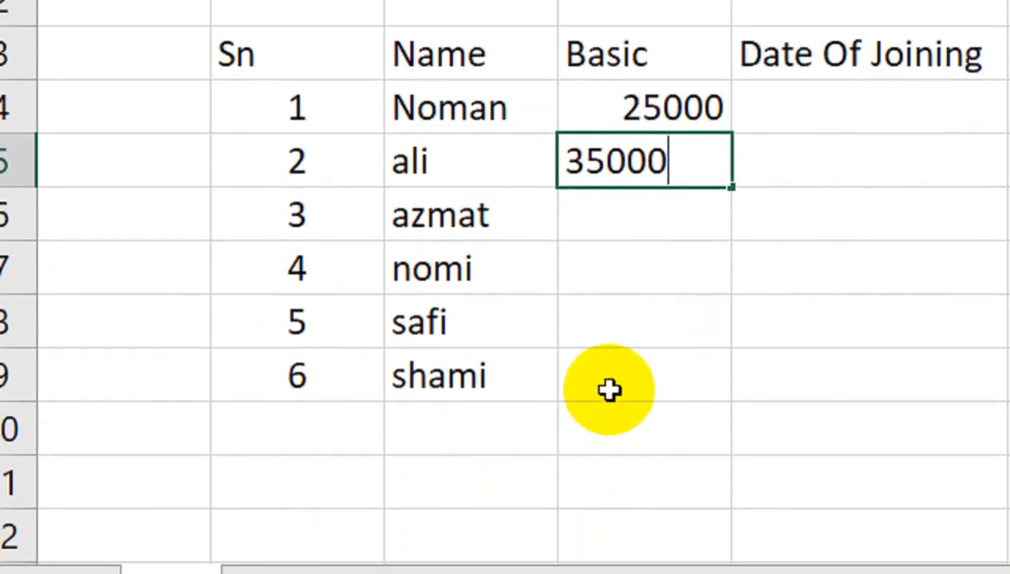
key(Return)
text(30000)
key(Return)
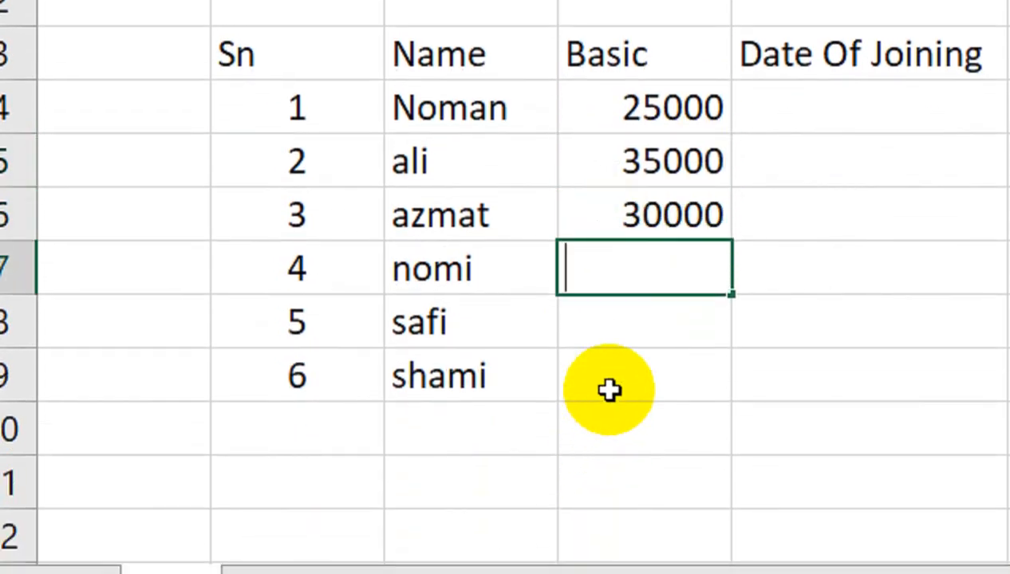
text(15000)
key(Return)
text(20000)
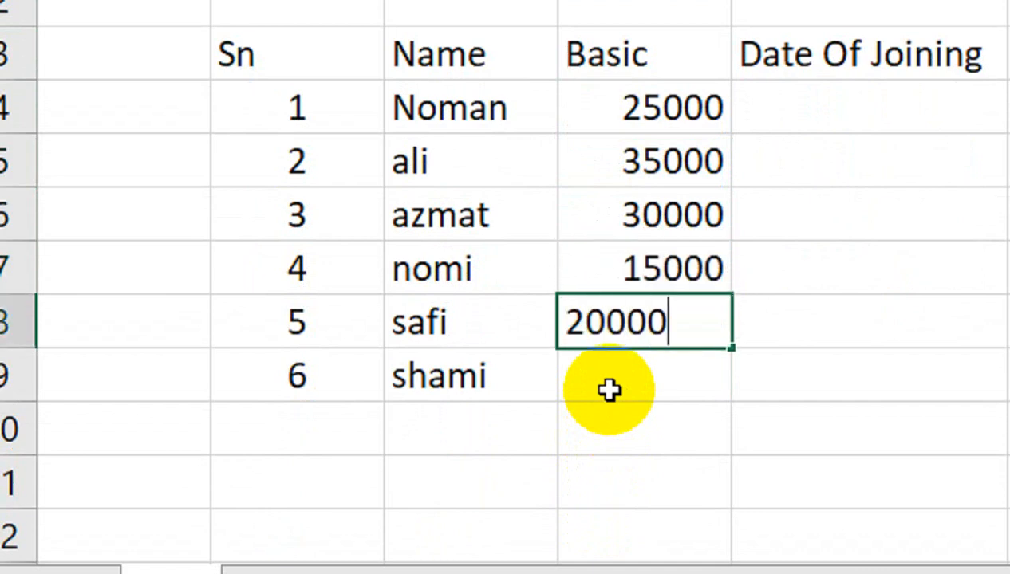
key(Return)
text(12000)
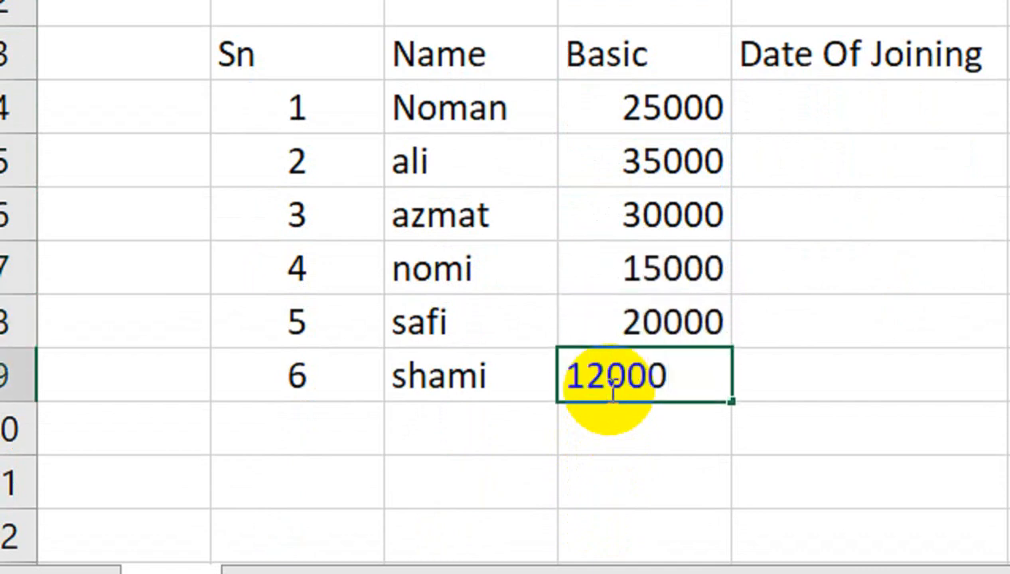
- Enter the joining dates from E4 down, starting 12-Jul-21, 2-Nov-22, 30-Apr-20, 5-Sep-22 and 27-Jan-20, and widen column F to fit its header
click(741, 229)
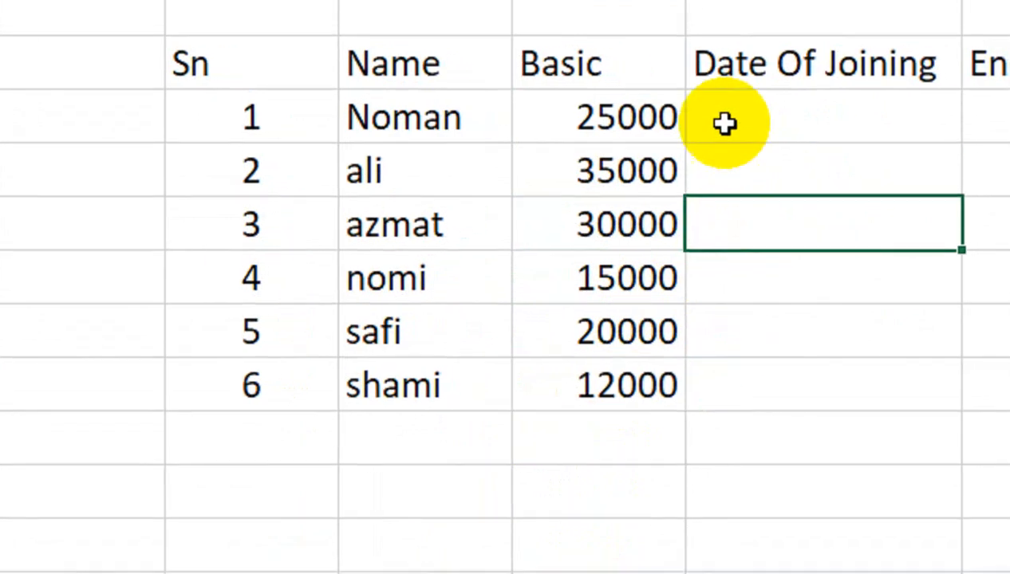
click(850, 96)
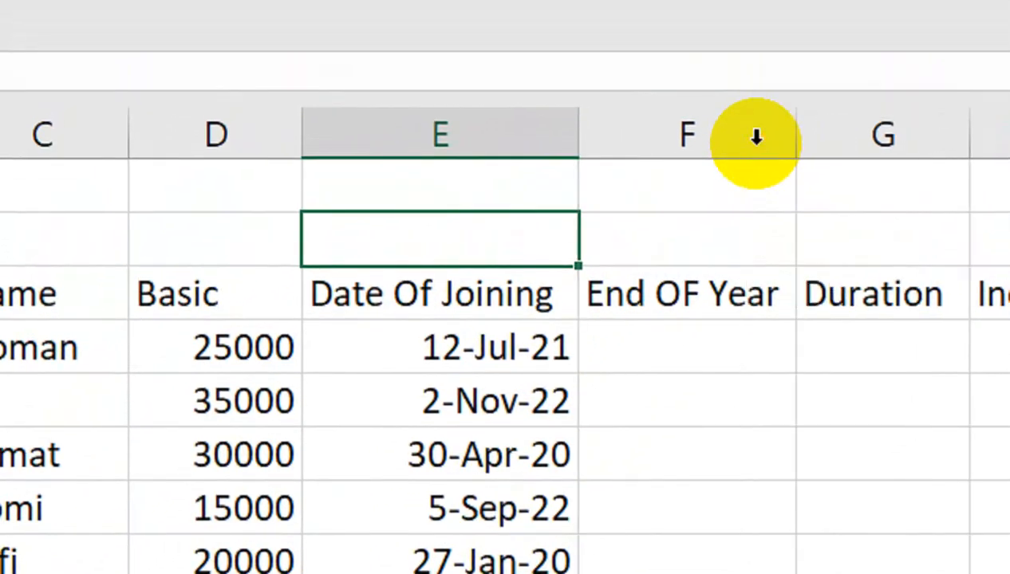
- Enter the formula =EDATE(E4,12) in F4 to calculate the first employee's end of year
click(714, 340)
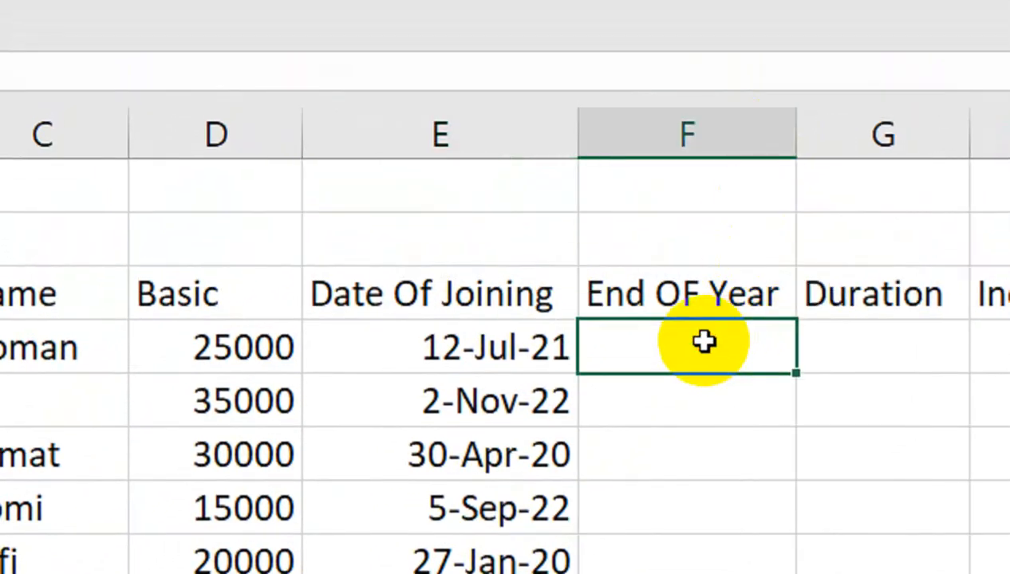
text(=edt)
key(BackSpace)
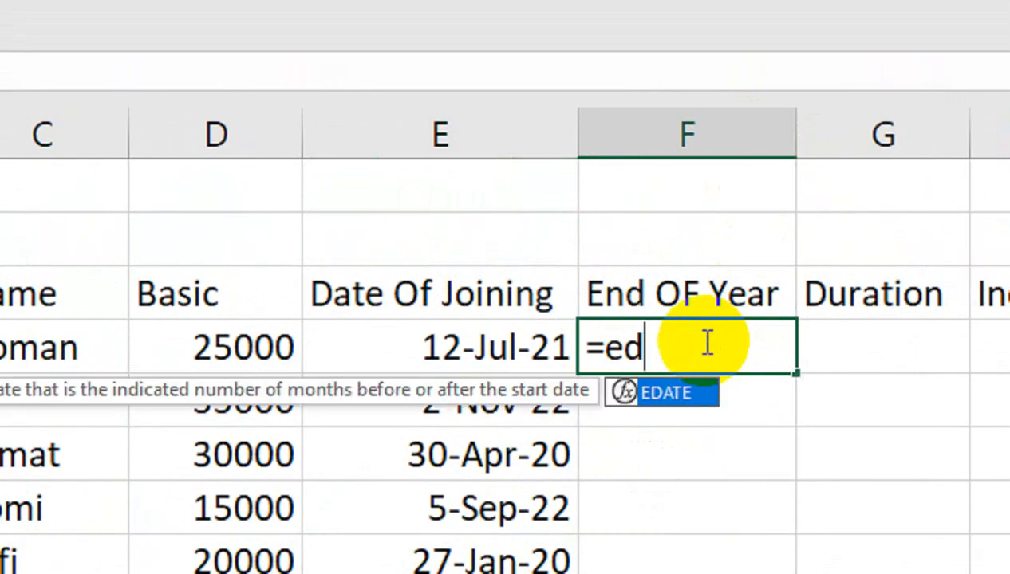
key(Tab)
click(493, 389)
click(500, 343)
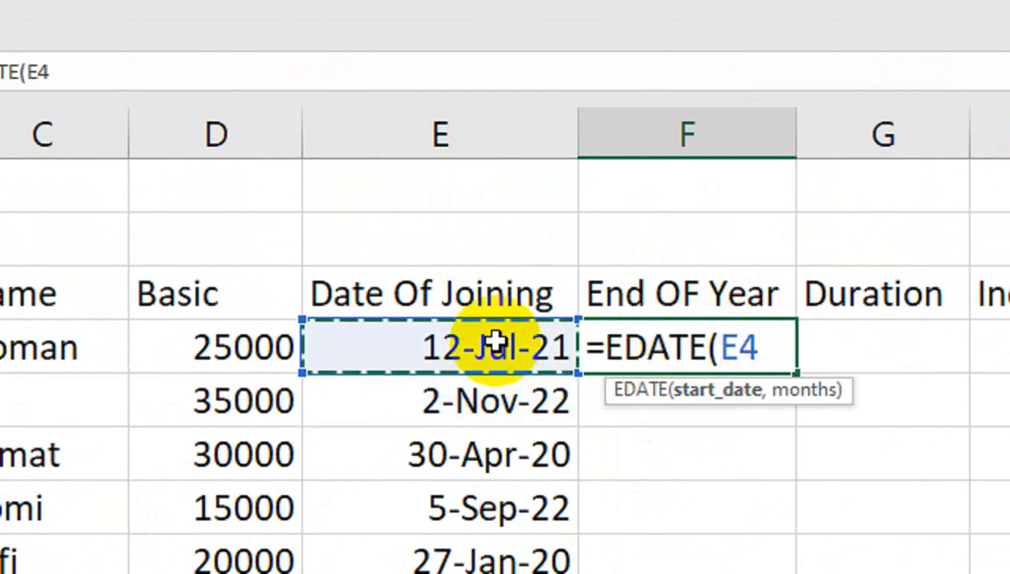
text(*)
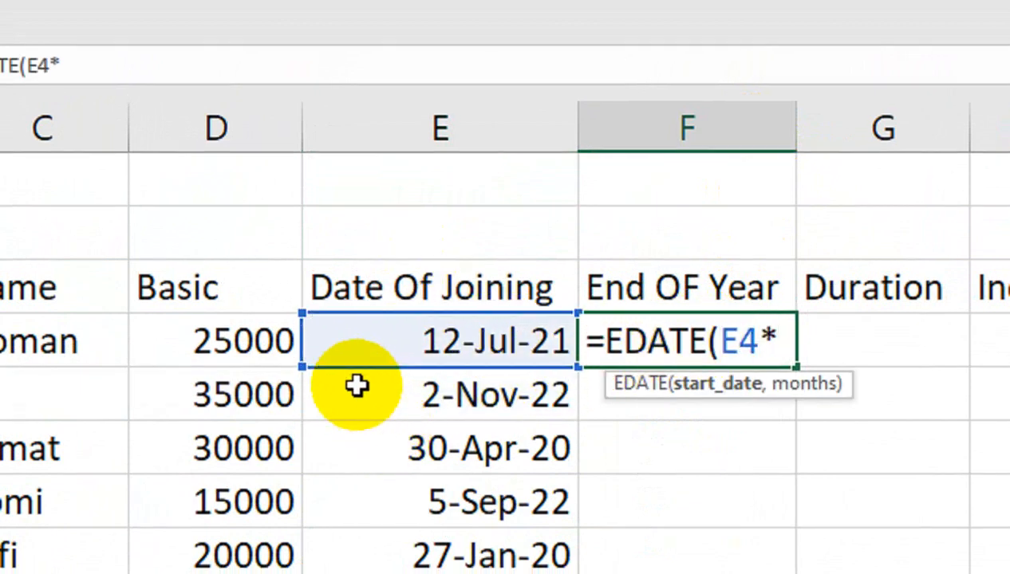
key(BackSpace)
text(,12)
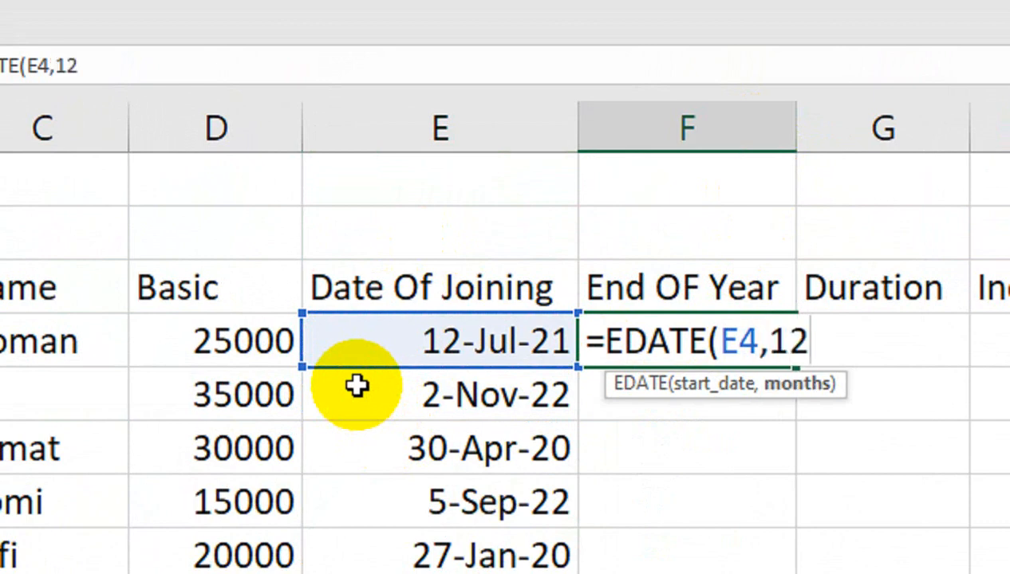
text())
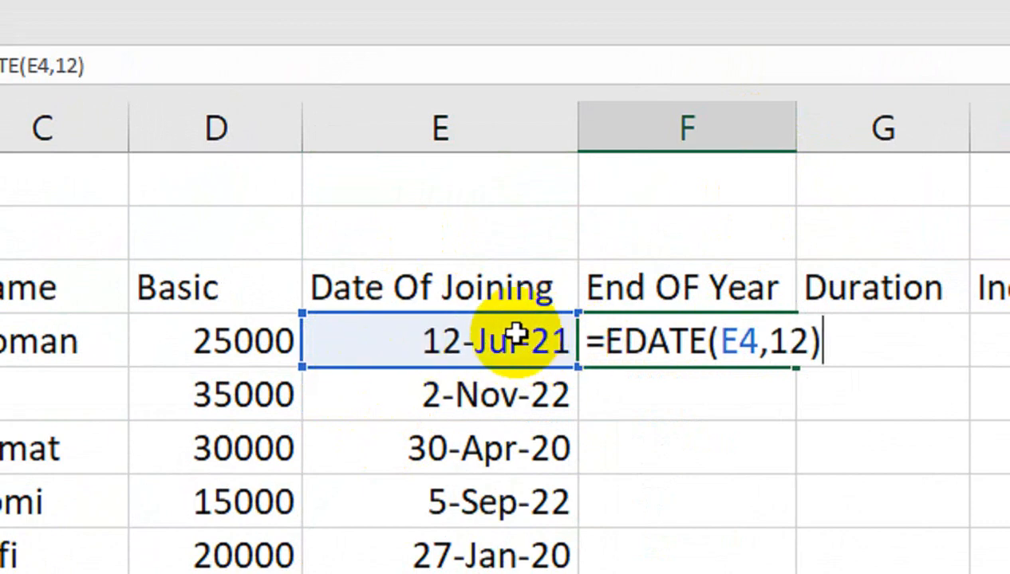
key(Return)
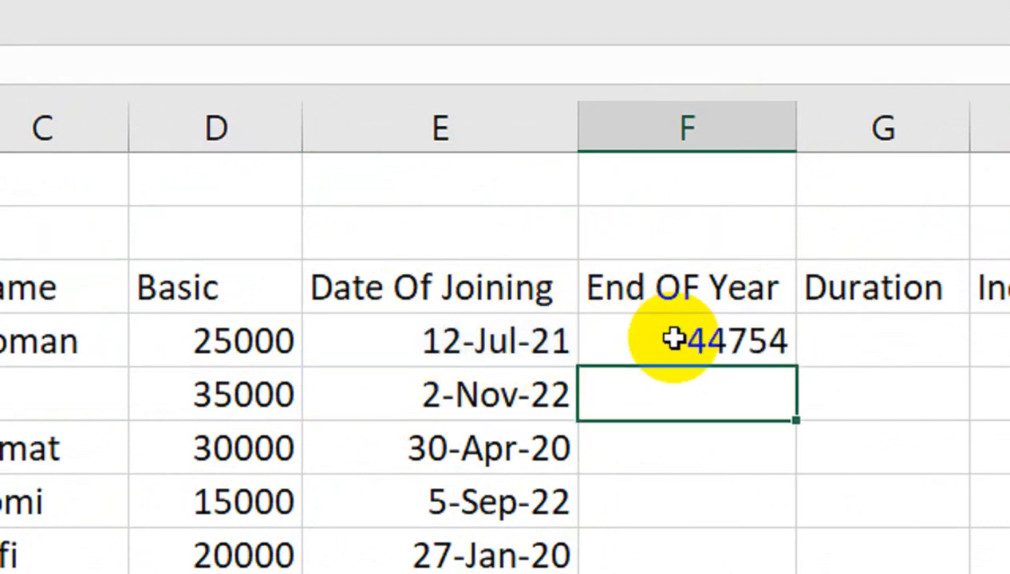
click(672, 339)
text(#)
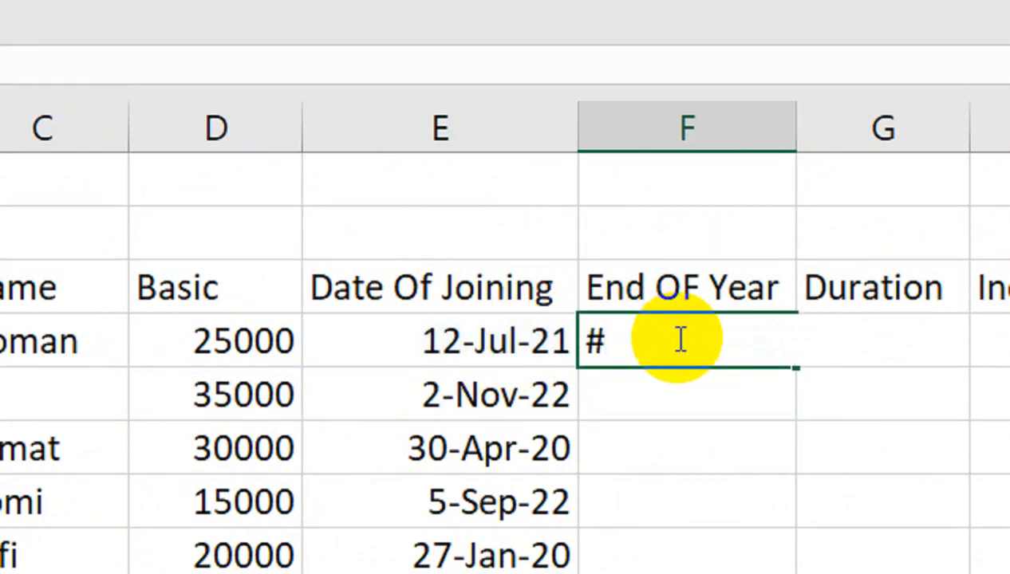
key(BackSpace)
key(Return)
click(676, 339)
key(ctrl+z)
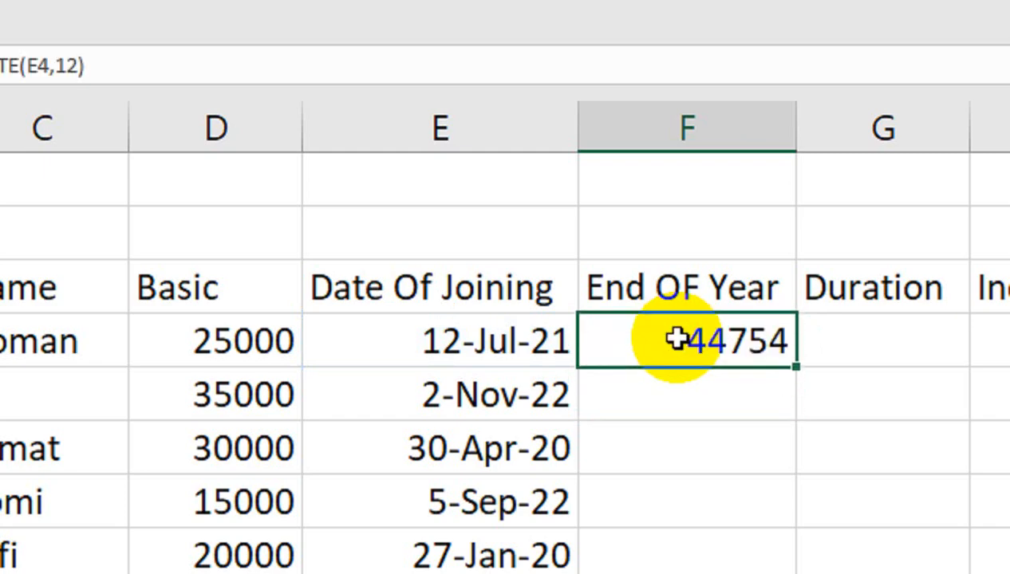
- Format the End OF Year result in F4 as a day-month-year date
key(ctrl+shift+3)
key(F2)
key(Escape)
text(3333333333333333)
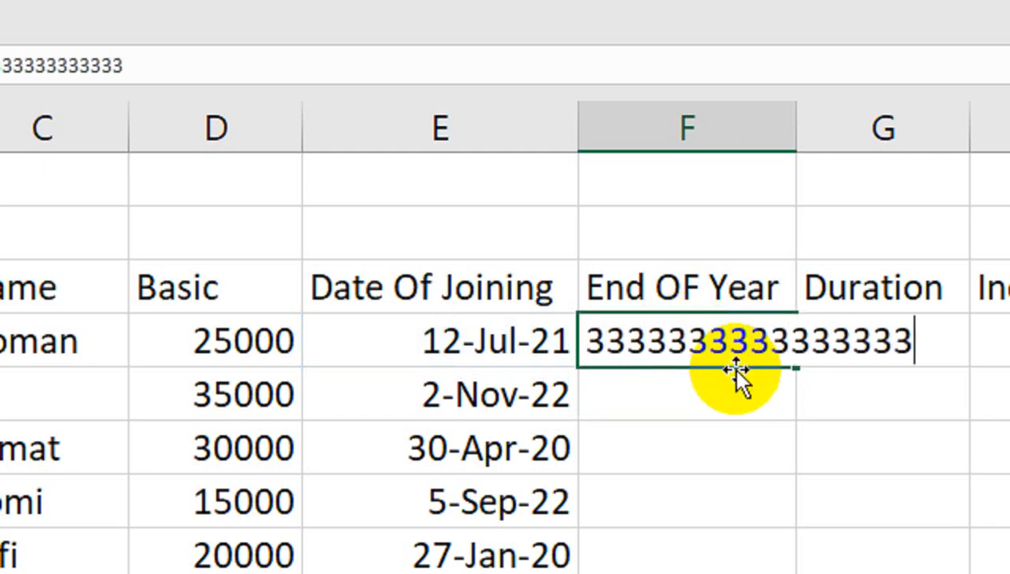
key(BackSpace)
key(BackSpace)
key(BackSpace)
key(BackSpace)
key(BackSpace)
key(BackSpace)
key(Return)
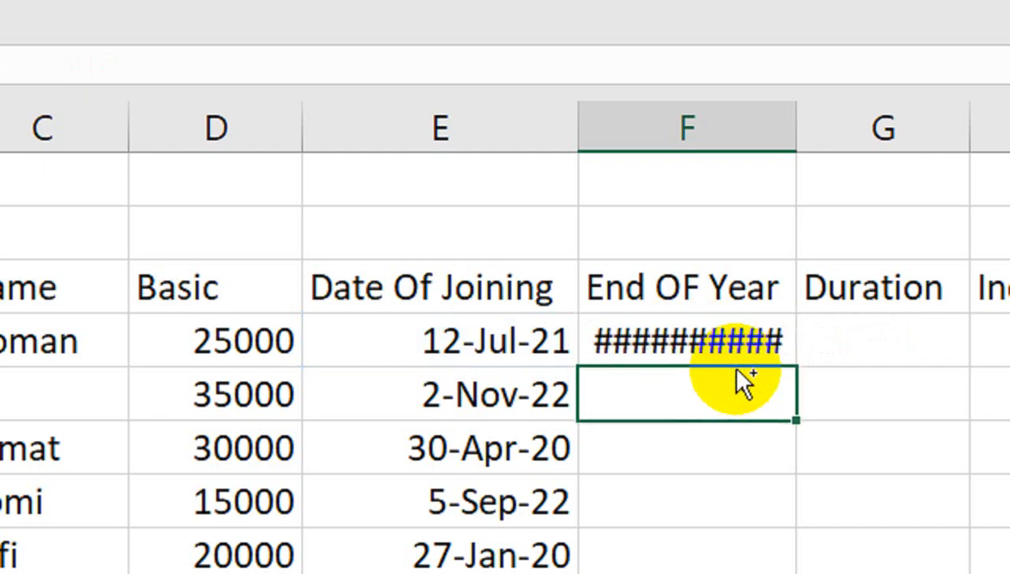
key(ctrl+z)
- Fill the end-of-year formula with its date format from F4 down to F9
key(shift+Down)
key(shift+Down)
key(shift+Down)
key(shift+Down)
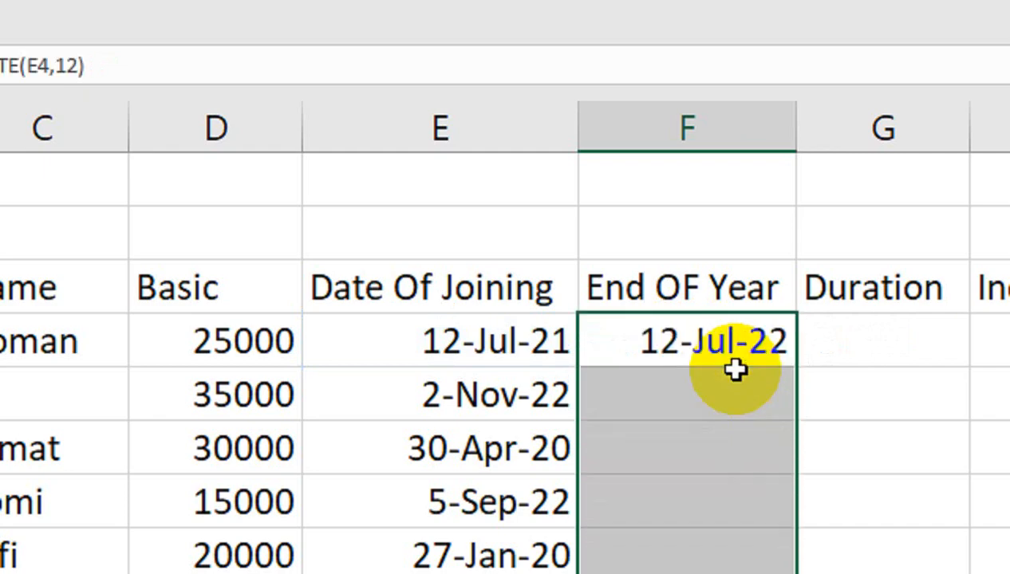
text(d)
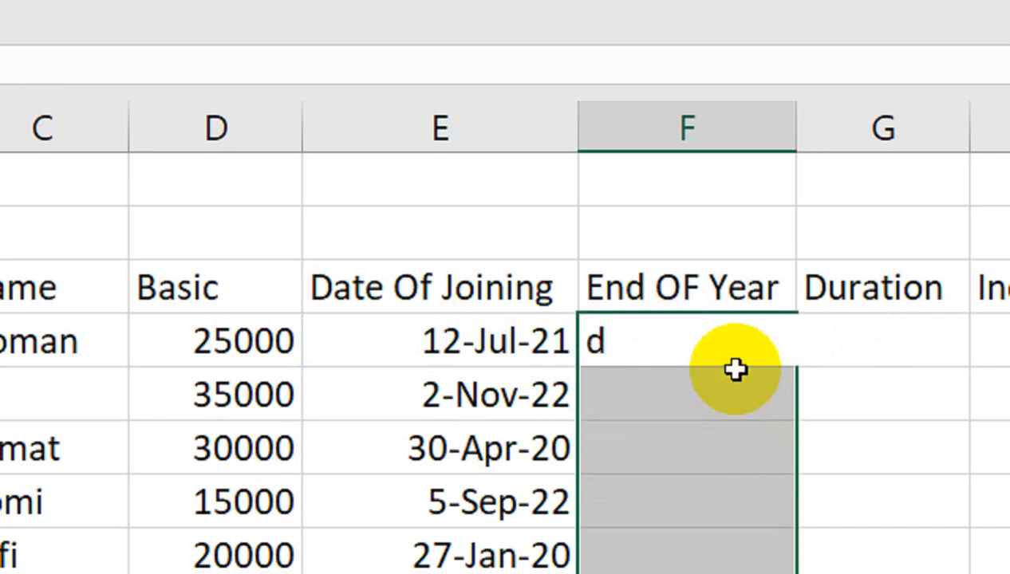
key(BackSpace)
key(Return)
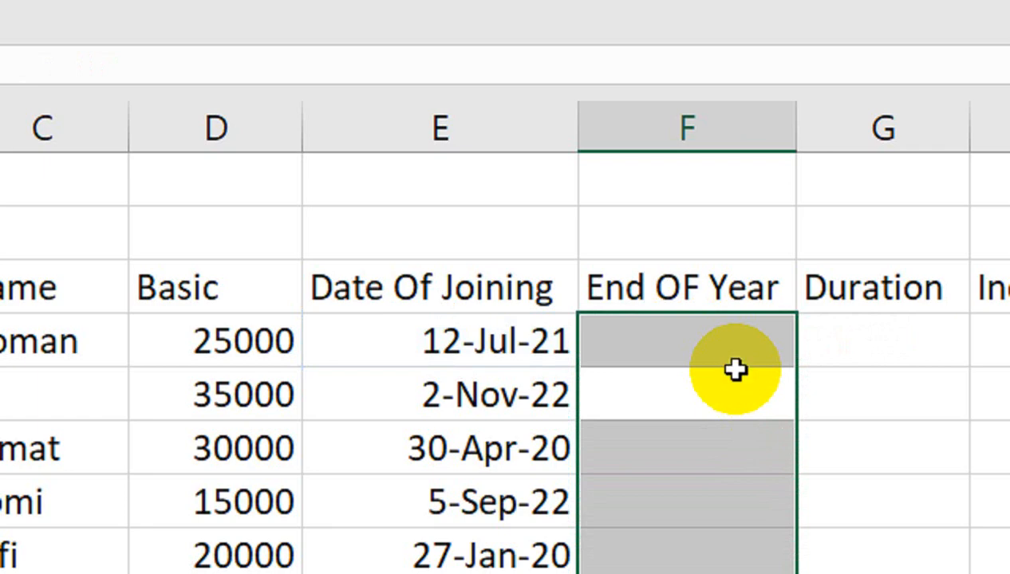
key(ctrl+z)
key(ctrl+d)
key(ctrl+q)
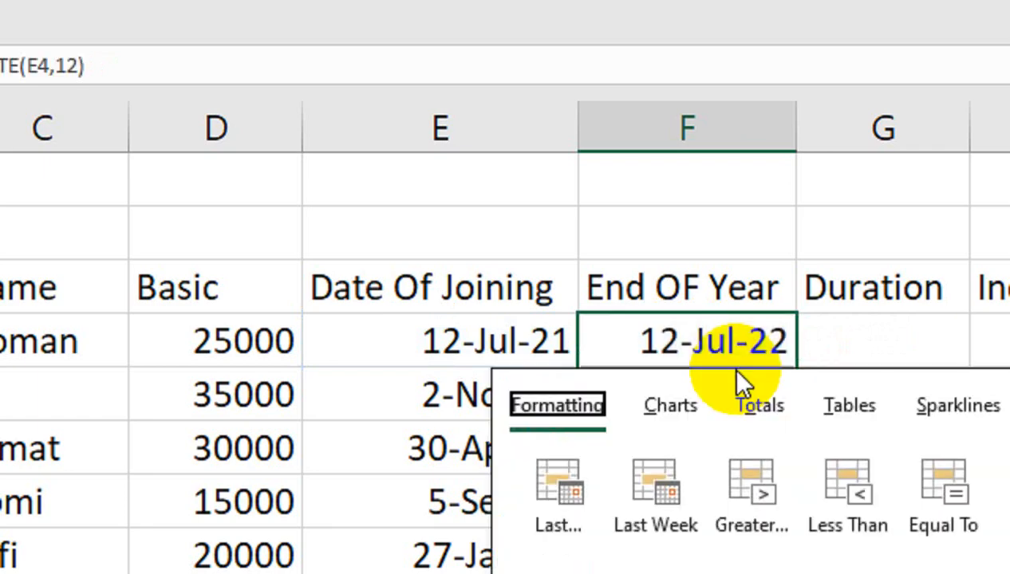
click(746, 329)
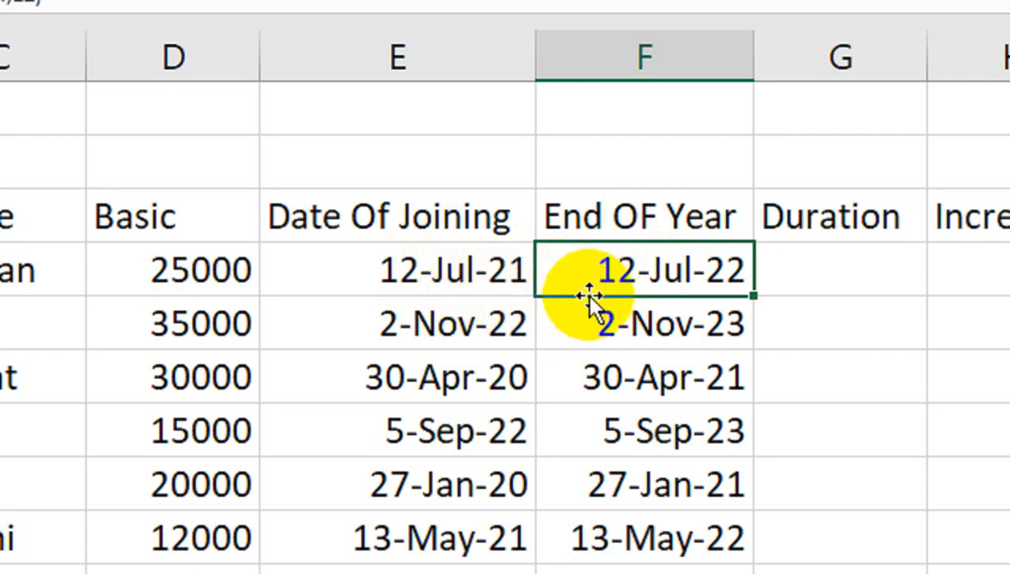
click(779, 271)
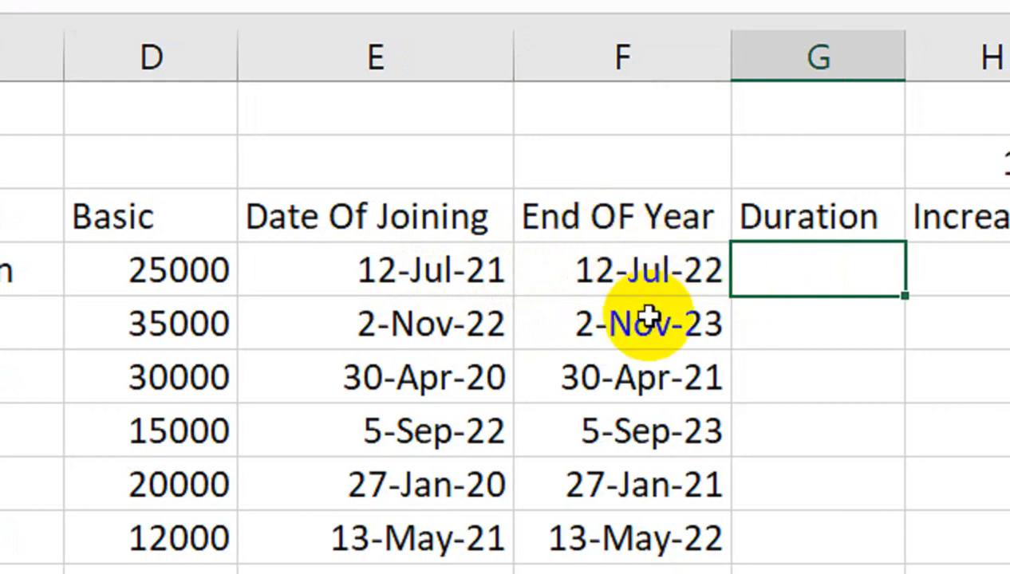
click(630, 295)
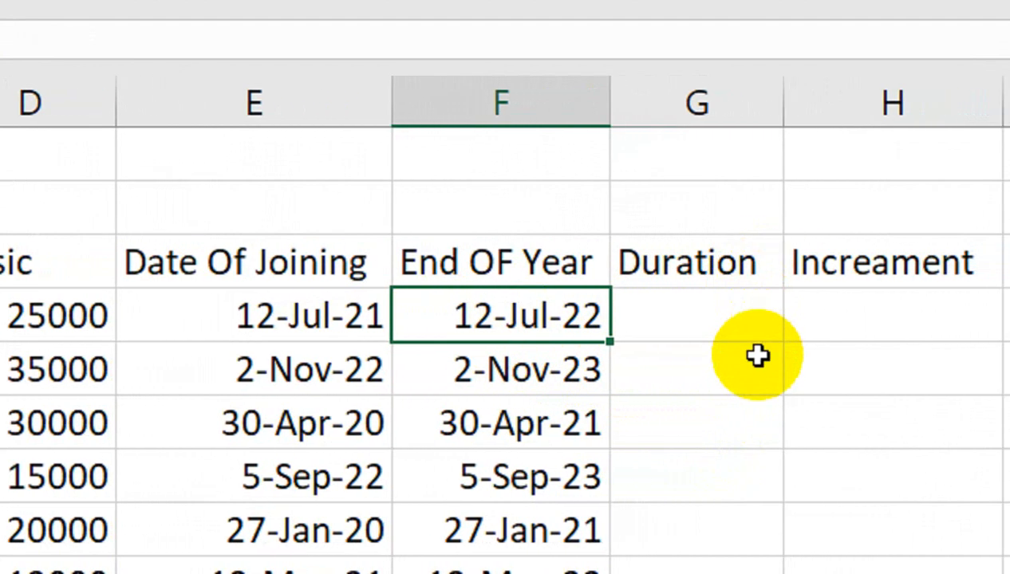
- Enter the increment rate 10% in H2, above the Increament header
click(877, 204)
text(1)
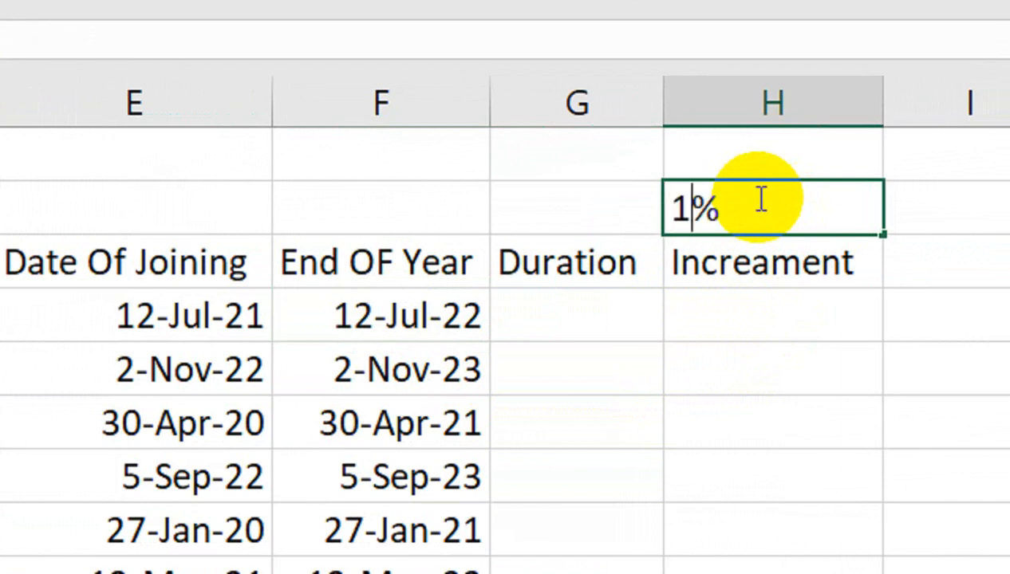
text(0)
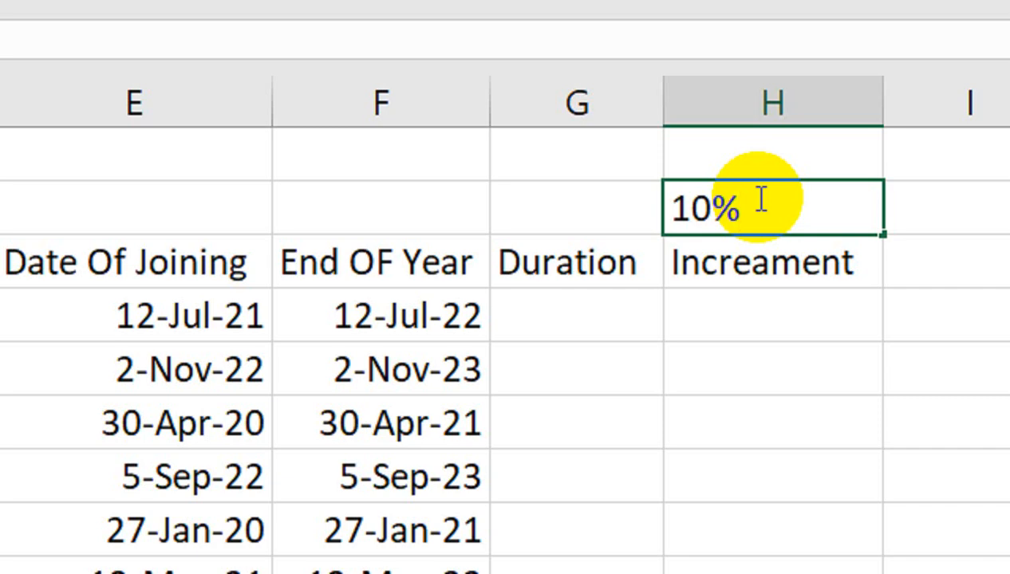
key(Return)
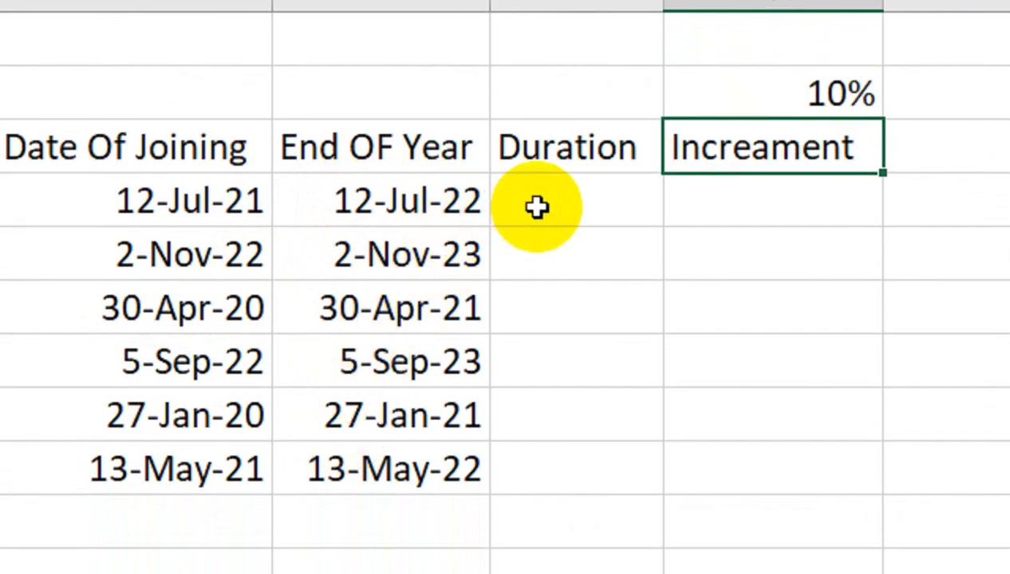
- Enter the formula =YEARFRAC(E4,TODAY()) in G4 to calculate the first employee's duration in years
click(545, 193)
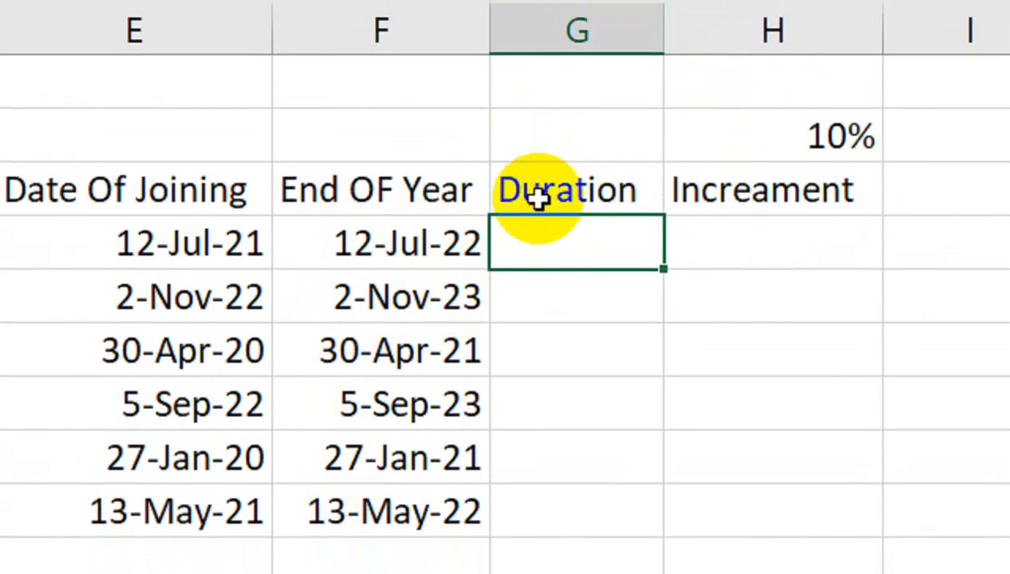
text(=ye)
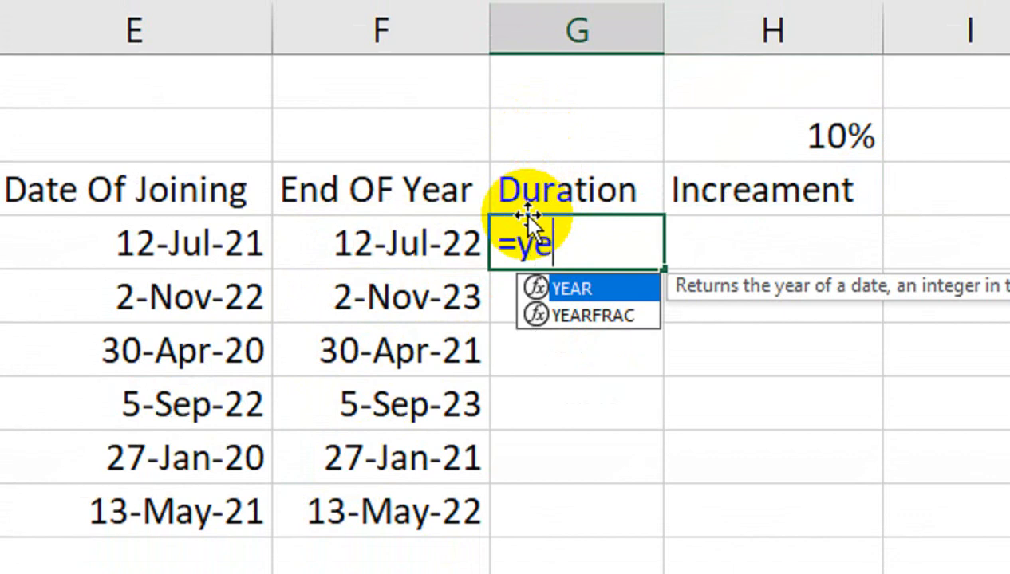
key(Down)
key(Tab)
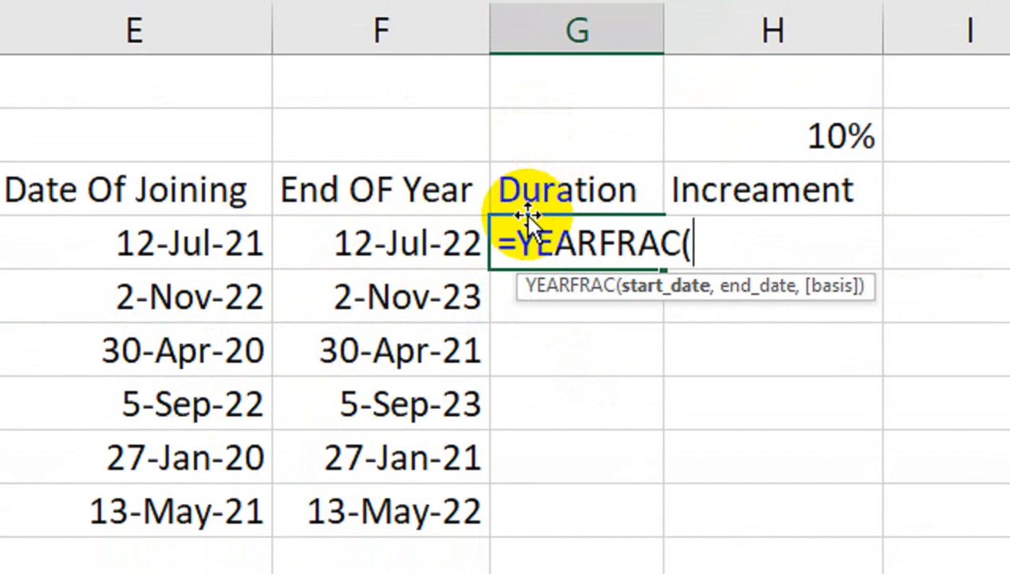
key(Left)
key(Left)
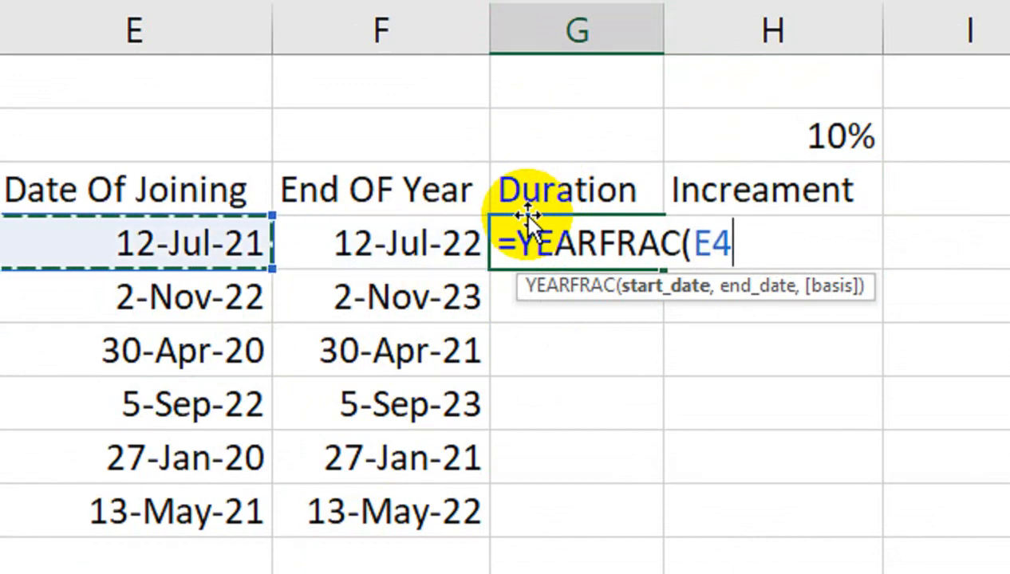
text(,)
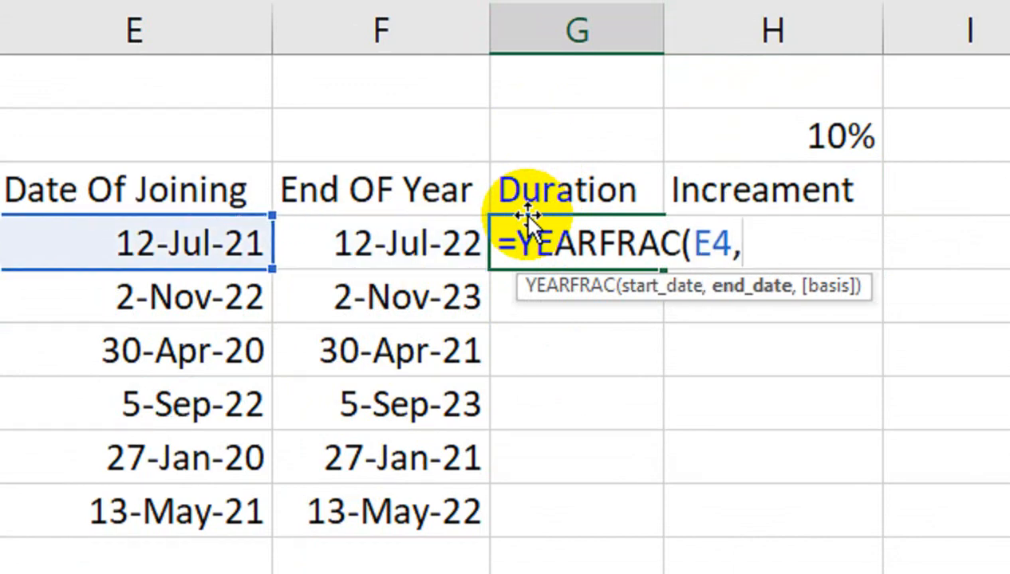
text(r)
key(BackSpace)
text(to)
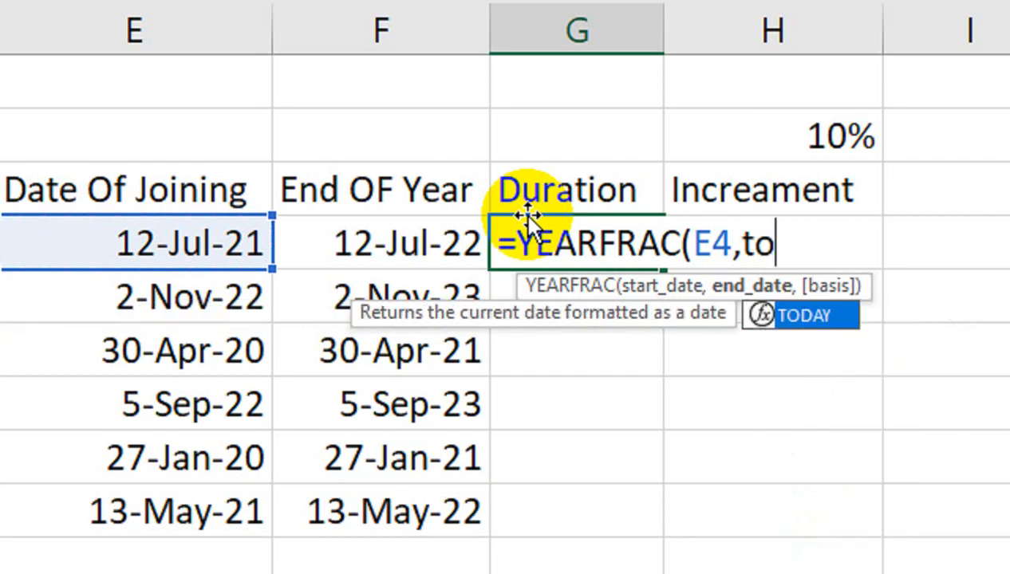
text(day)
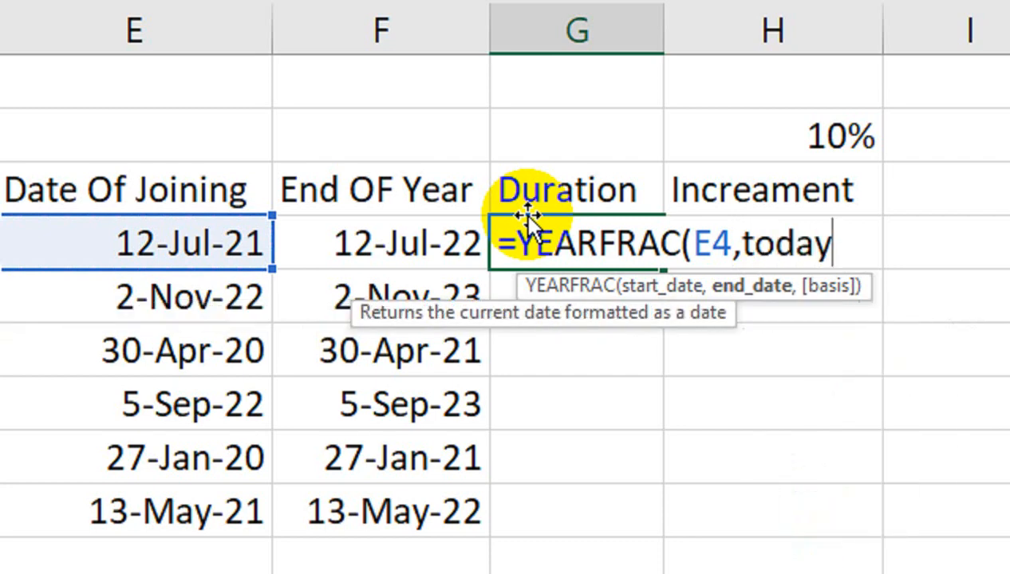
text())
key(BackSpace)
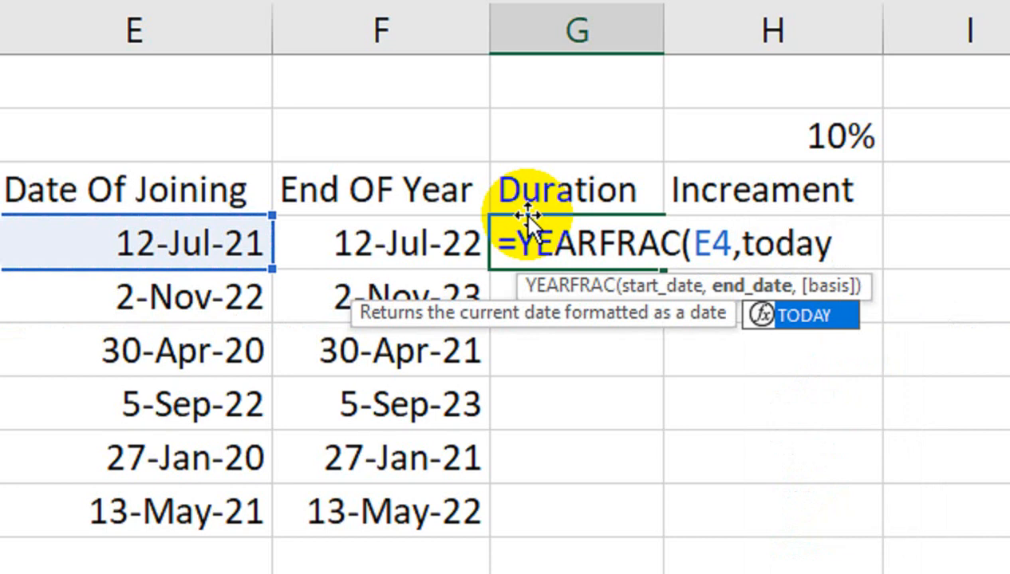
text())
key(BackSpace)
text(())
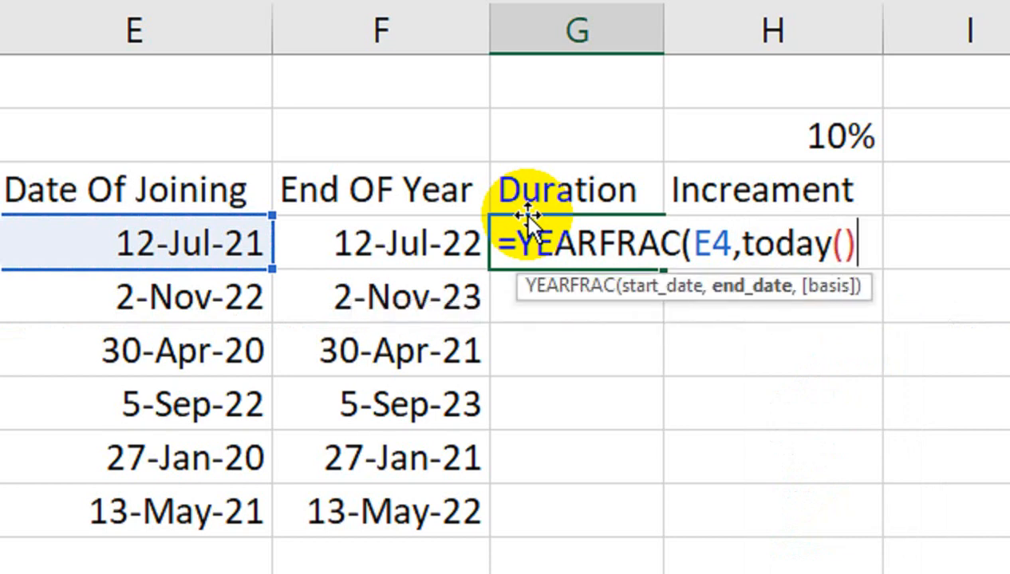
text())
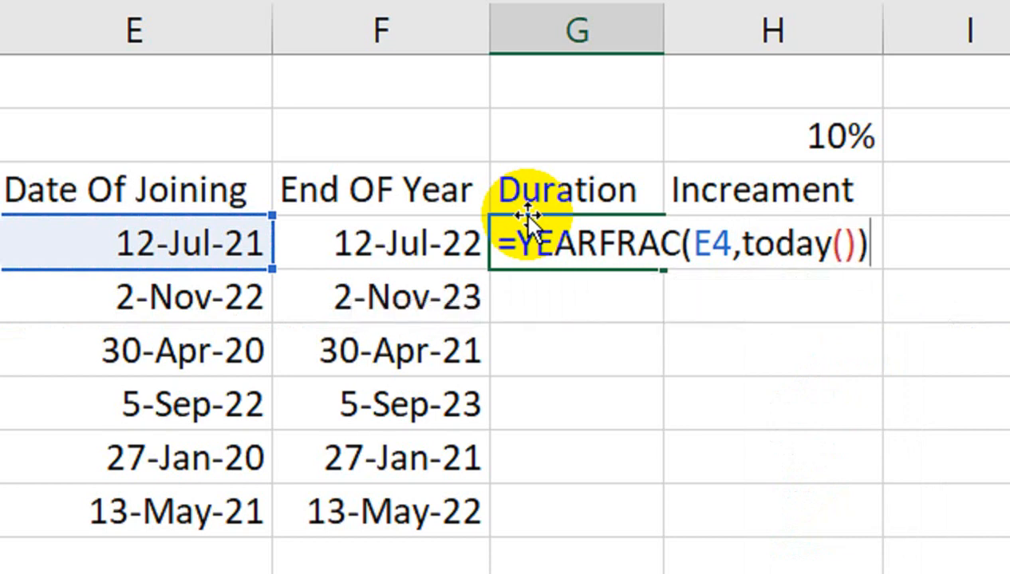
key(Return)
- Show the duration in G4 with one decimal place and fill the formula down to G9
click(541, 242)
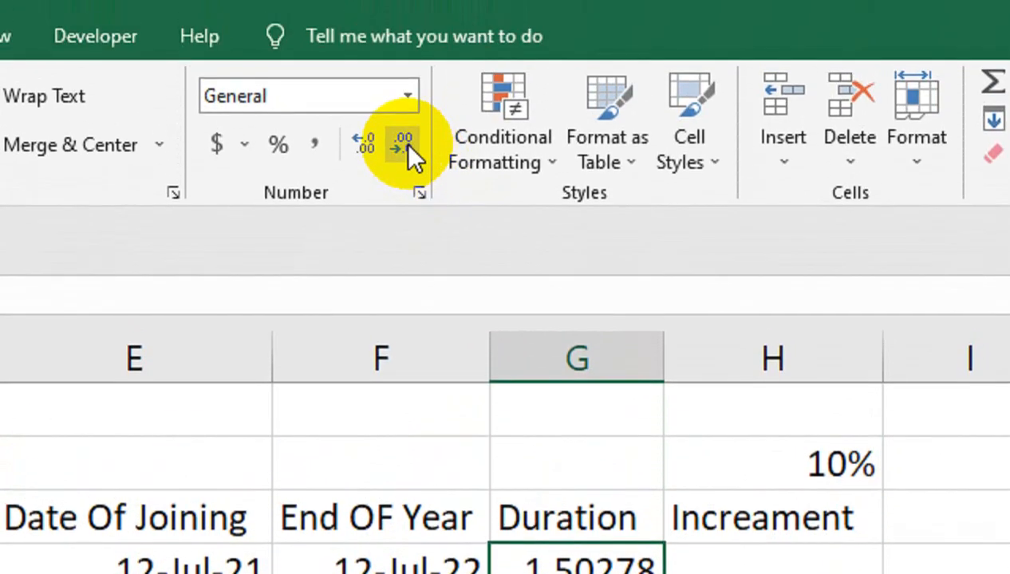
click(401, 74)
click(401, 74)
click(401, 75)
click(402, 145)
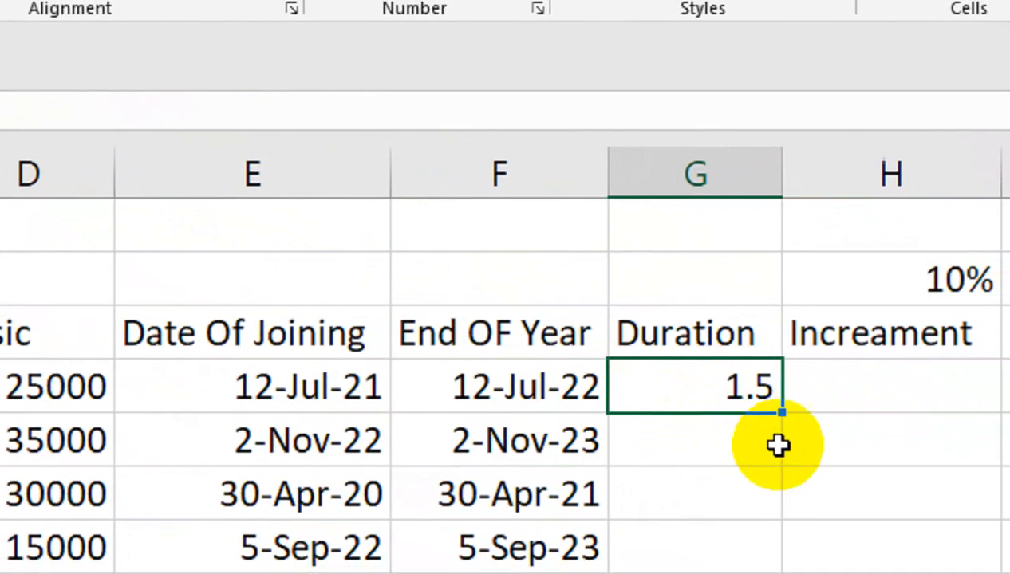
drag(800, 431, 790, 573)
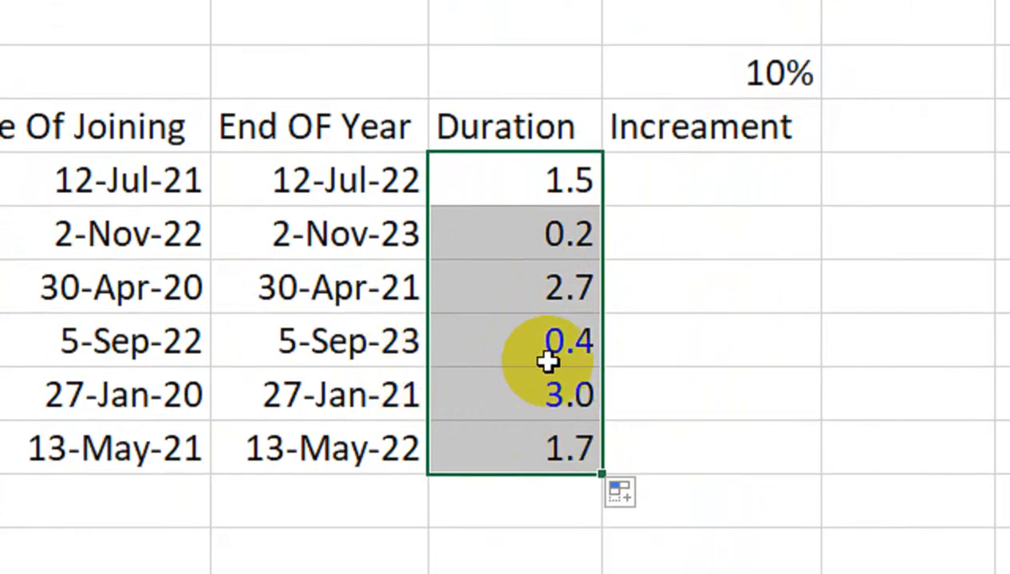
click(560, 292)
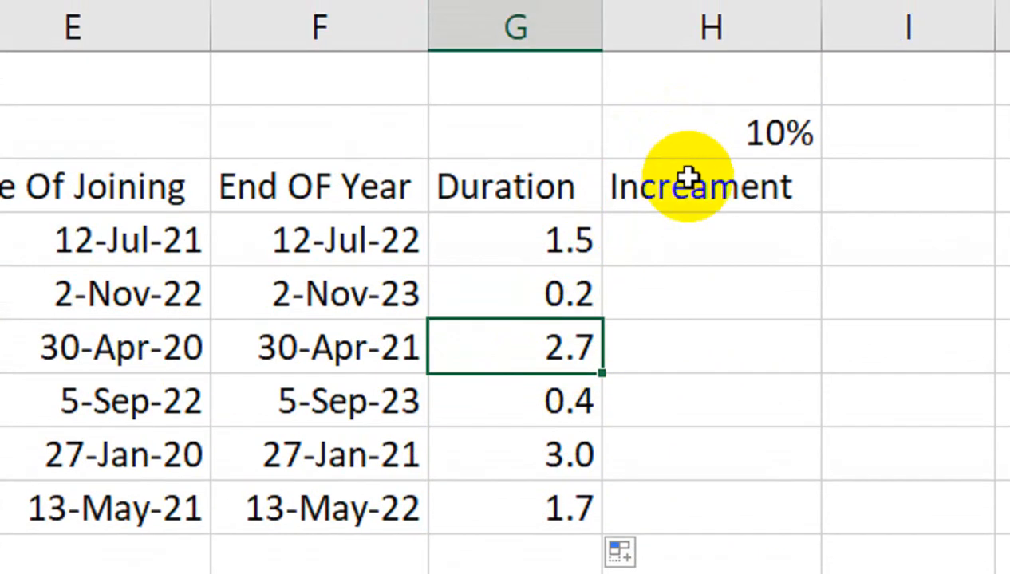
- Enter the formula =D4*(LEFT(G4,1)*$H$2) in H4 to calculate the first employee's increment
click(642, 249)
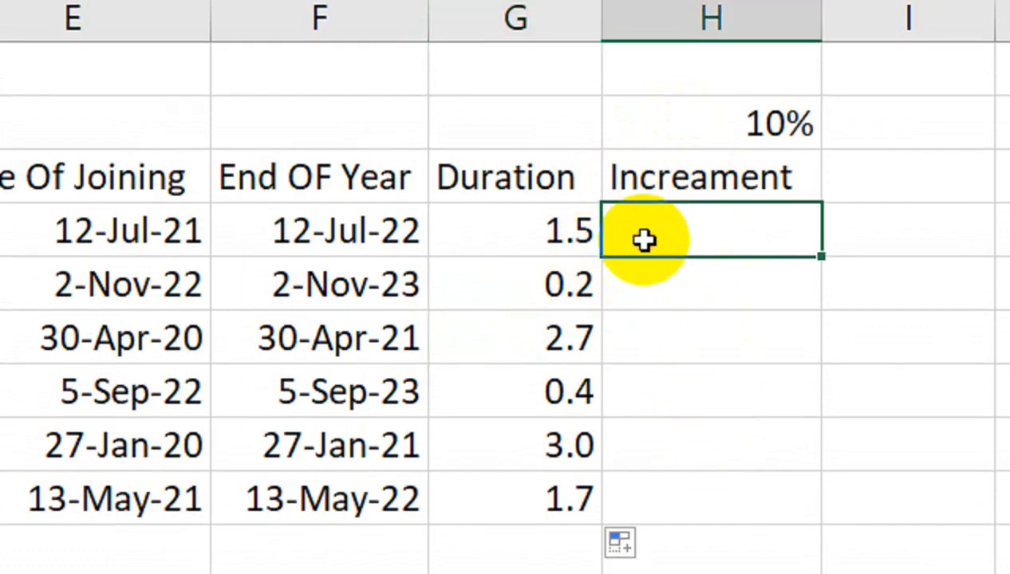
text(=)
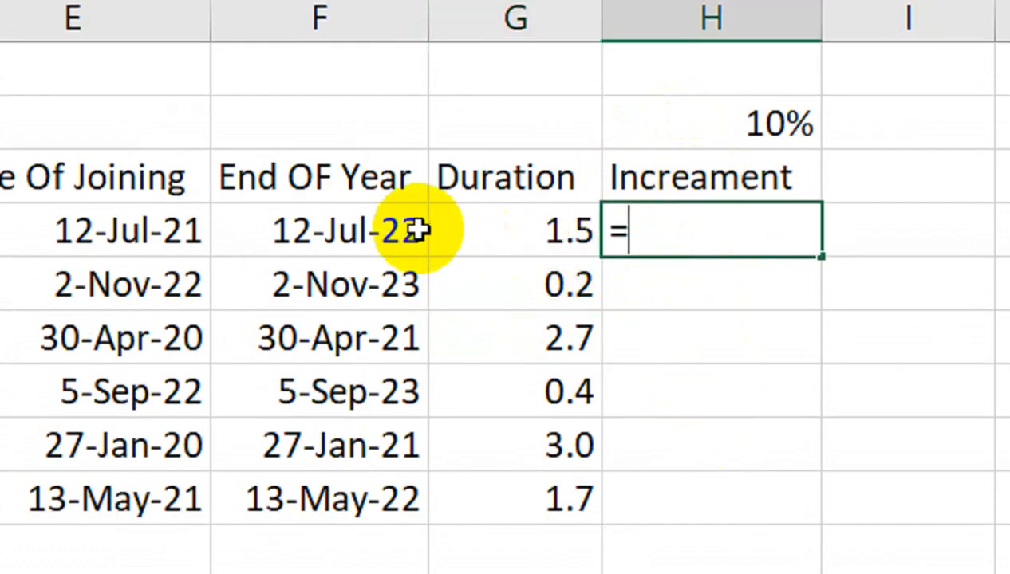
click(176, 231)
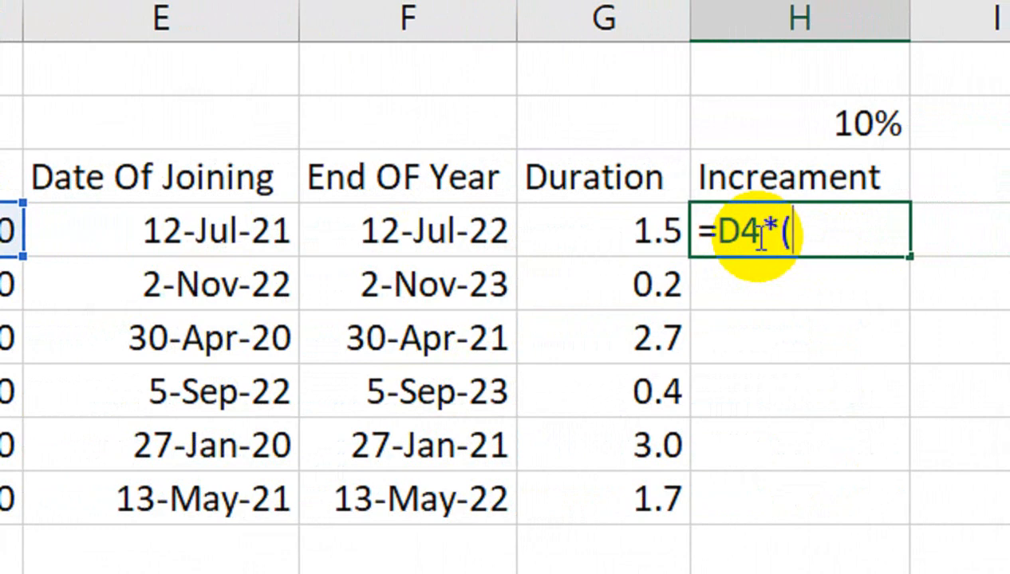
text(*(lee)
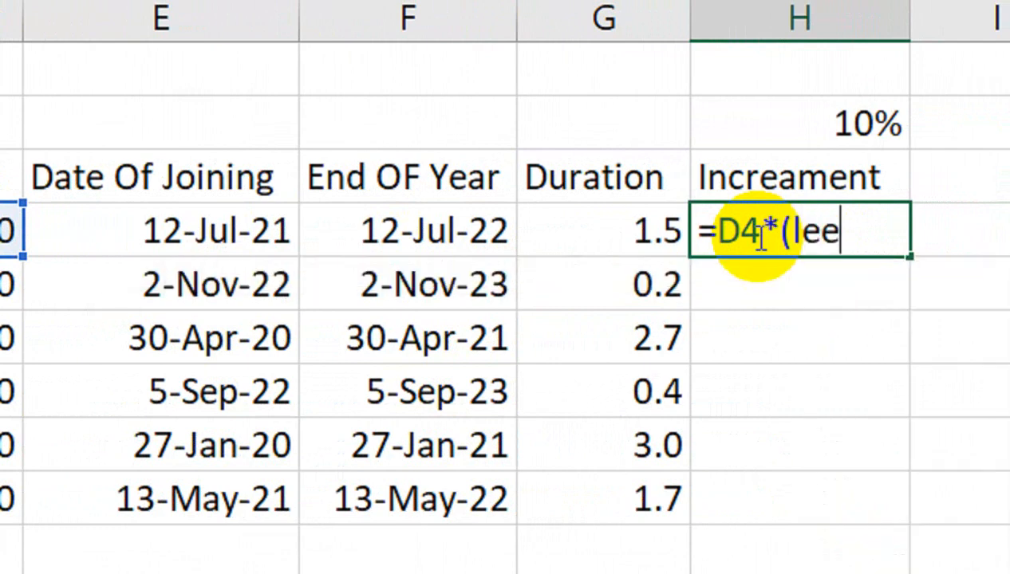
text(t)
key(BackSpace)
key(BackSpace)
key(Tab)
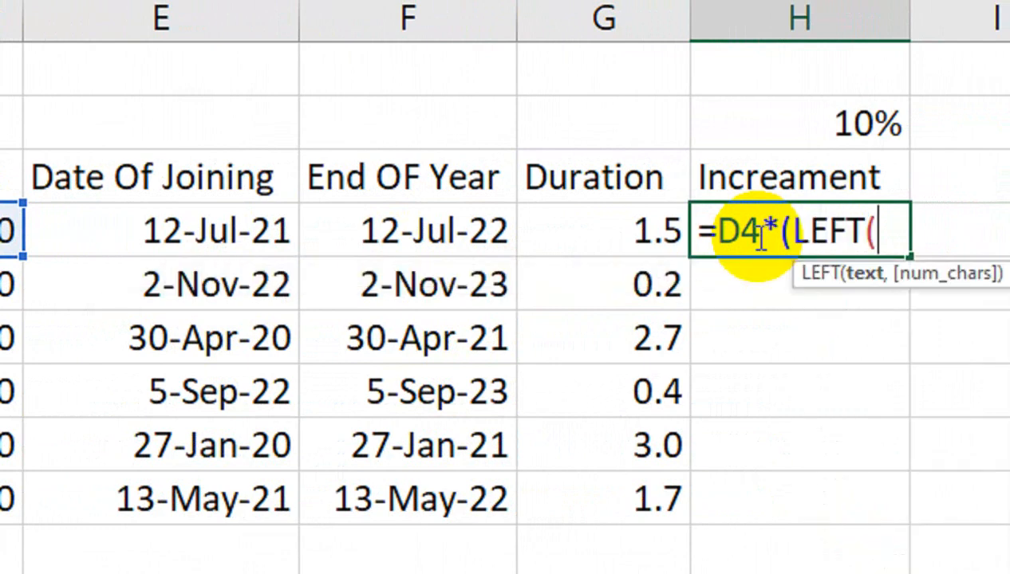
click(640, 229)
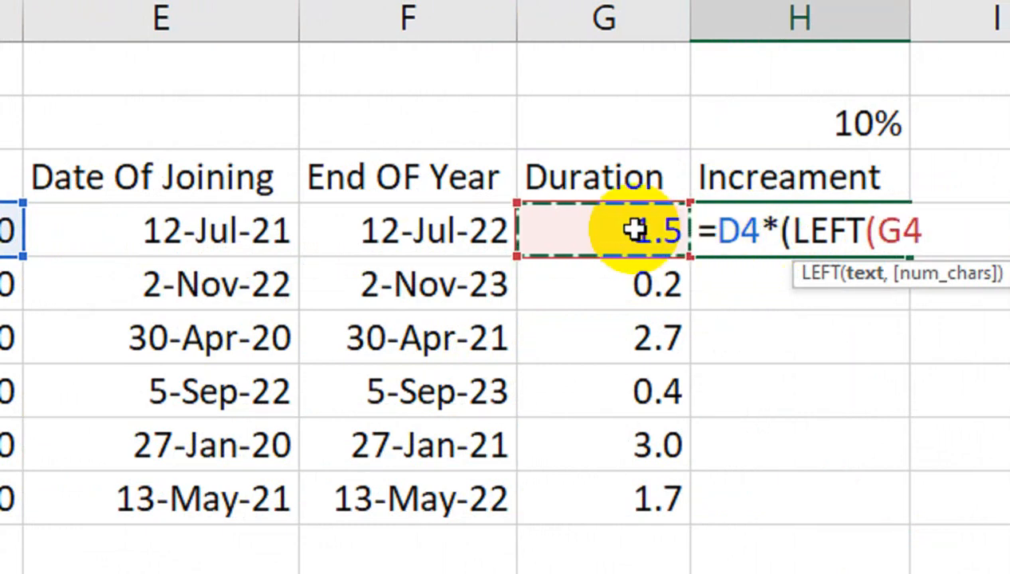
text(,1)*)
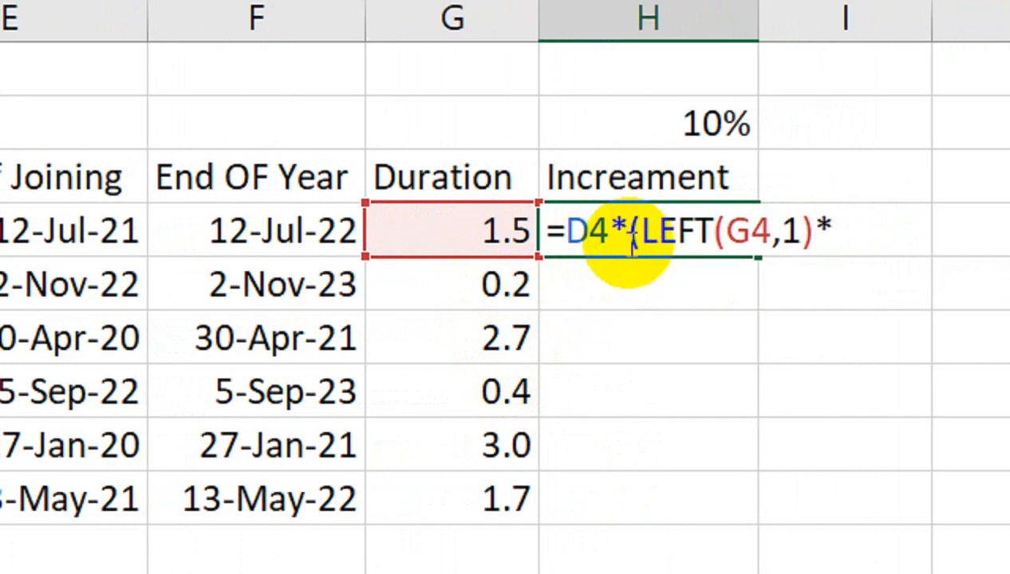
click(676, 127)
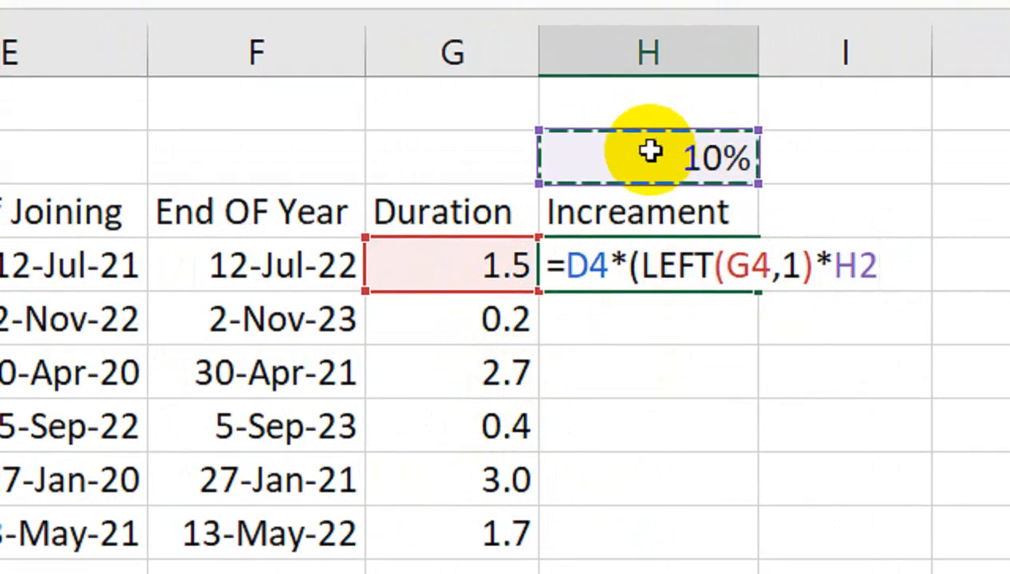
key(F4)
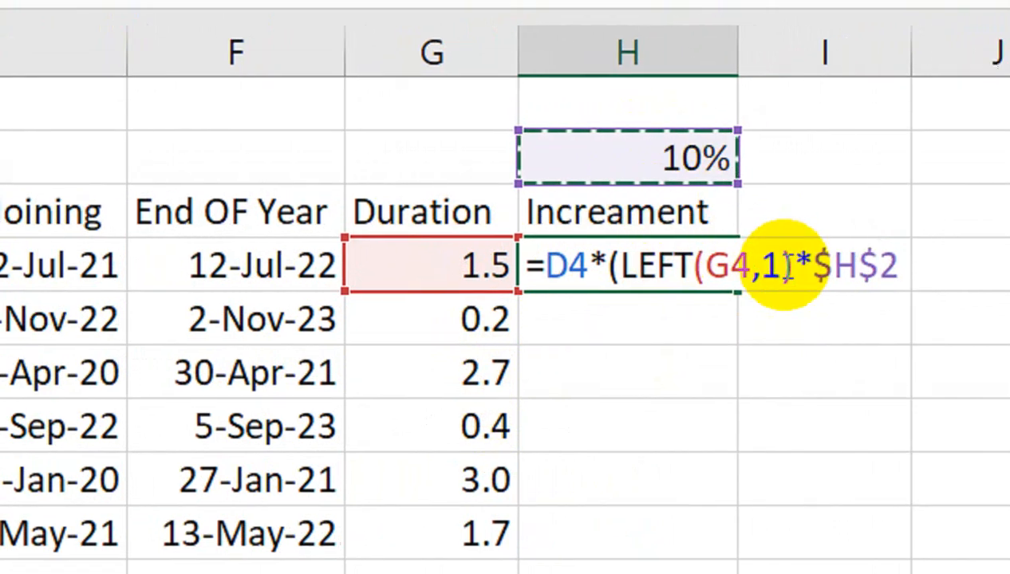
text())
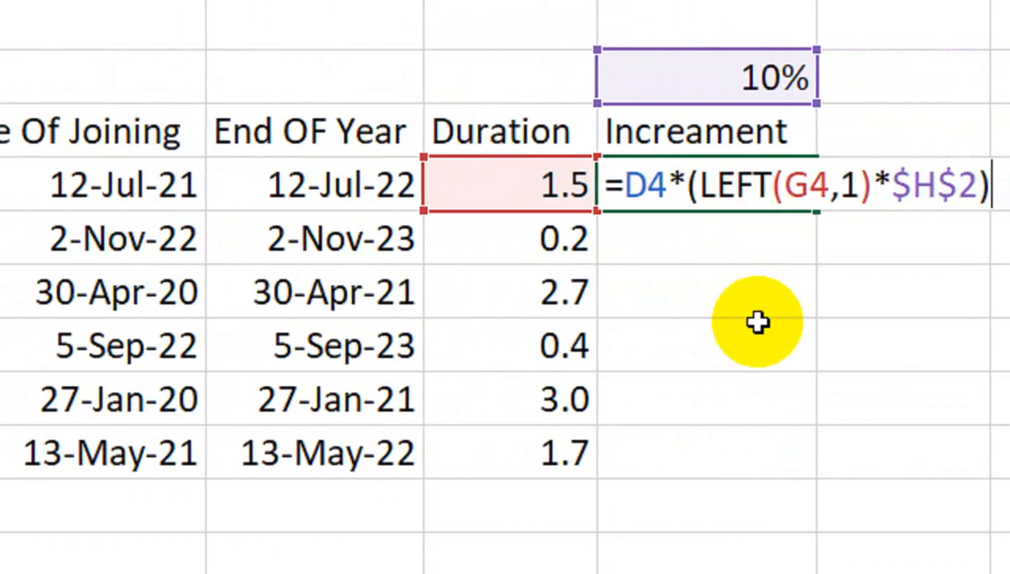
key(Return)
click(700, 172)
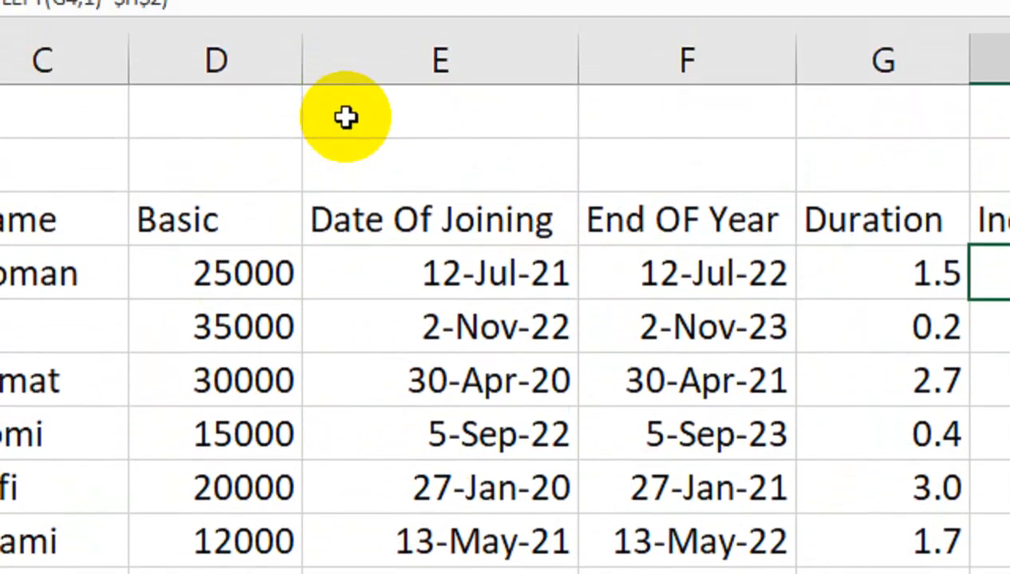
- Check the first increment with a scratch formula in E2 that takes 10% of D4, and clear E2
click(333, 83)
text(=)
key(Down)
key(Left)
key(Left)
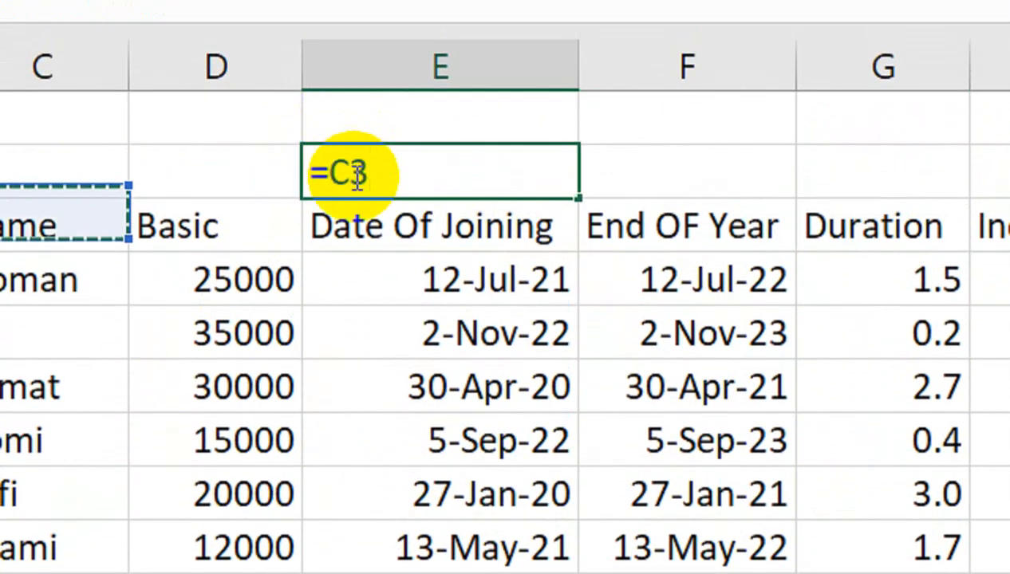
key(Right)
key(Down)
text(*)
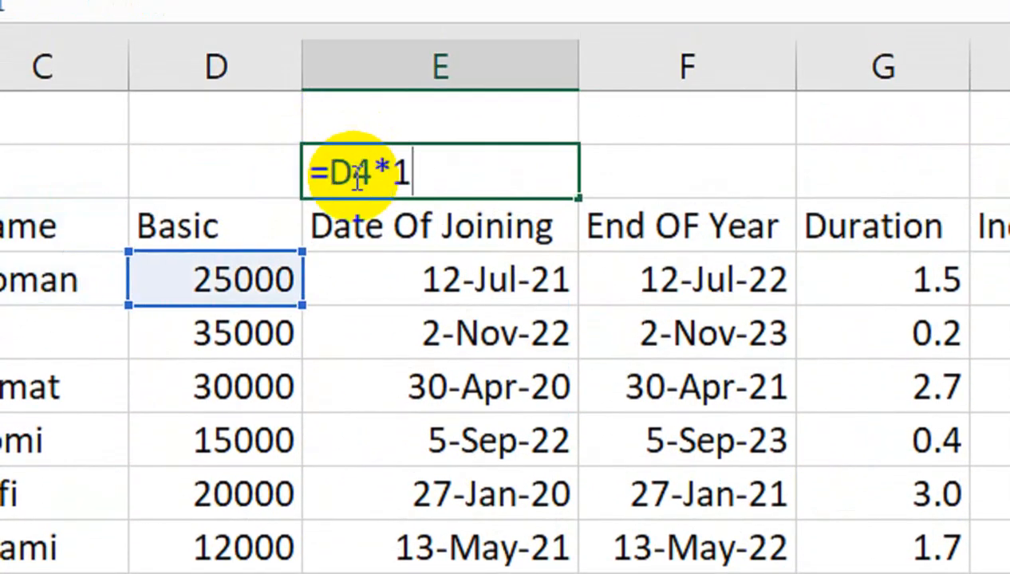
key(Return)
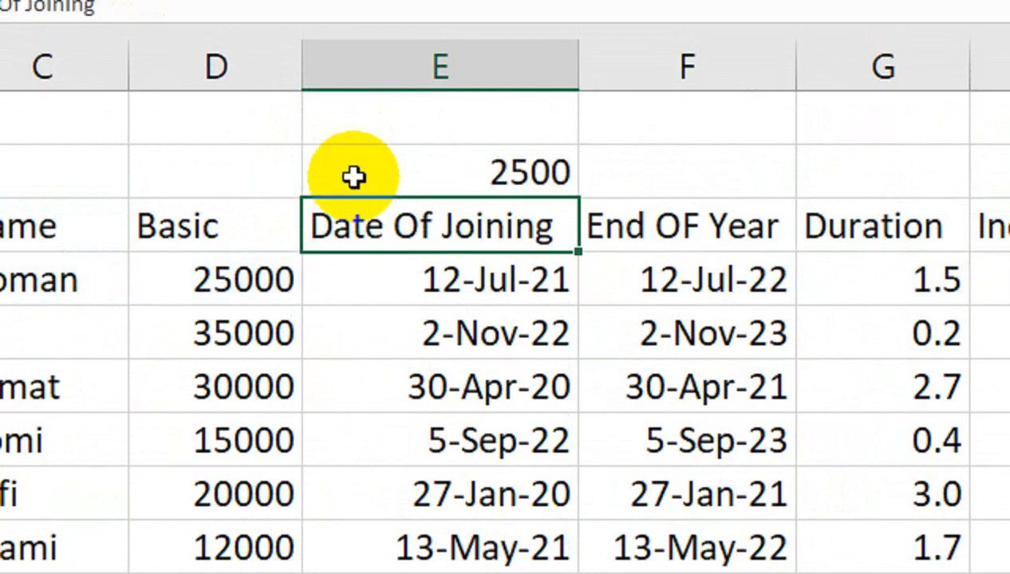
click(765, 279)
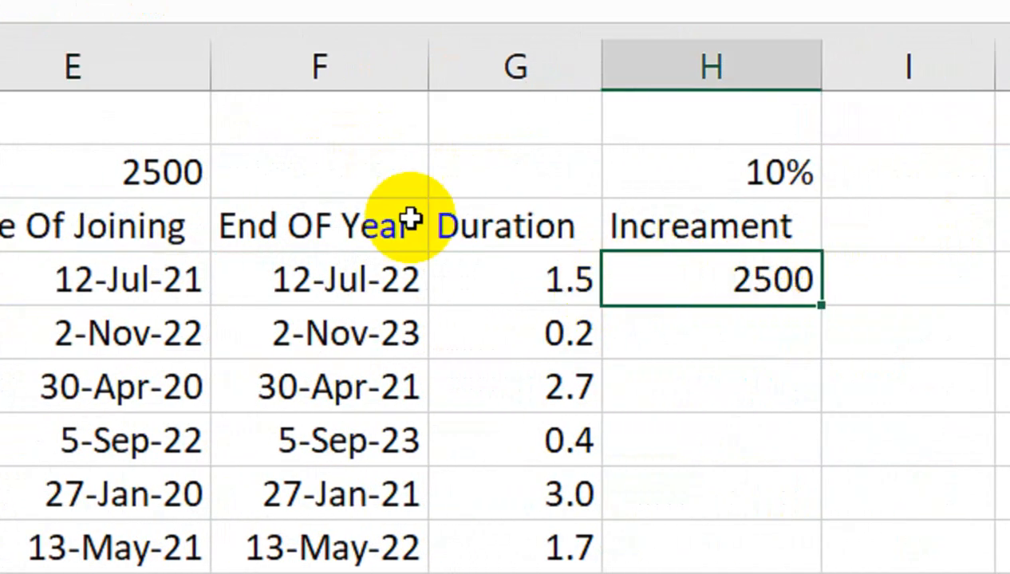
click(122, 171)
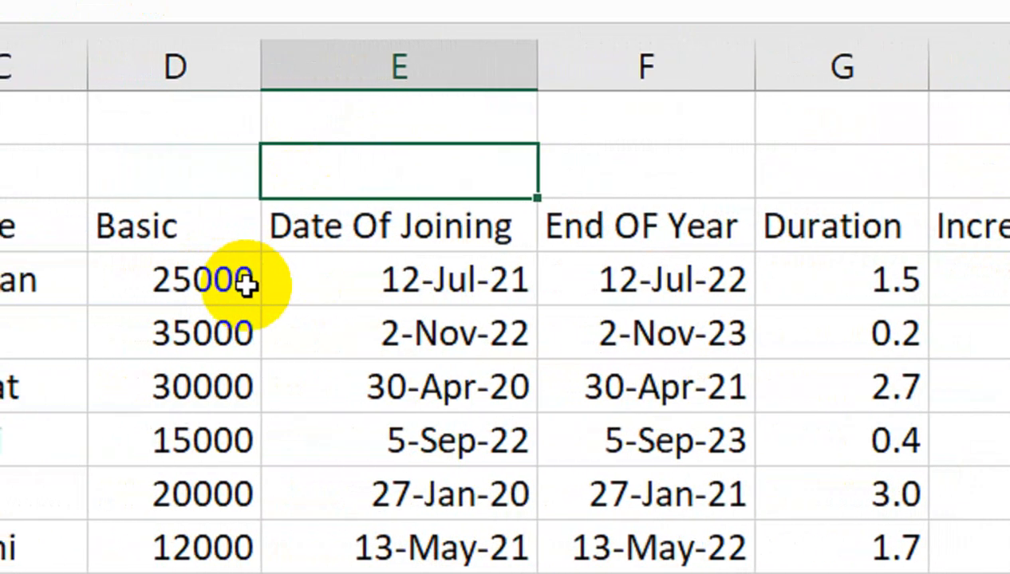
- Fill the increment formula from H4 down to H9
click(769, 286)
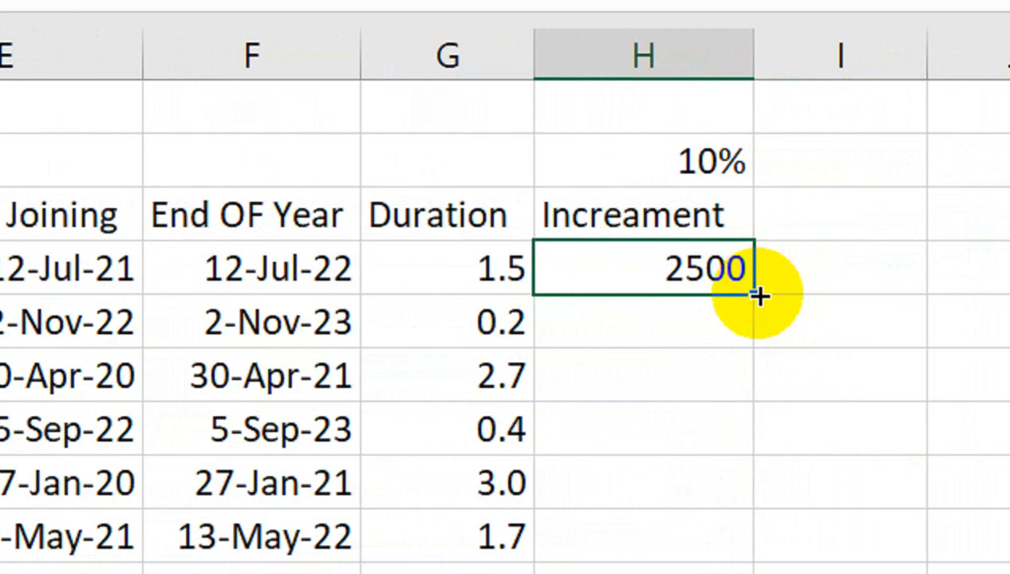
drag(759, 292, 717, 457)
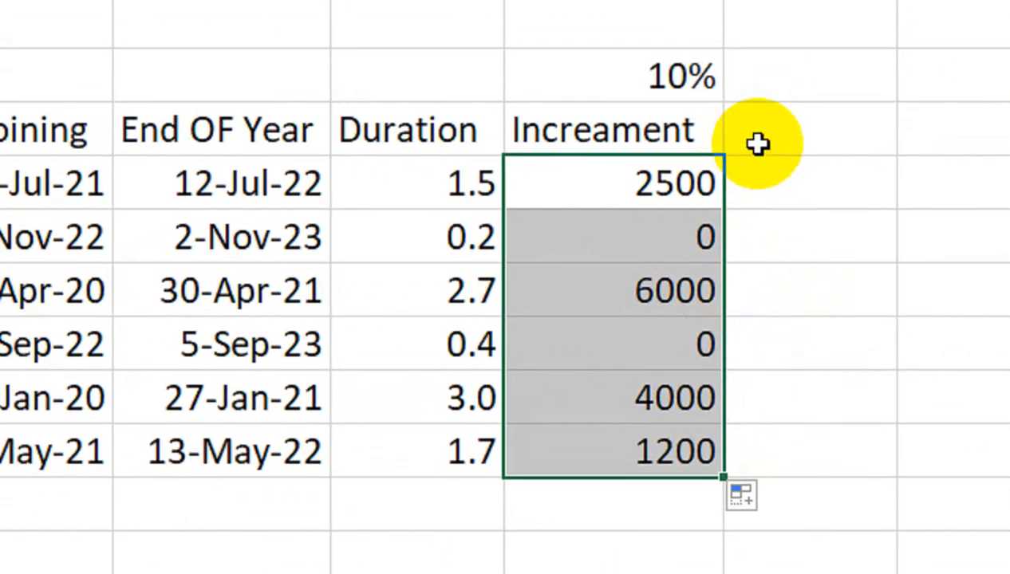
- Enter the header "payments Month" in I3 and fit the column width to it
click(758, 144)
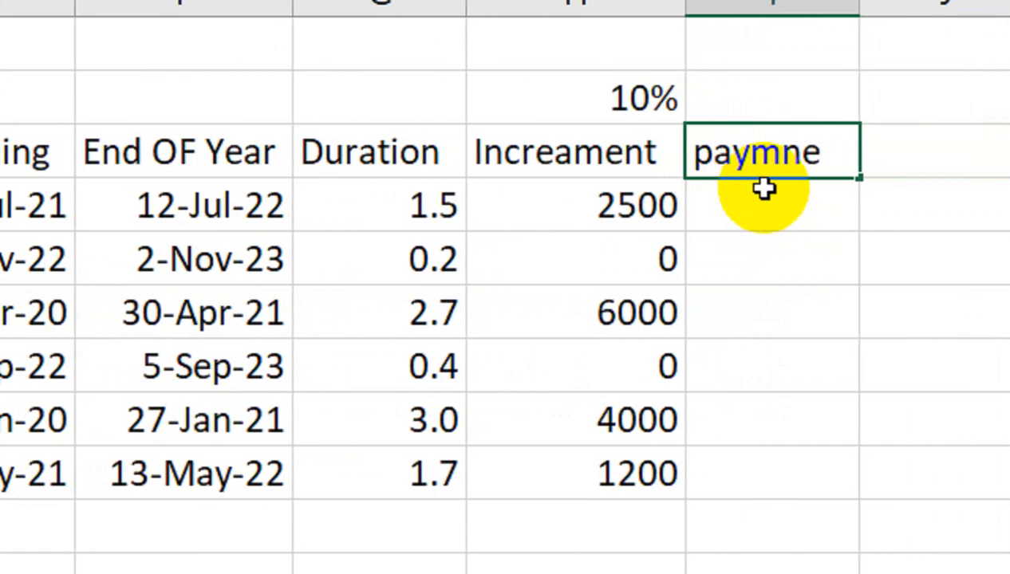
key(BackSpace)
key(BackSpace)
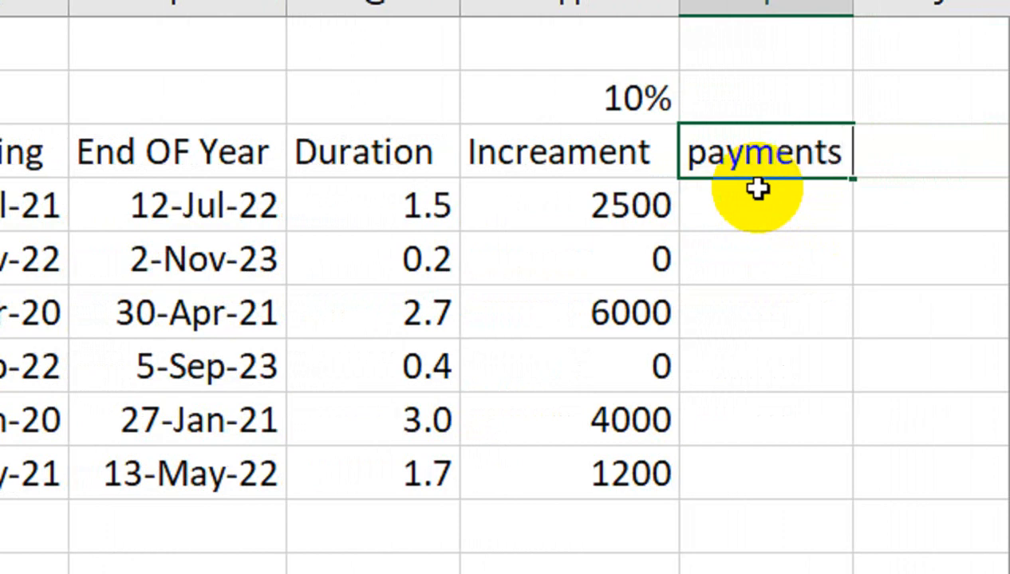
text(ents Month)
key(Return)
key(Up)
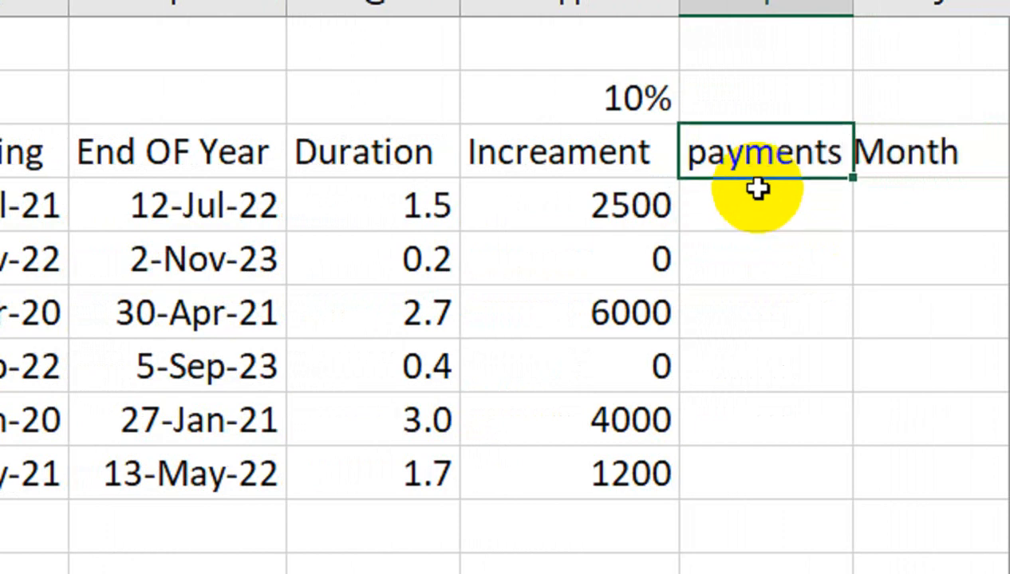
key(alt+h)
key(o)
key(i)
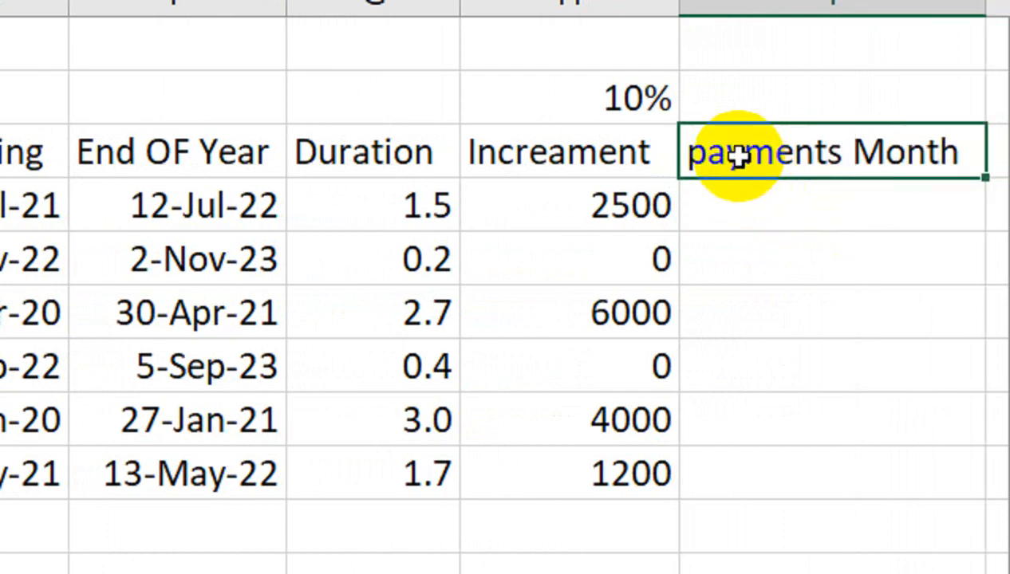
- Begin an IF formula in I4 with the logical test G4>=1
click(718, 204)
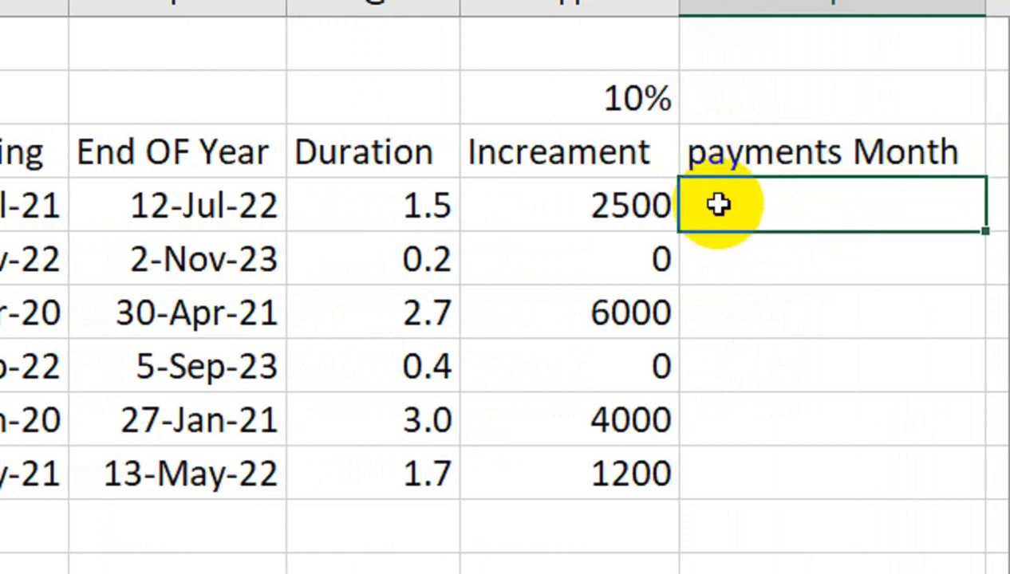
text(=)
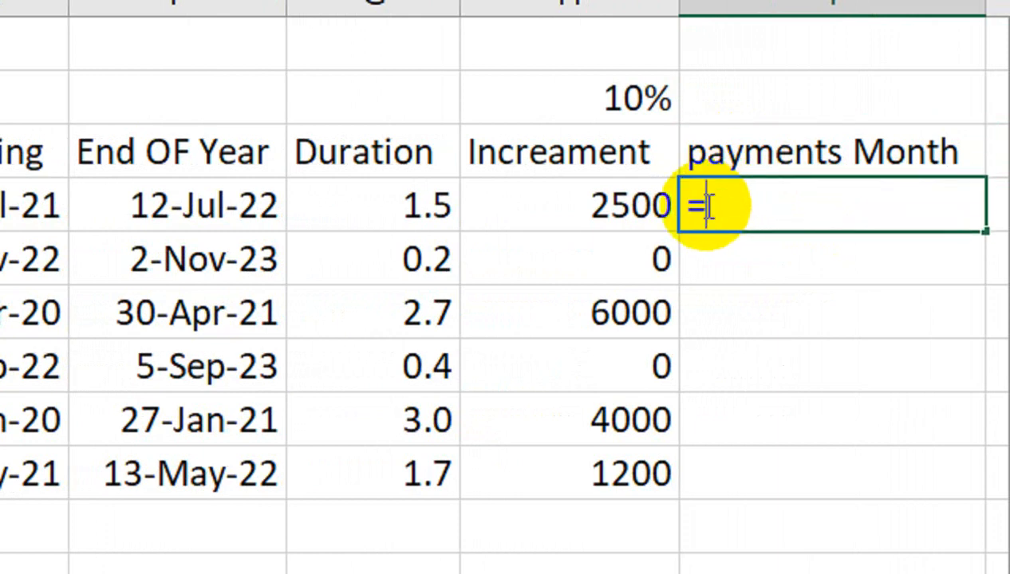
text(if)
key(Tab)
key(Left)
text(>)
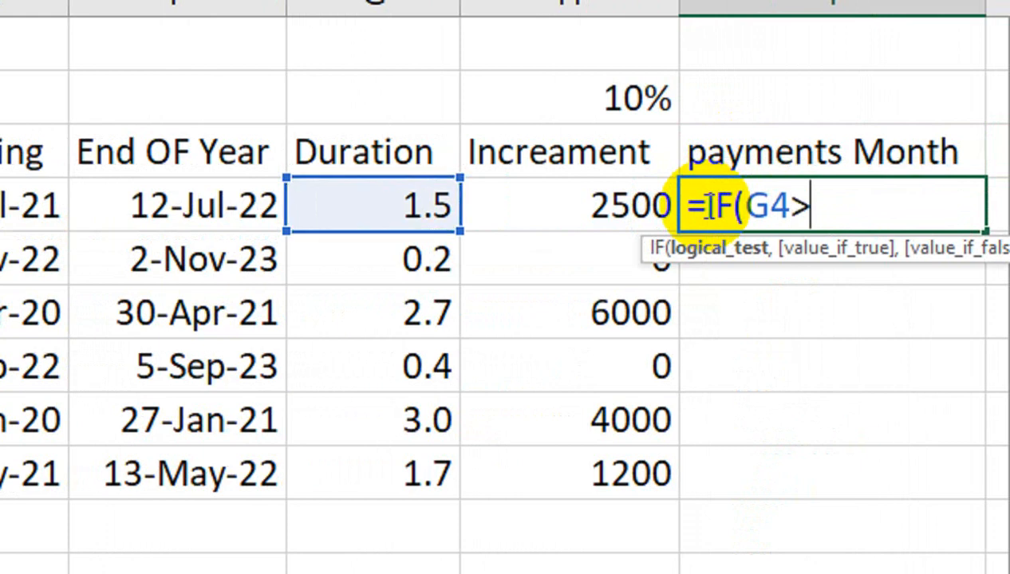
text(=1,)
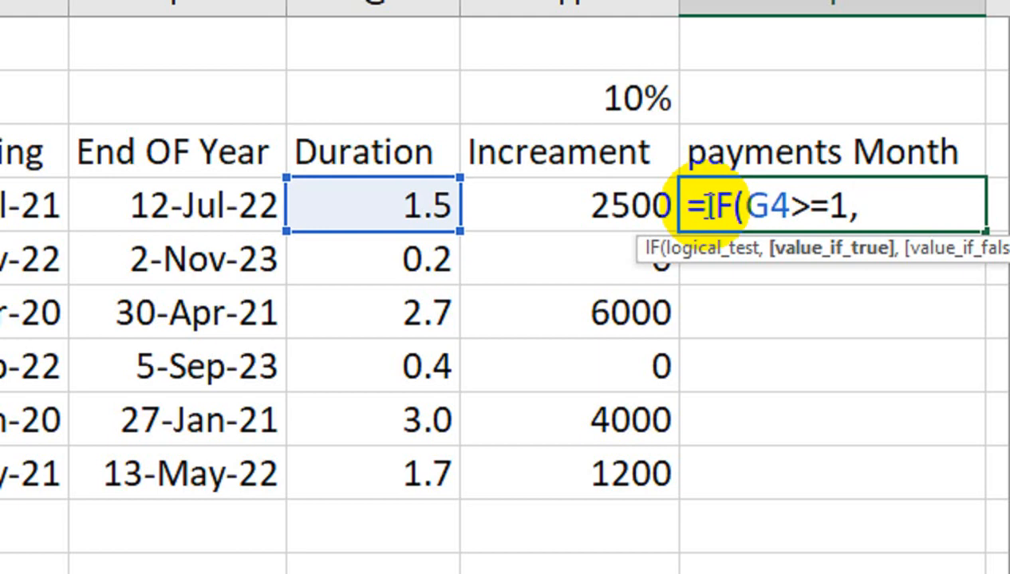
- Begin the value-if-true part of the I4 formula as a DATEDIF function with F4 as the start date
text(da)
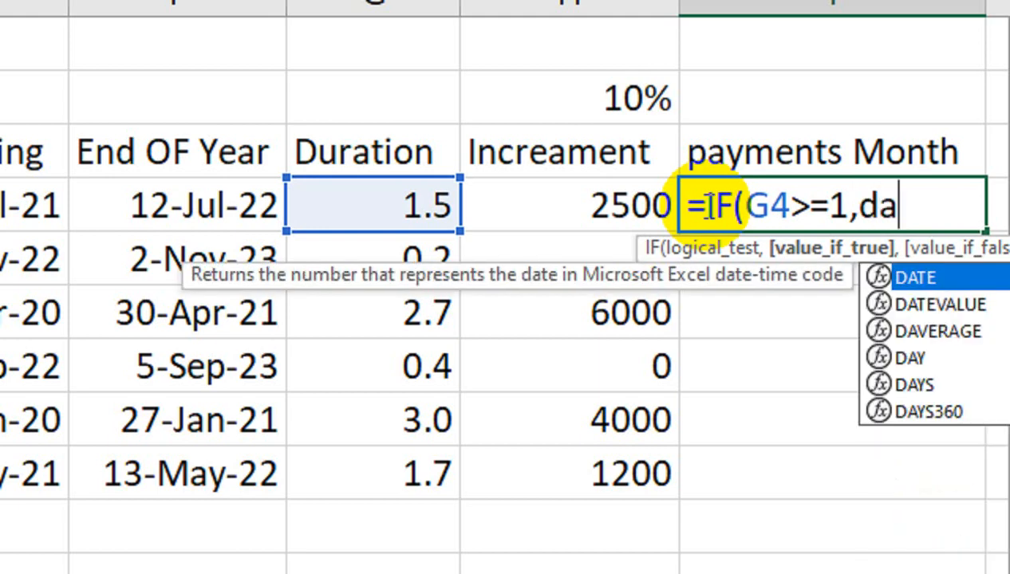
text(te)
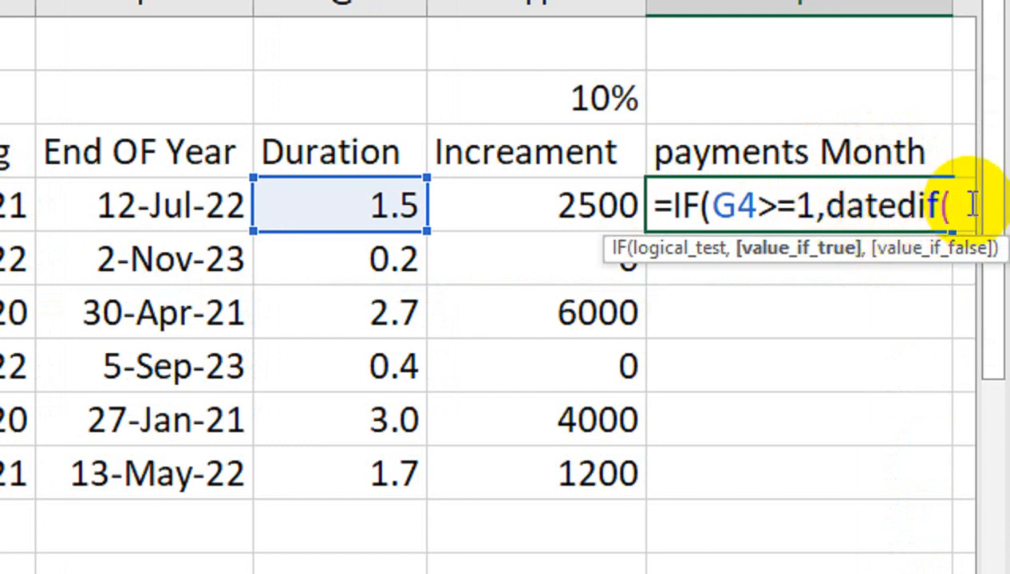
click(195, 206)
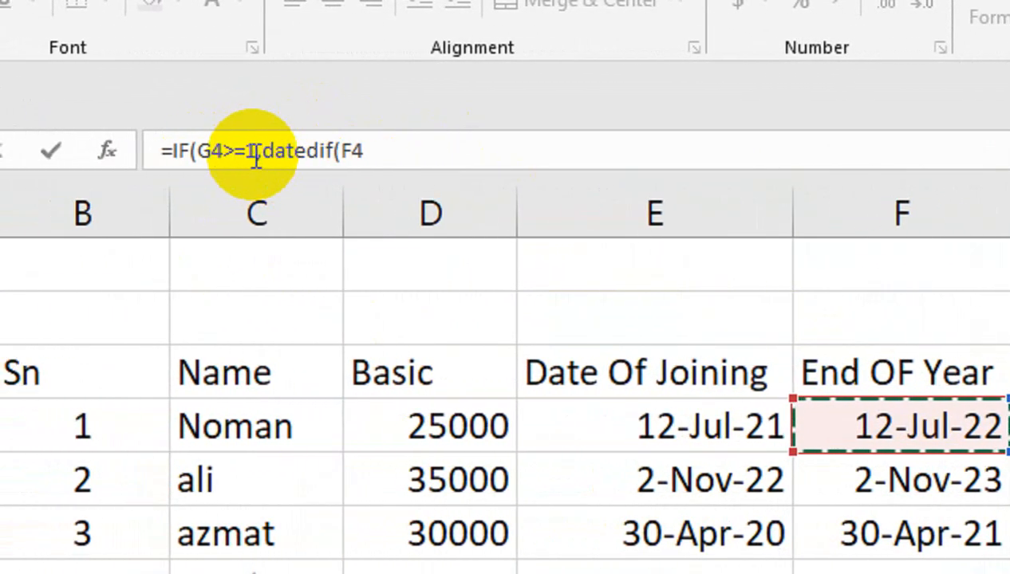
click(403, 151)
click(264, 151)
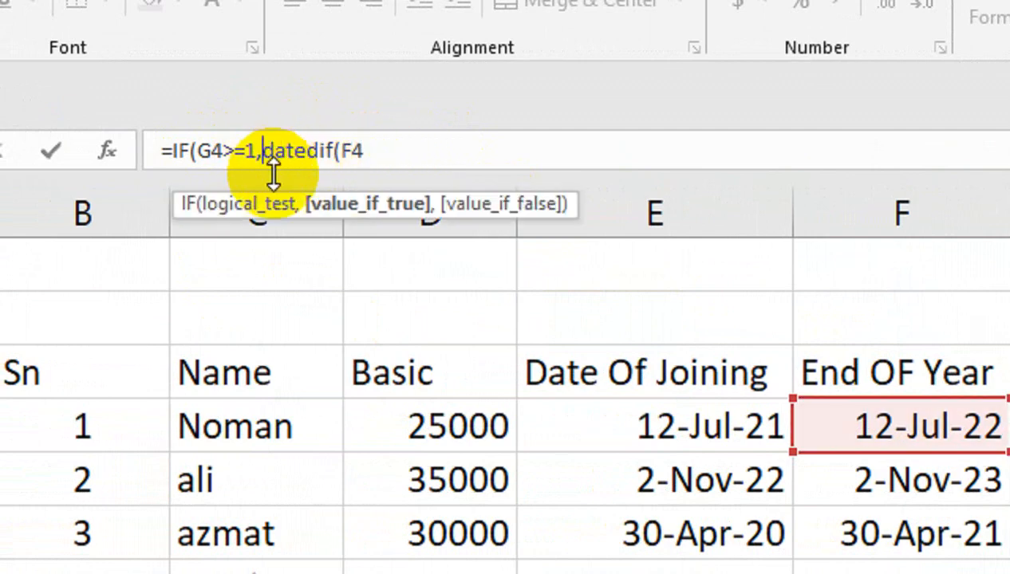
click(419, 153)
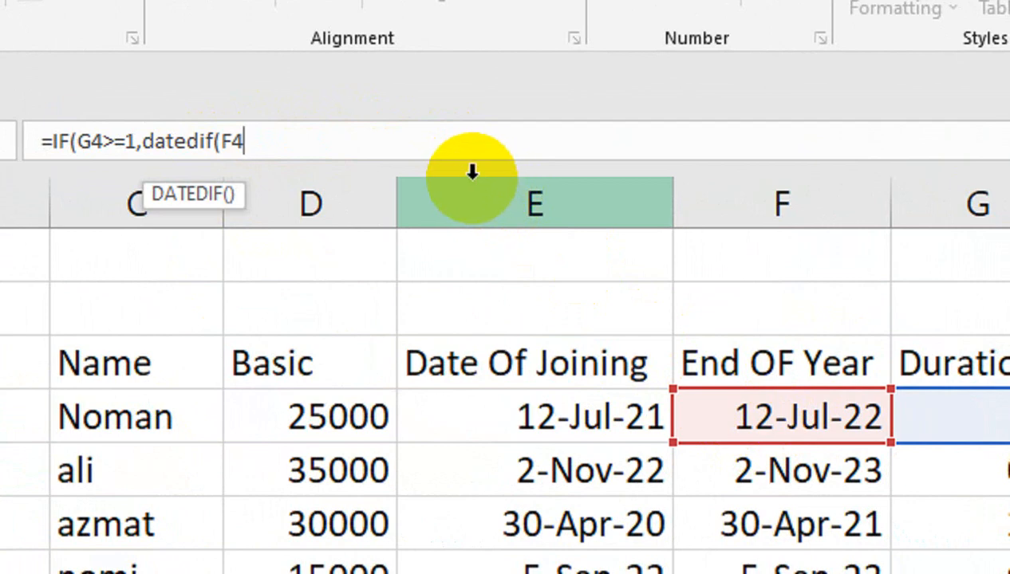
- Complete the DATEDIF with TODAY() as end date and unit "M", return "0" when the test is false, and enter the formula
text(tp)
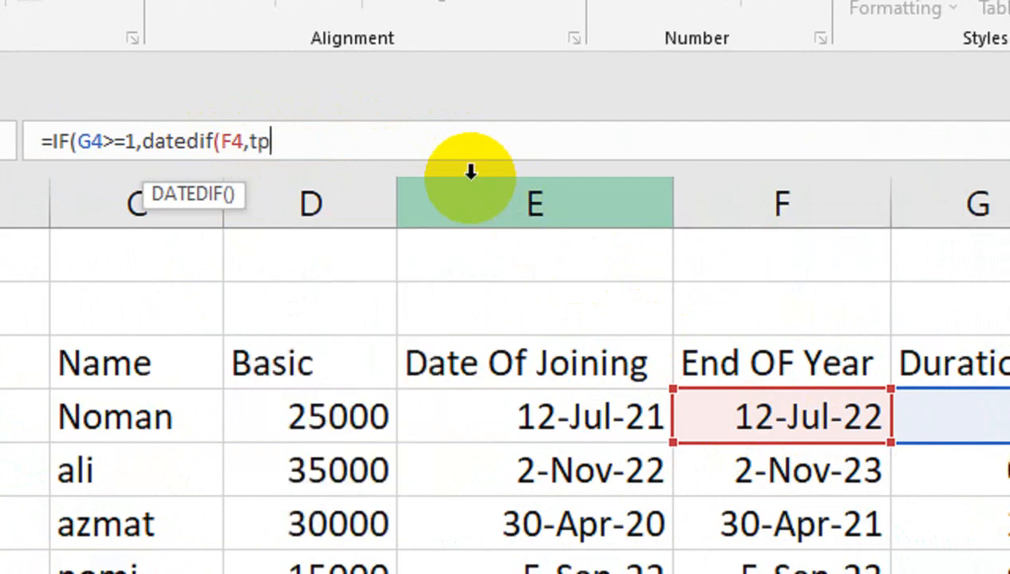
key(BackSpace)
text(oday)
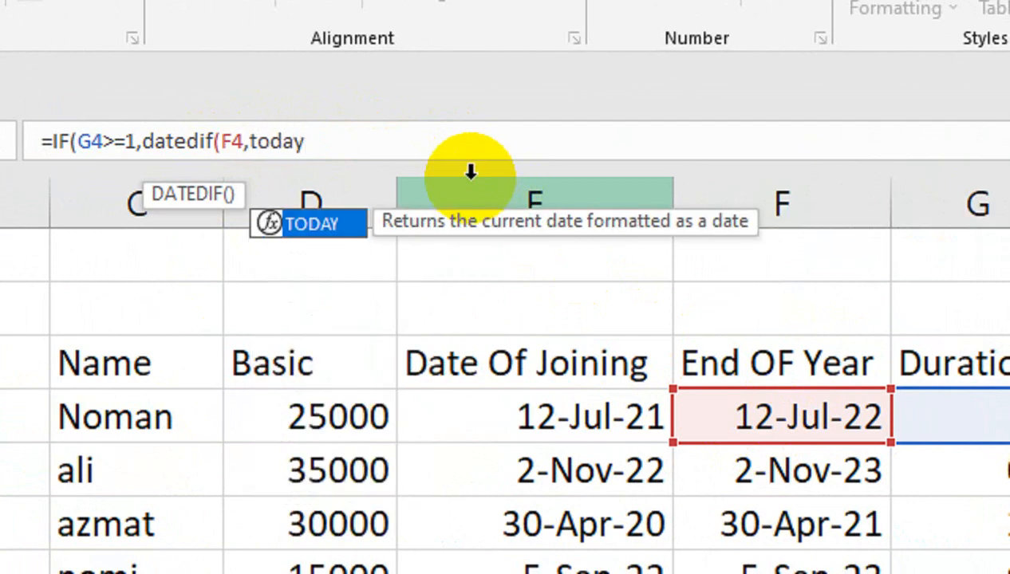
text((),"M)
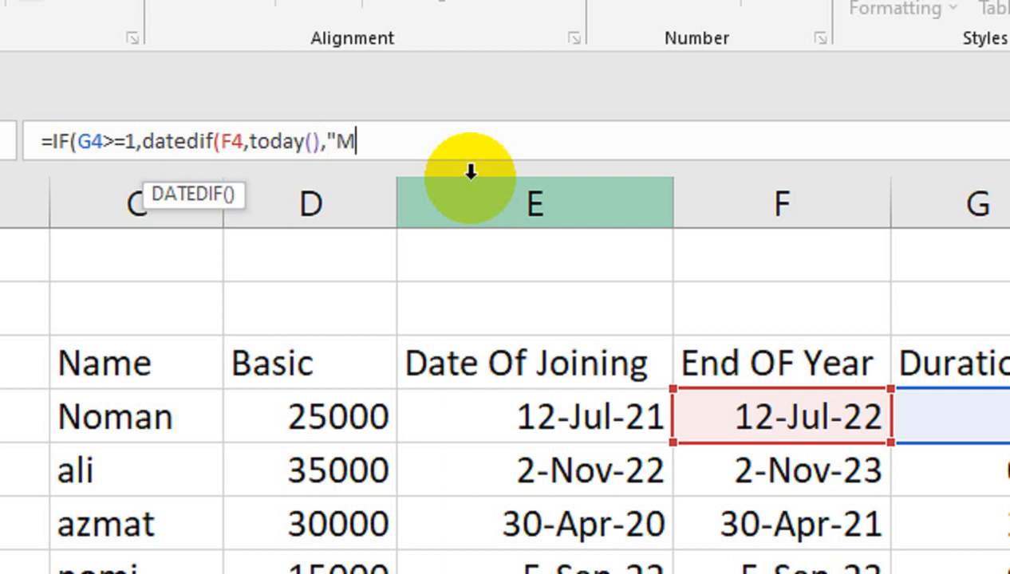
text("))
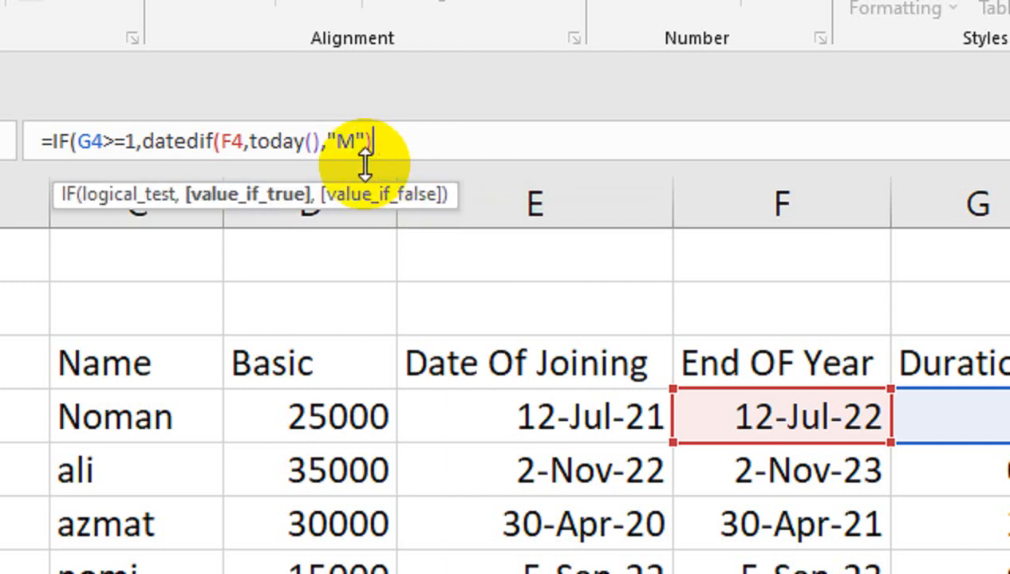
text(,"0"))
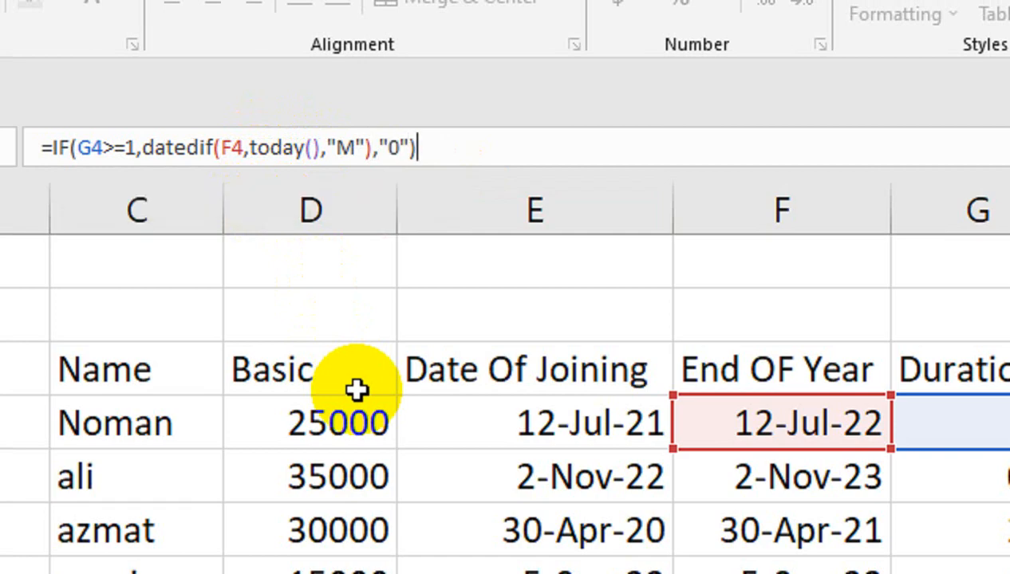
key(Return)
- Shorten the header in I3 to "P_Month" and fit the width of column I to it
drag(930, 284, 925, 309)
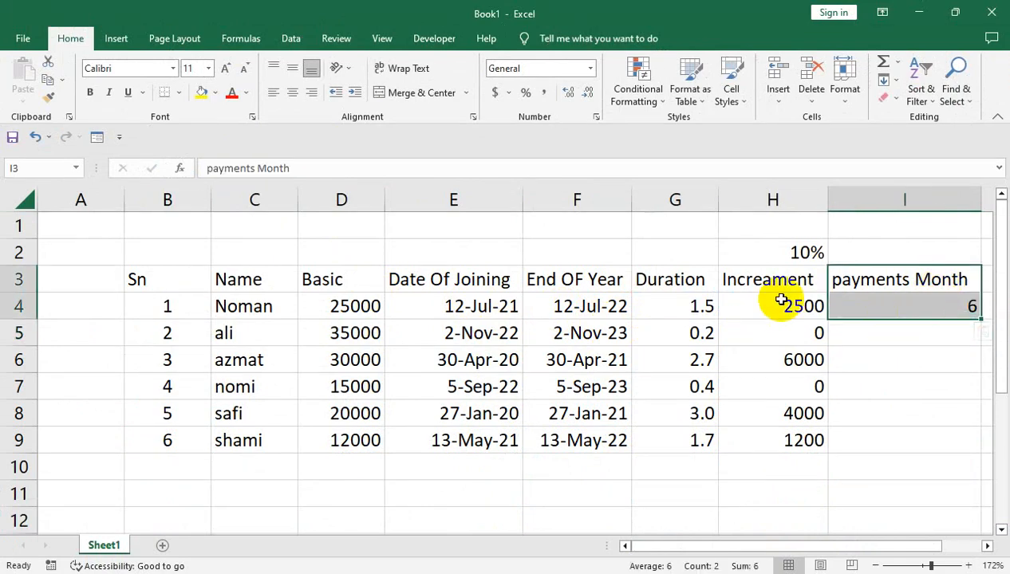
click(835, 301)
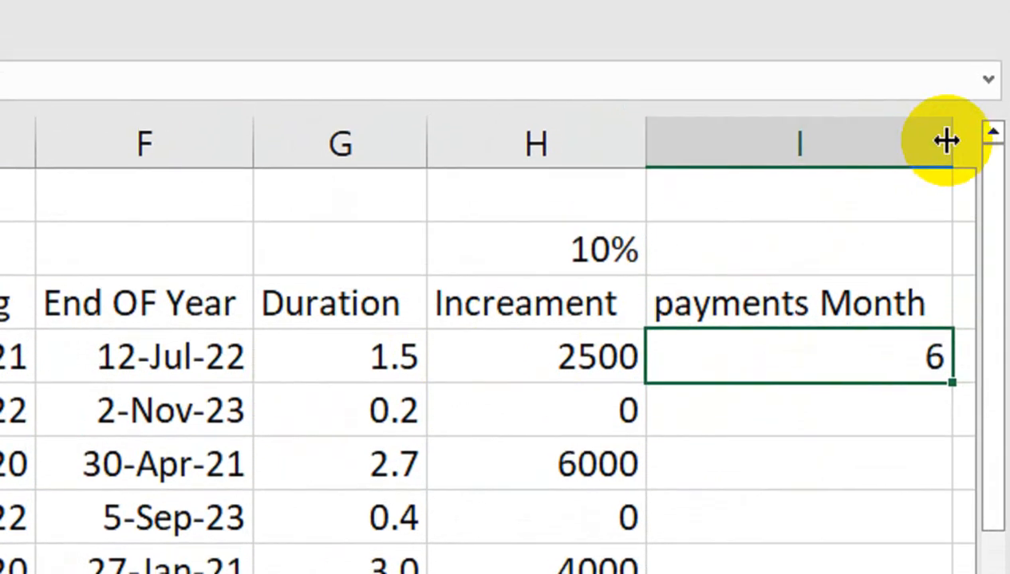
drag(946, 141, 921, 141)
click(744, 305)
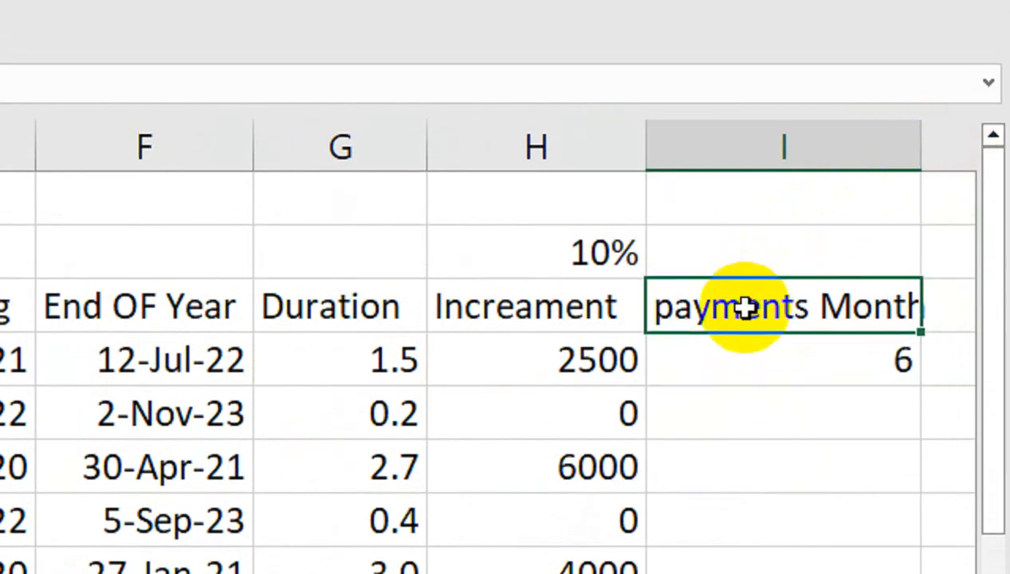
double_click(744, 307)
drag(818, 309, 682, 314)
text(_)
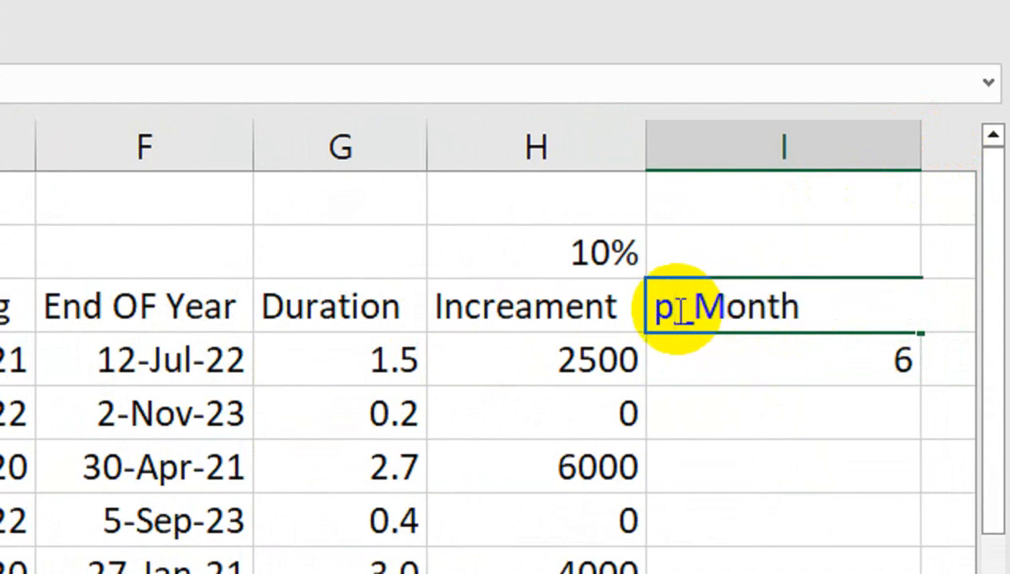
key(BackSpace)
text(P)
key(Return)
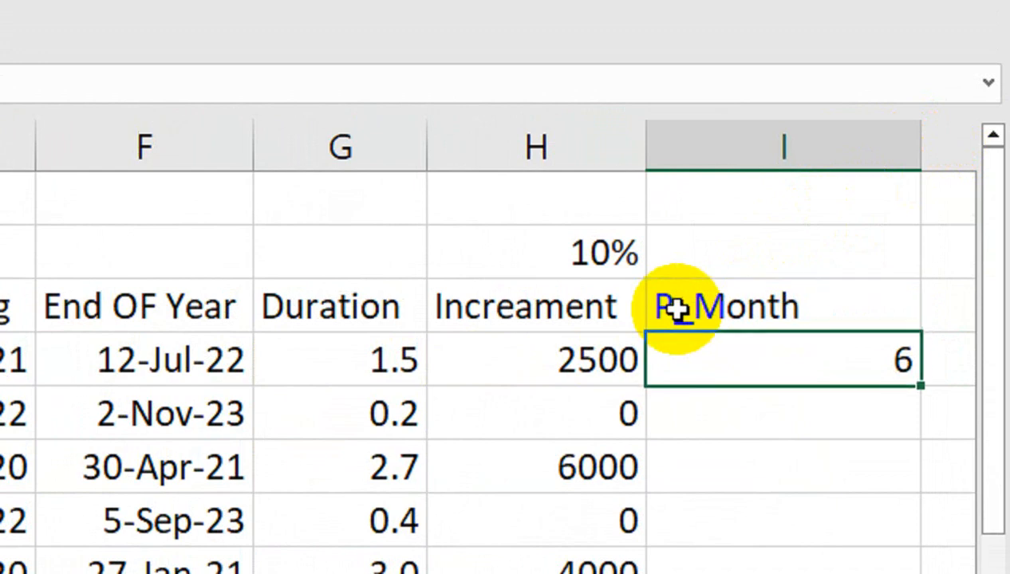
double_click(922, 146)
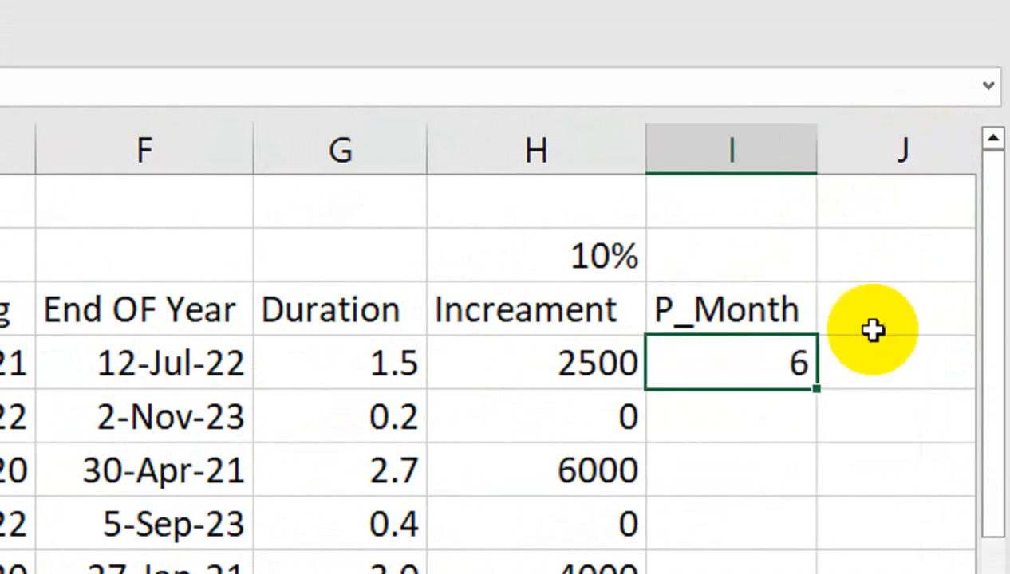
- Review the payment-months formula in I4 and fill it down the column for the remaining employees
double_click(671, 351)
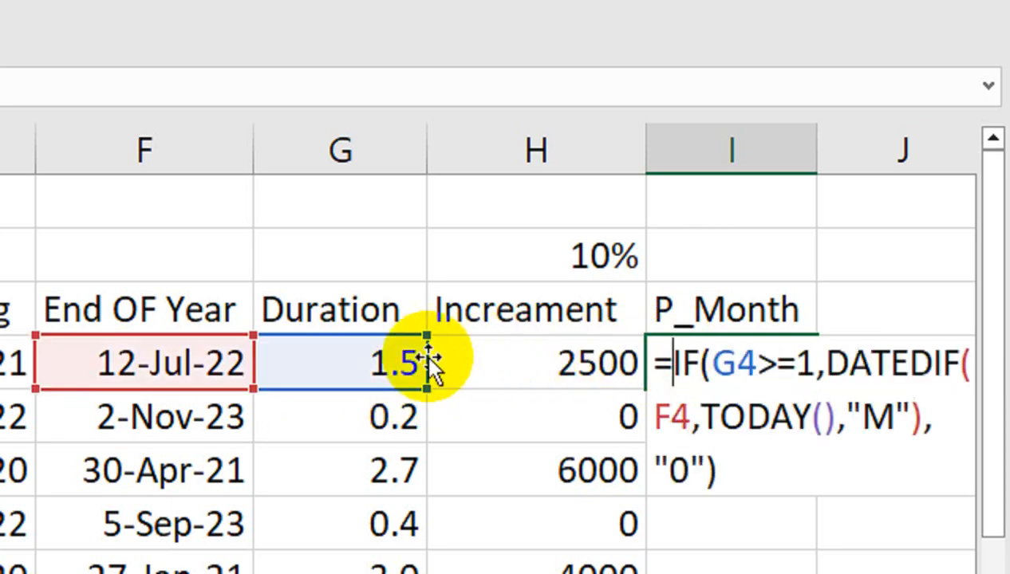
key(Return)
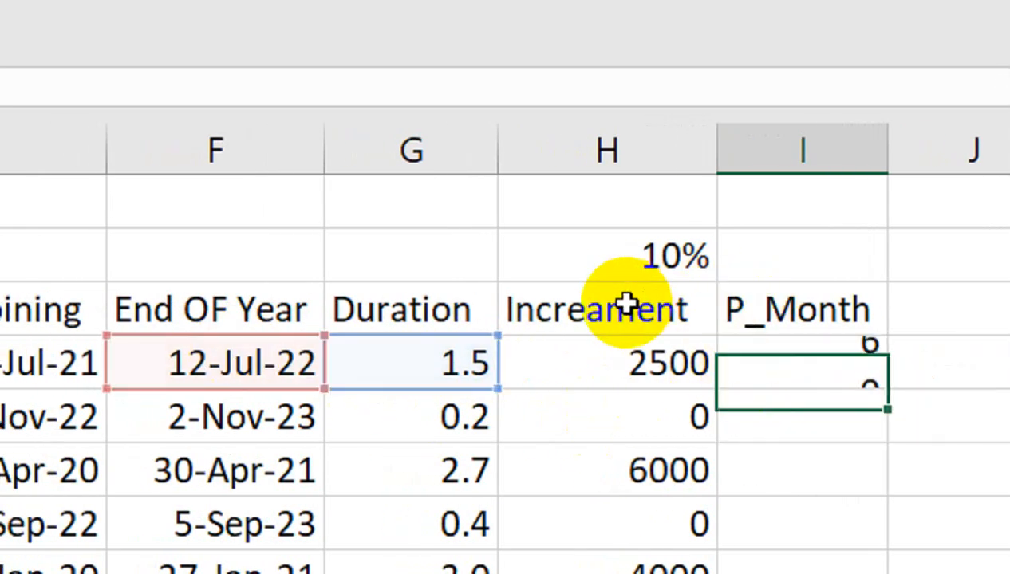
click(851, 383)
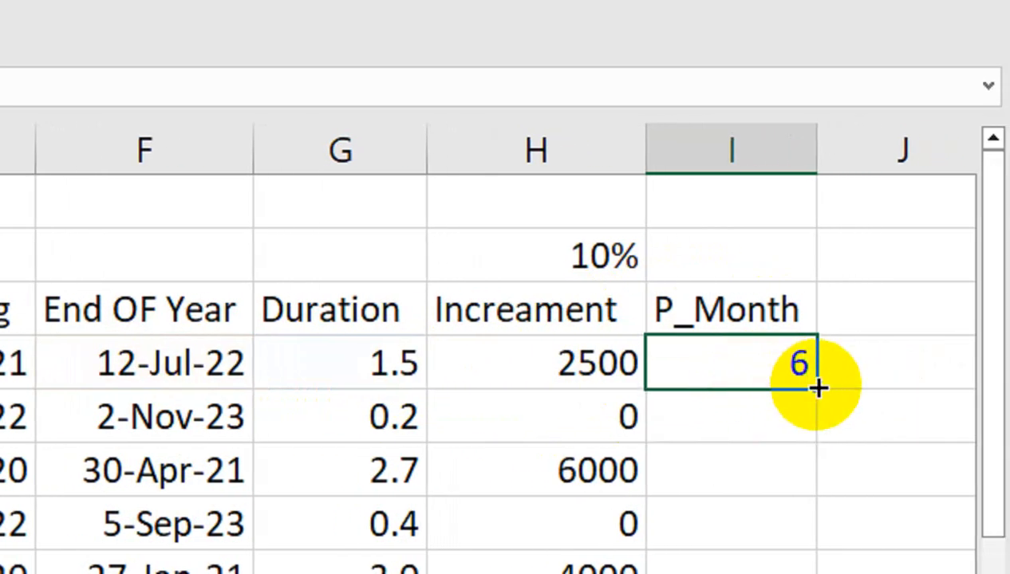
drag(816, 387, 800, 451)
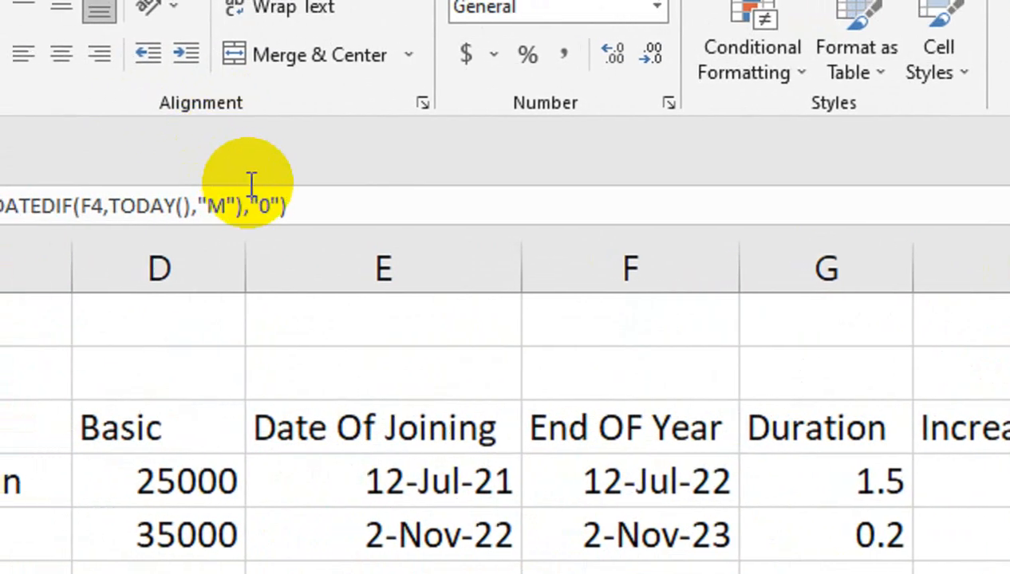
- Remove the quotation marks around the 0 in the I4 formula and refill it down to I9
click(271, 208)
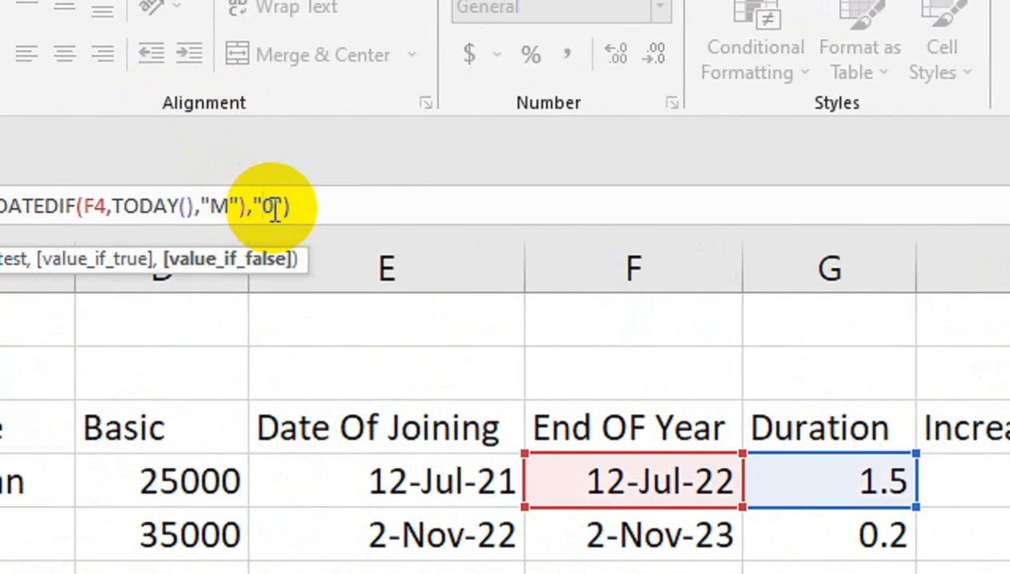
key(BackSpace)
click(276, 203)
key(BackSpace)
key(Return)
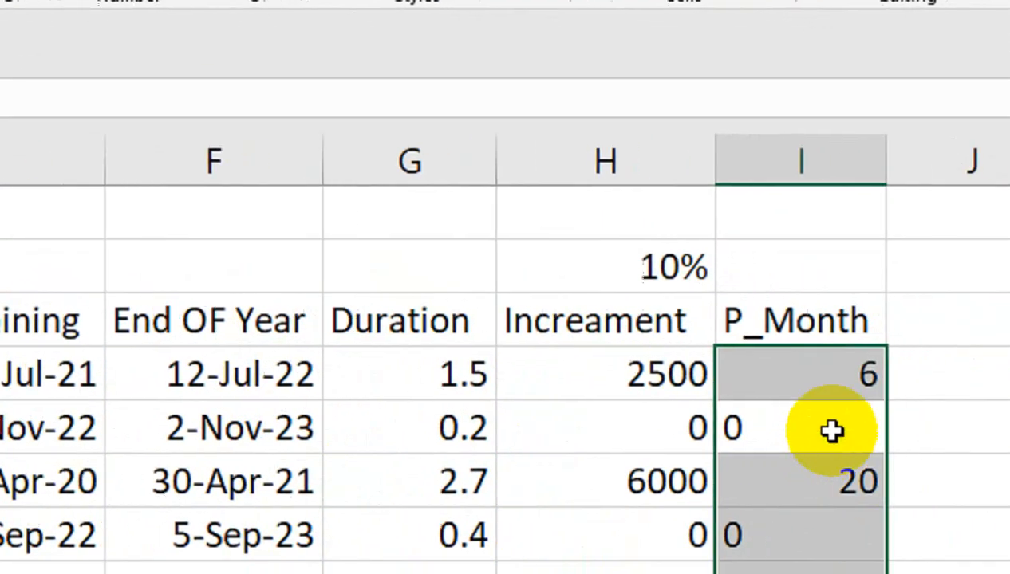
click(783, 379)
double_click(816, 403)
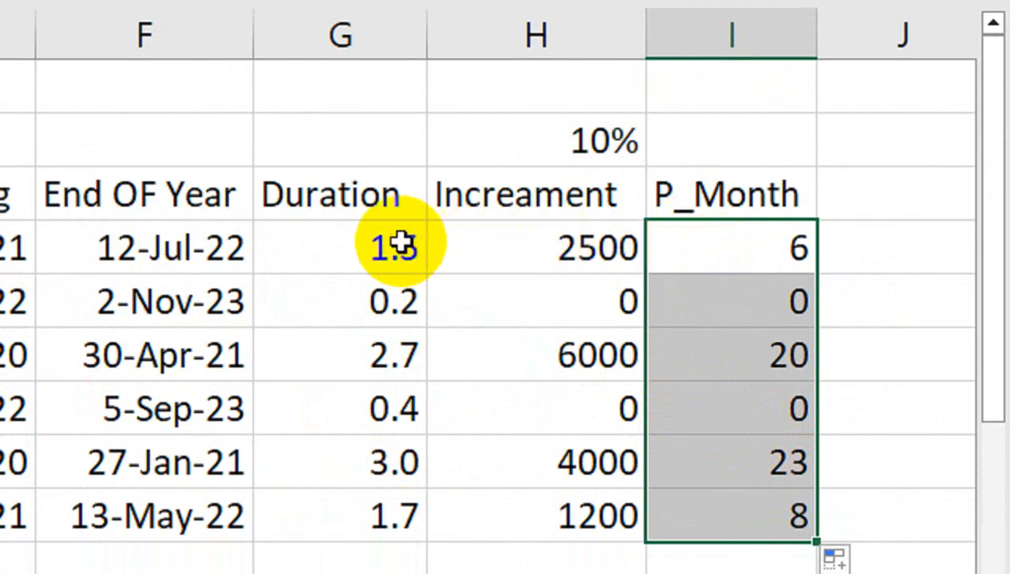
- Enter the header "arrears Payments" in J3, merge and center it across J2:J3 with wrapped text, and slightly widen column J
click(894, 192)
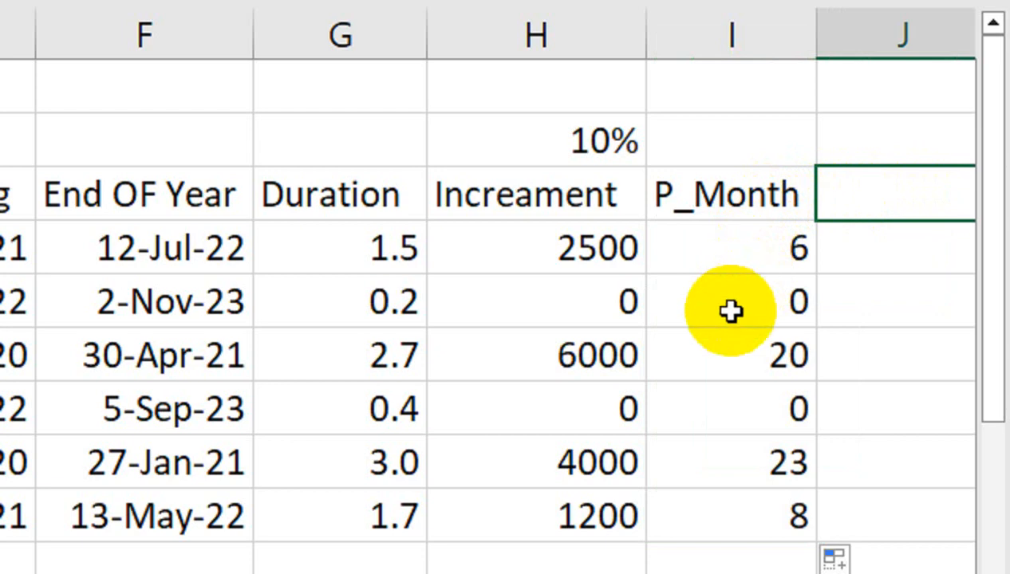
text(arrears Payments)
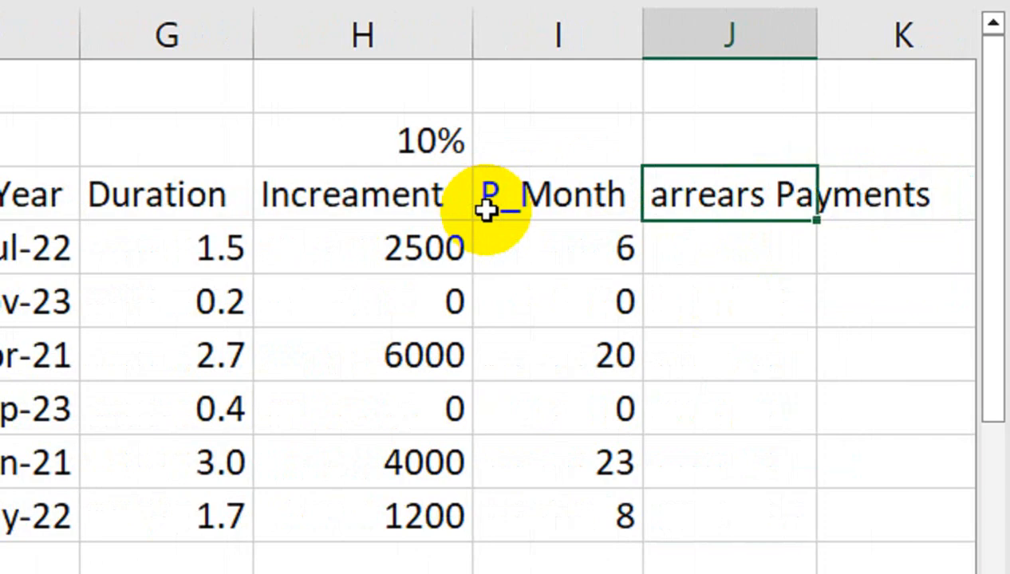
drag(728, 155, 728, 195)
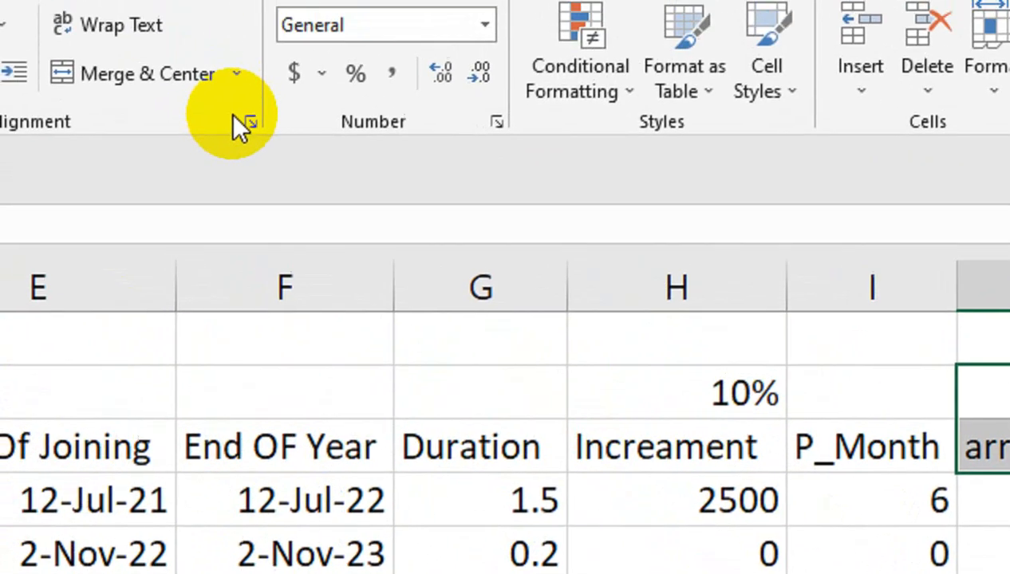
click(120, 25)
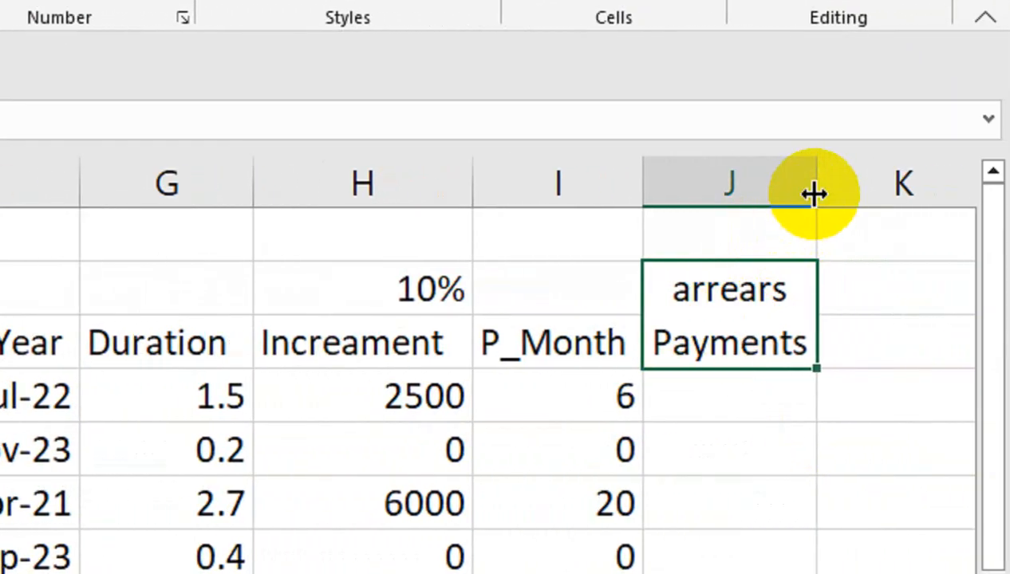
drag(813, 194, 824, 192)
- Calculate the arrears in J4 with the formula =H4*I4 and fill it down to J9
click(687, 395)
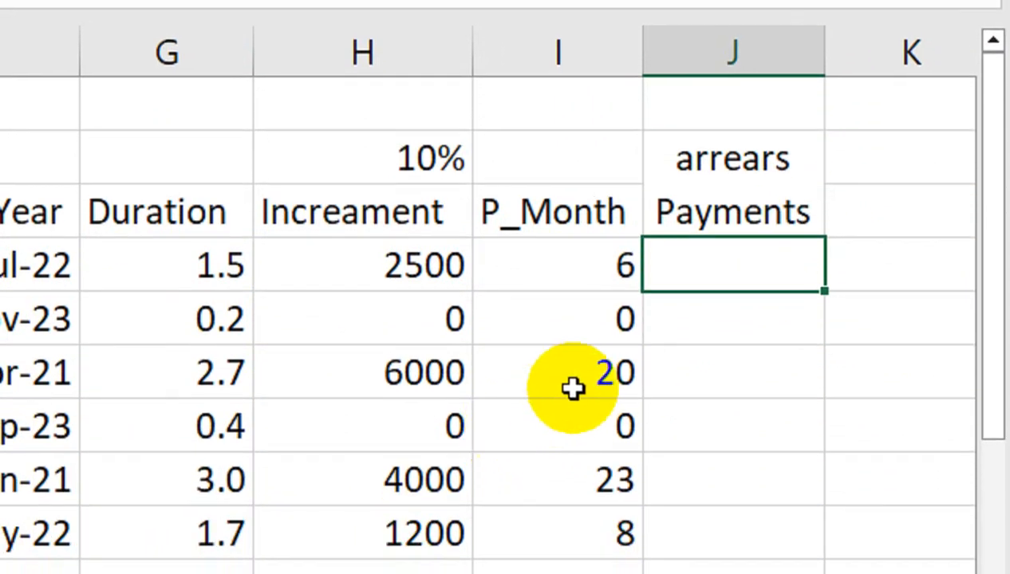
text(=)
click(357, 274)
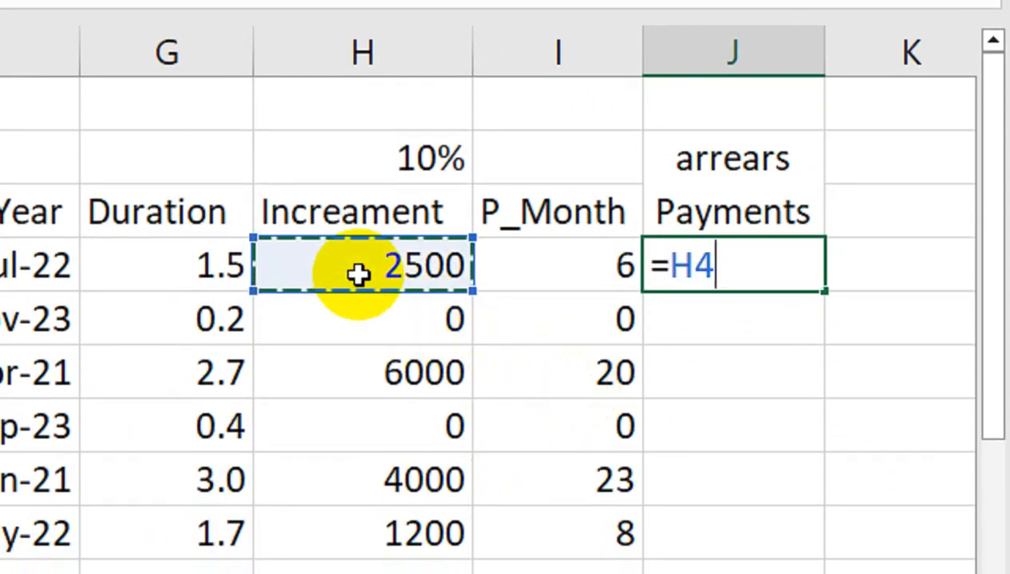
text(*)
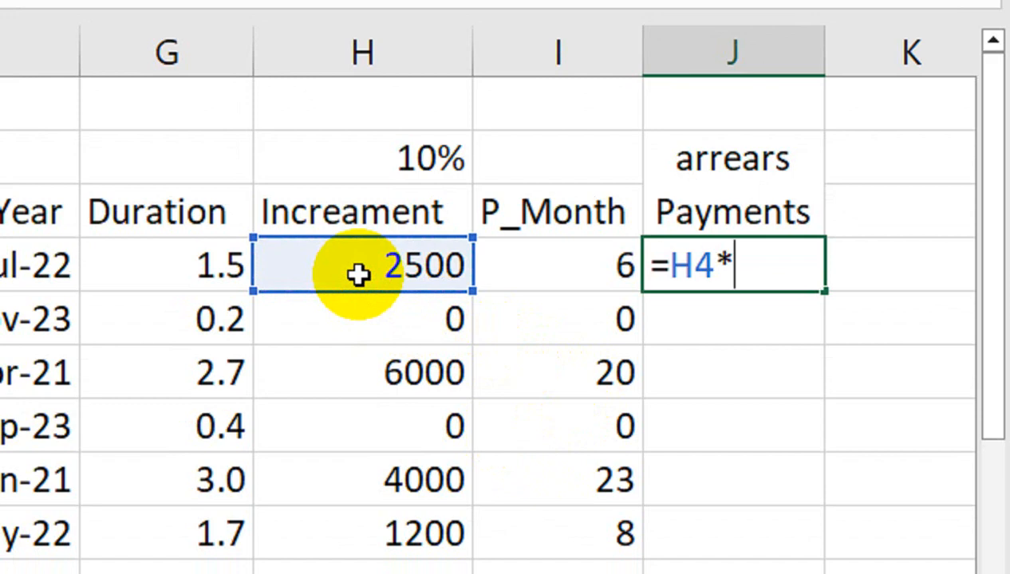
click(528, 257)
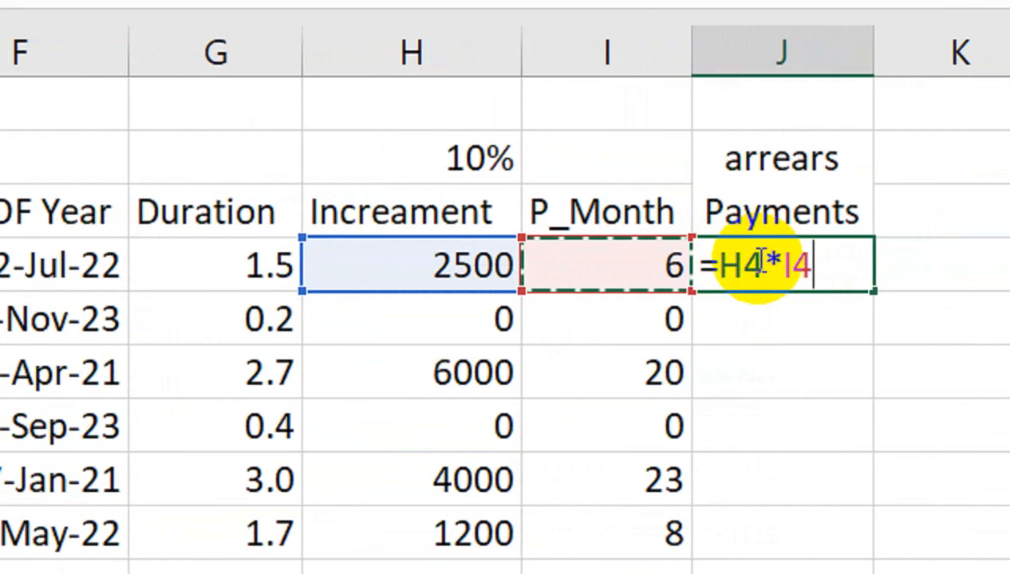
key(Return)
click(758, 259)
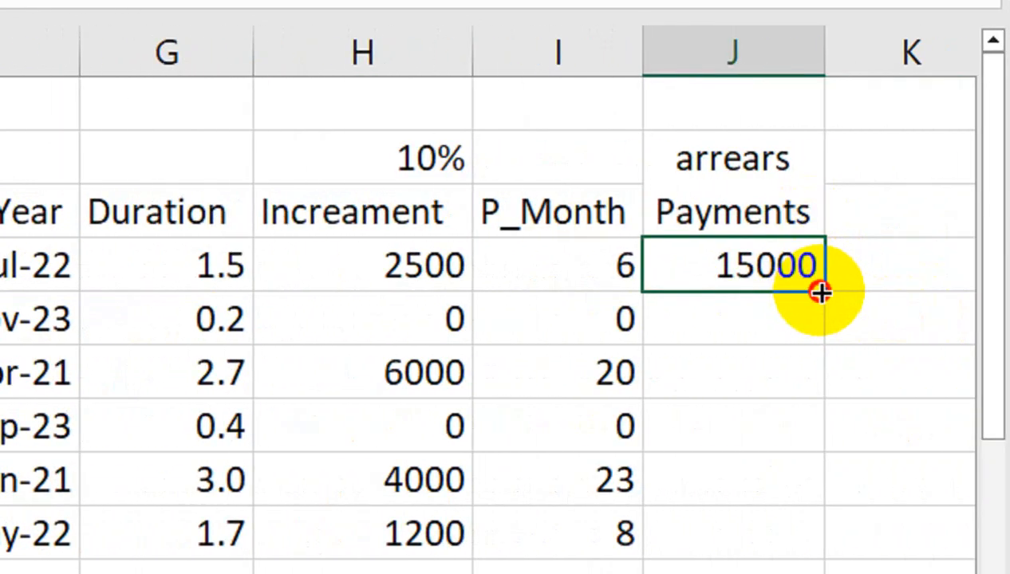
drag(819, 292, 811, 554)
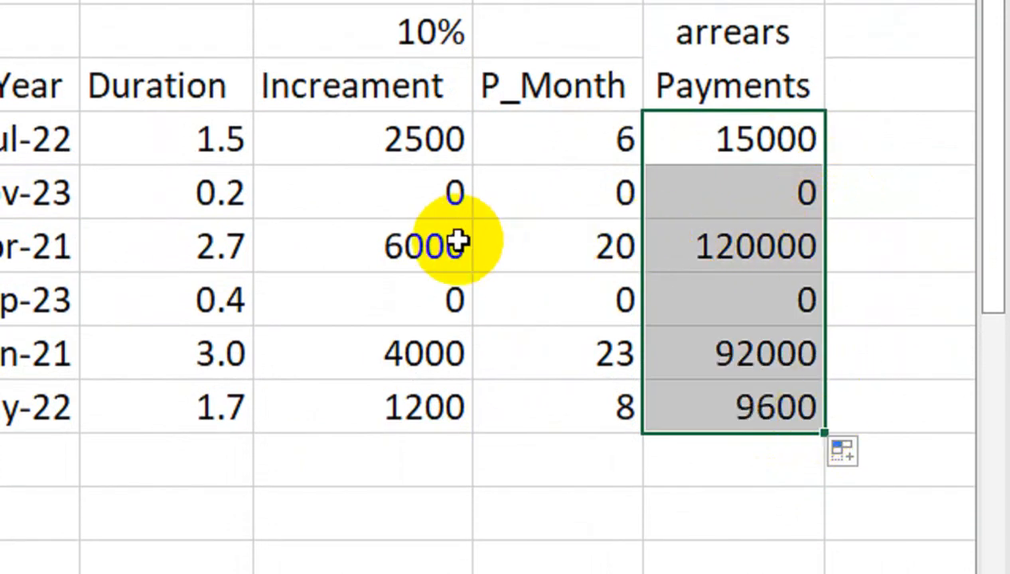
click(553, 278)
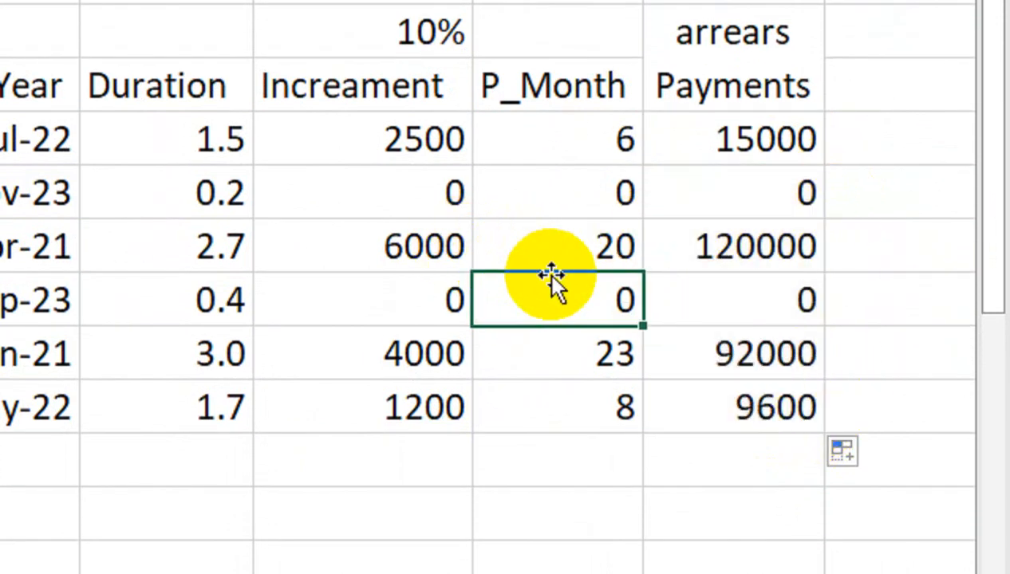
click(560, 140)
click(949, 33)
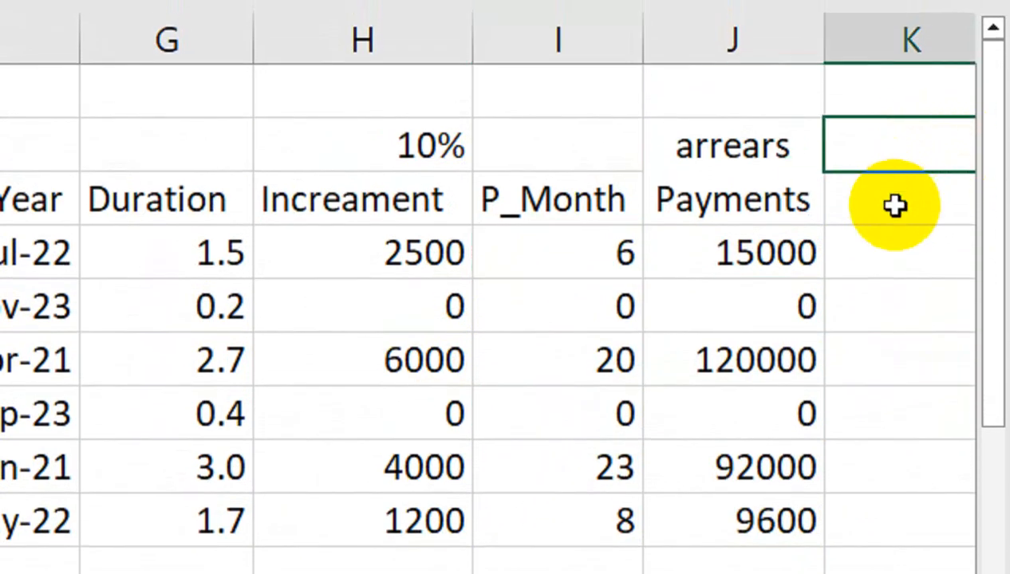
- Merge and center cells K2:K3 and enter the header "jan Salary" in the merged cell
click(946, 118)
key(shift+Left)
drag(758, 152, 743, 189)
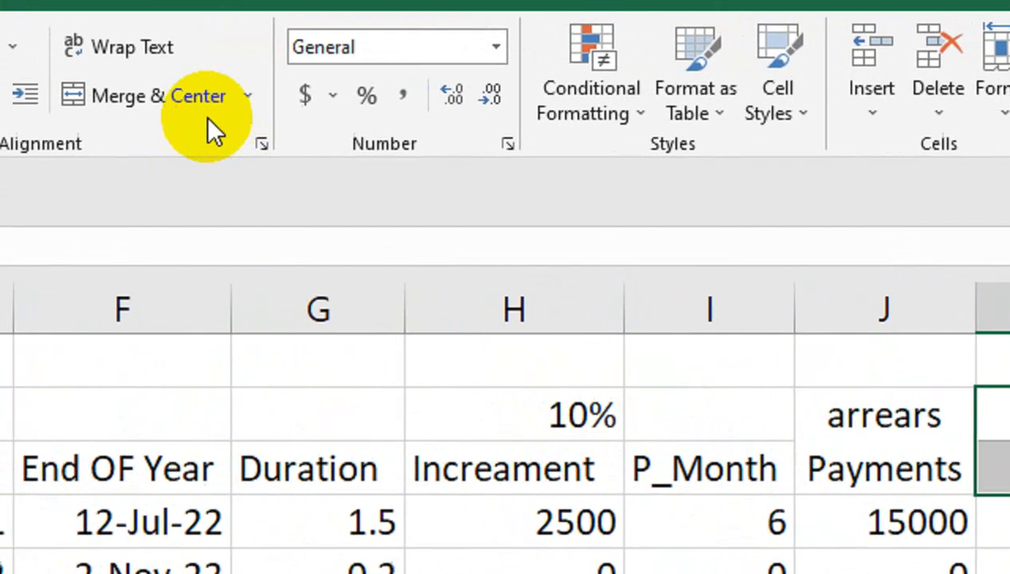
click(205, 116)
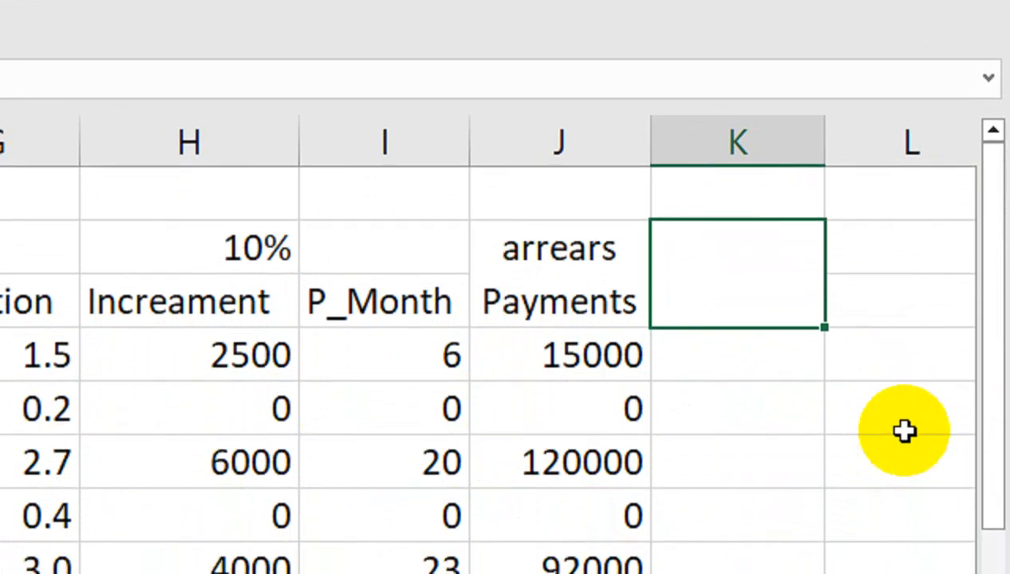
text(jan Saal)
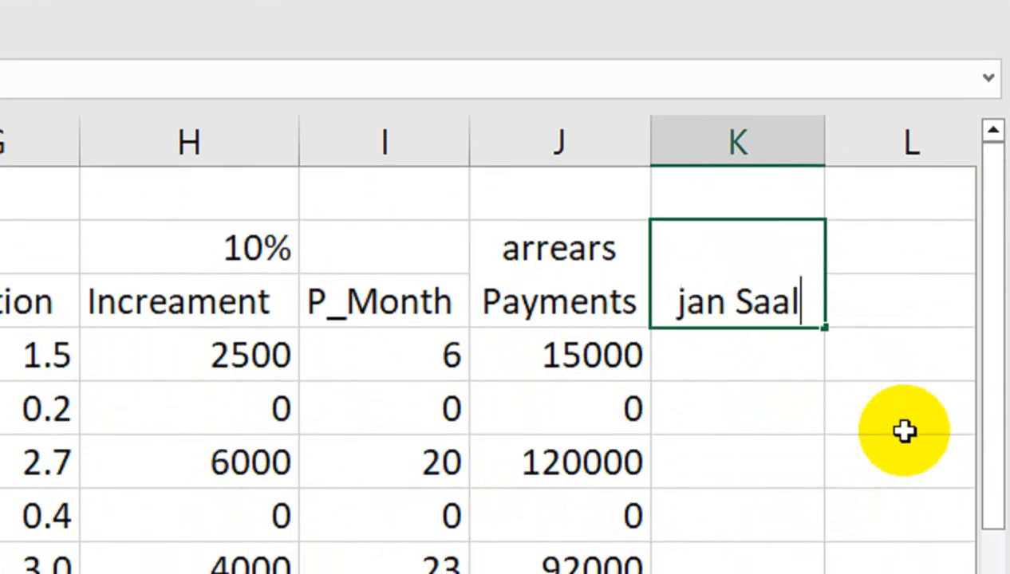
key(BackSpace)
key(BackSpace)
text(la)
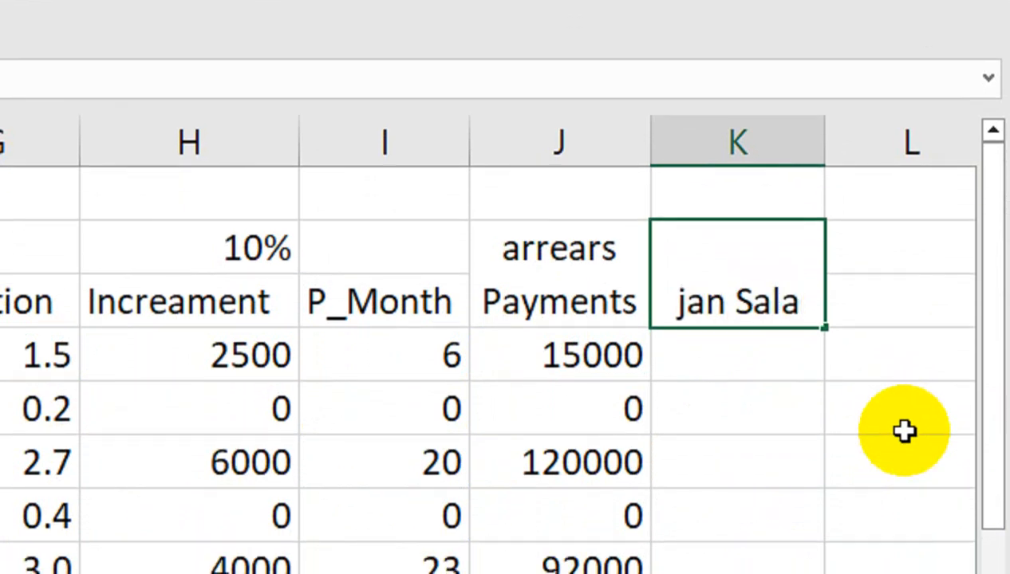
text(ry)
key(Return)
key(Up)
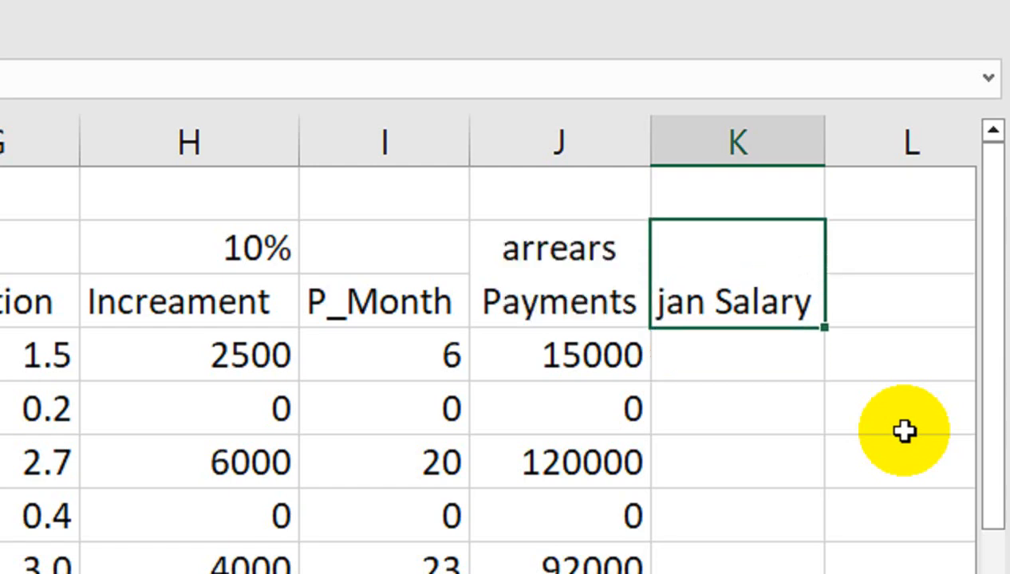
- Replace the header in the merged K2:K3 cell with "pay of Jan"
text(PS)
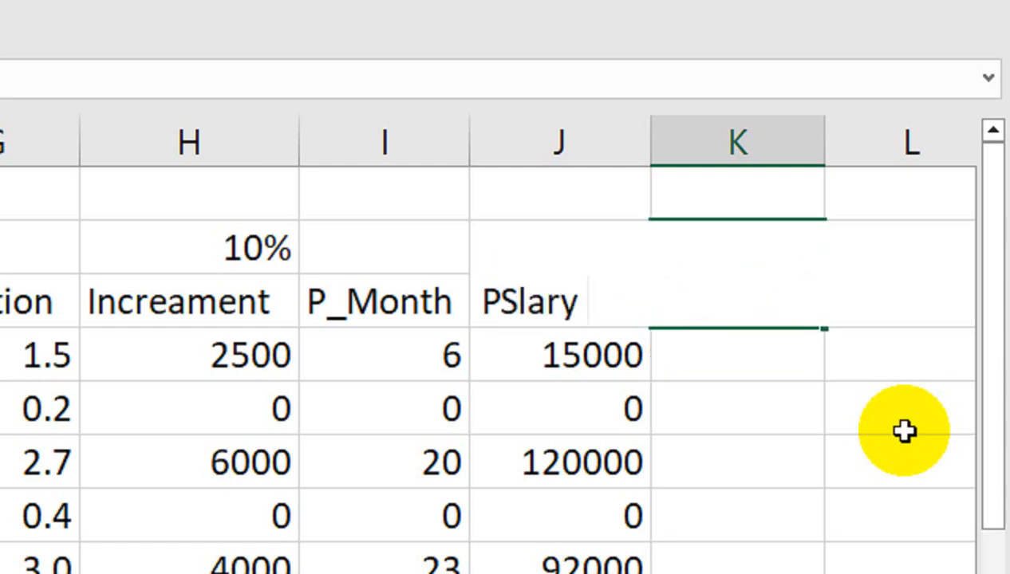
key(Return)
key(Up)
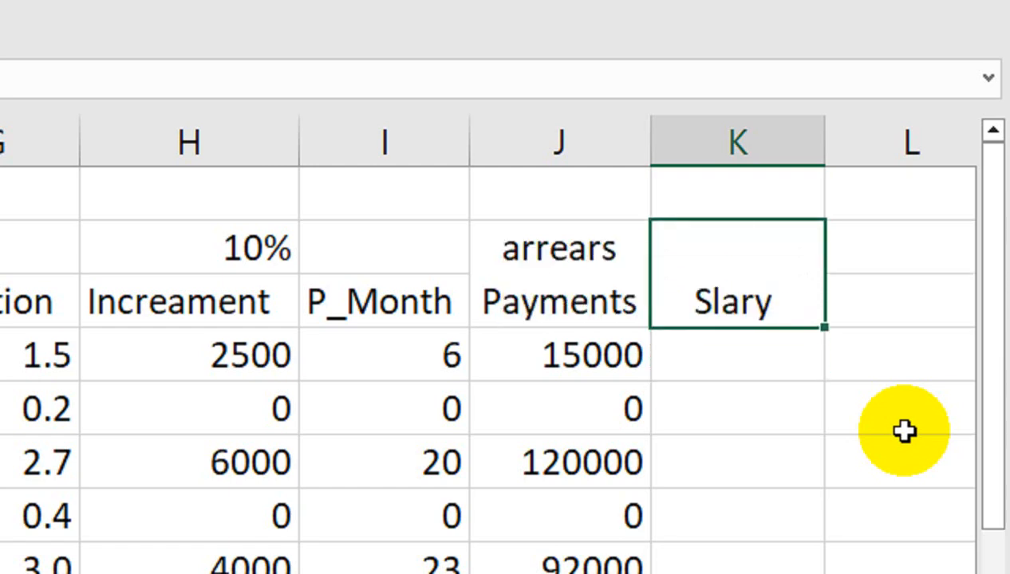
text(pay of)
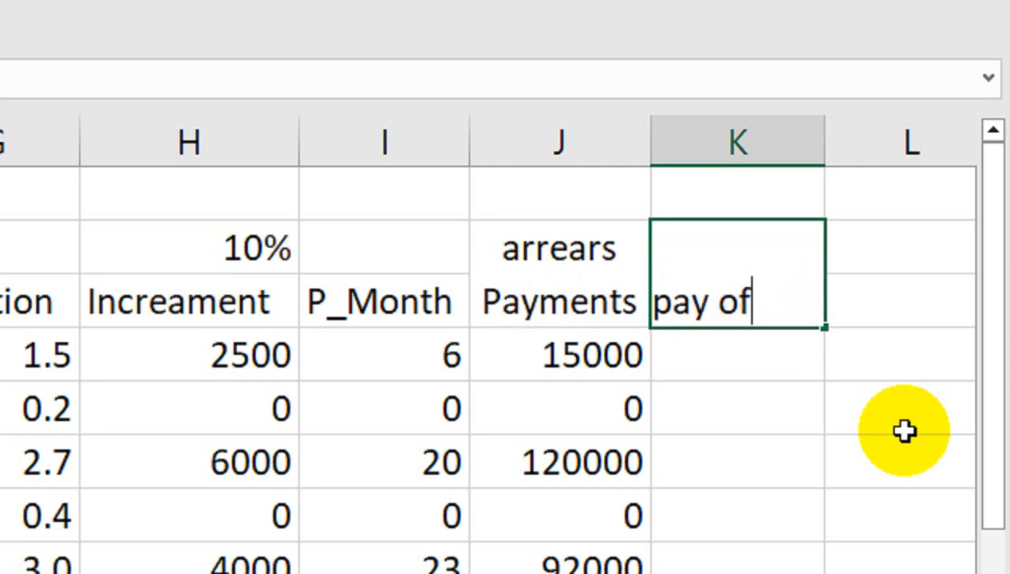
text( Jan)
key(Return)
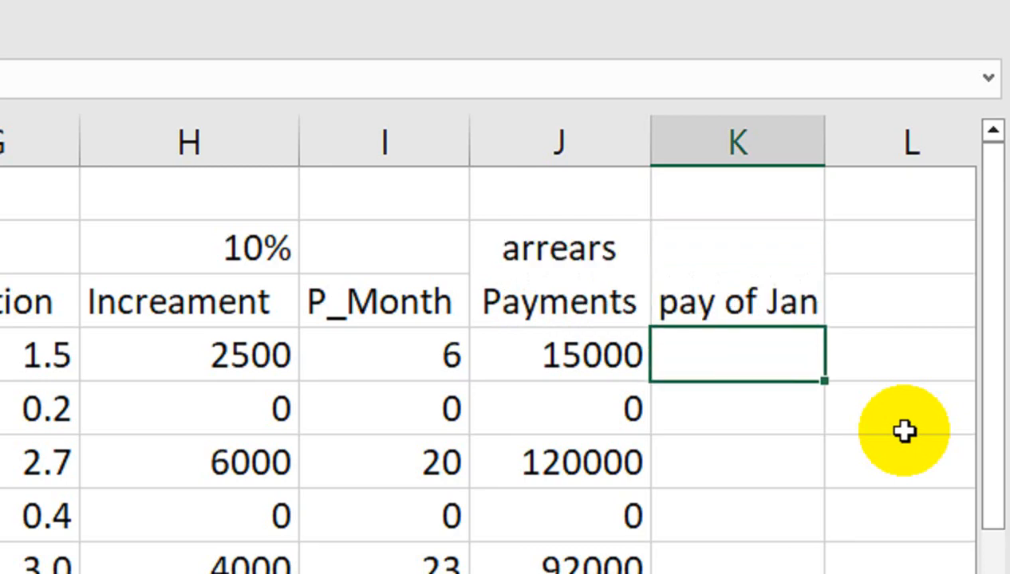
- Calculate the January pay in K4 by adding basic and arrears with the formula =D4+J4
text(=)
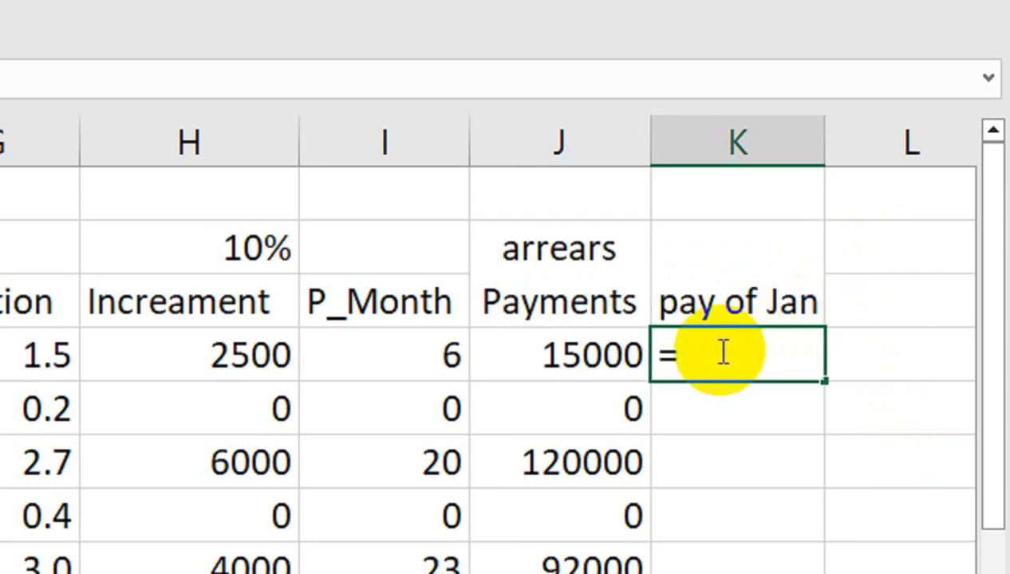
click(205, 354)
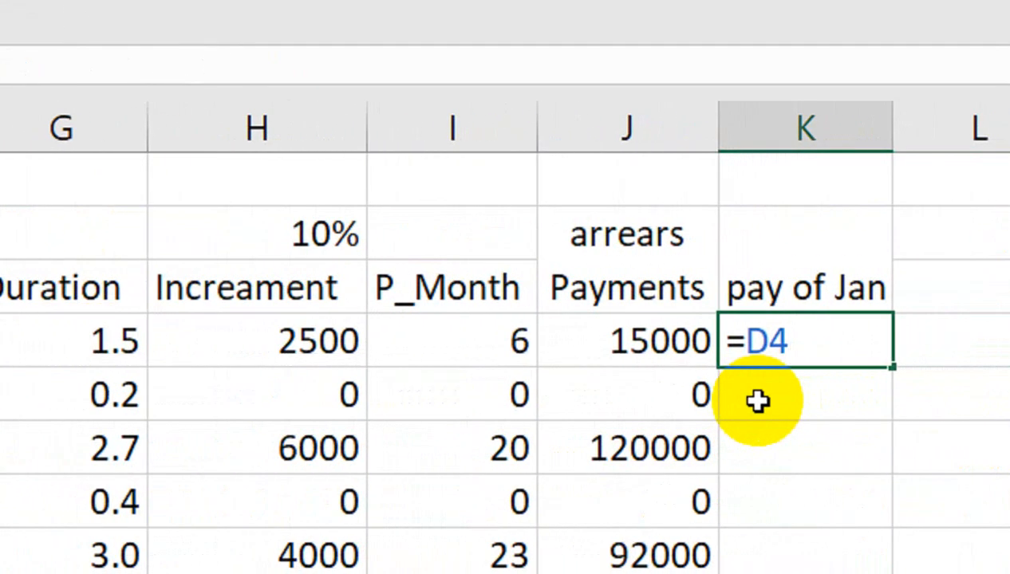
text(+)
click(604, 341)
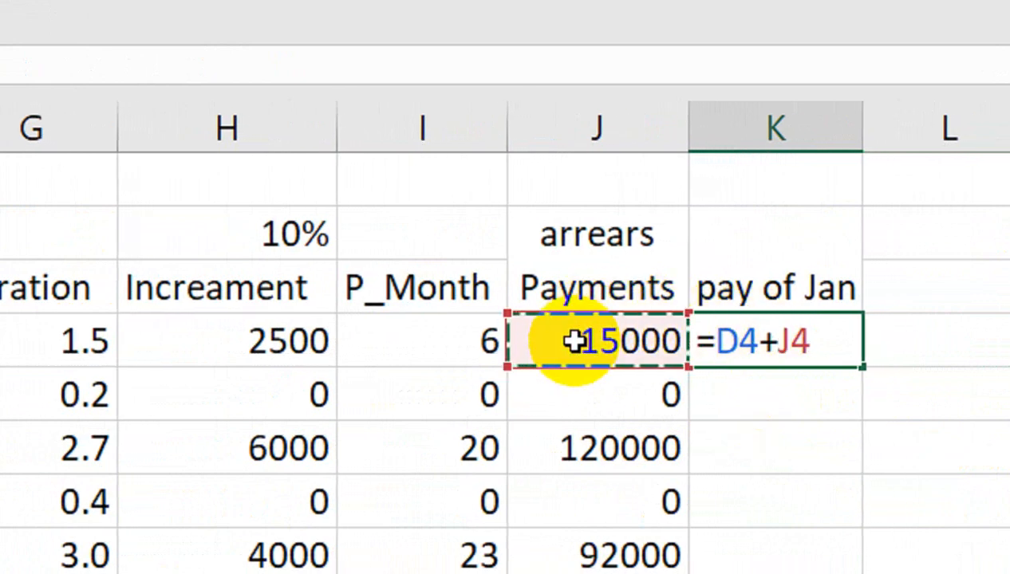
key(Return)
click(750, 339)
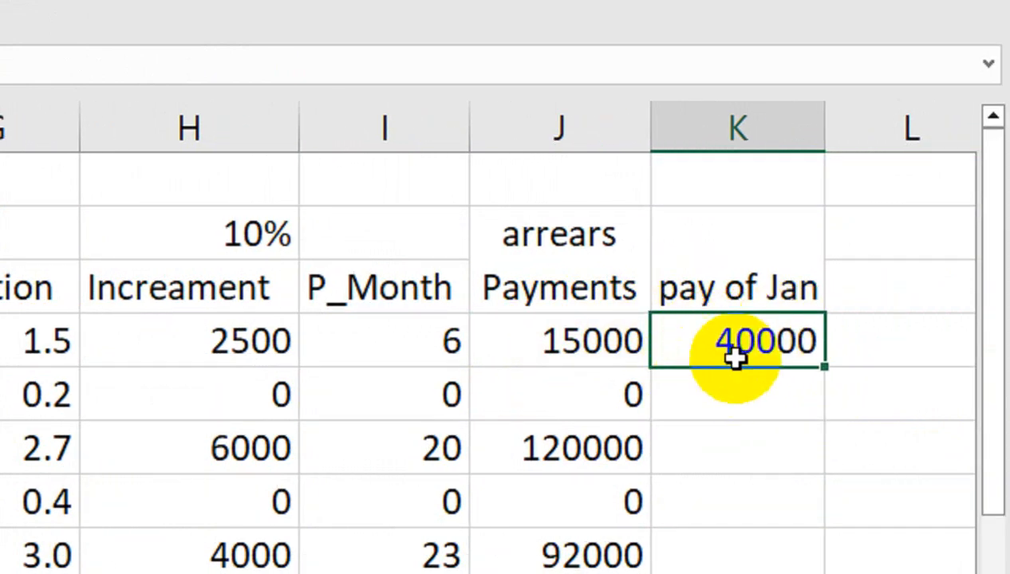
- Unmerge K2:K3, move the header "pay of Jan" down to K3, and enter 2023 above it in K2
drag(737, 275, 737, 210)
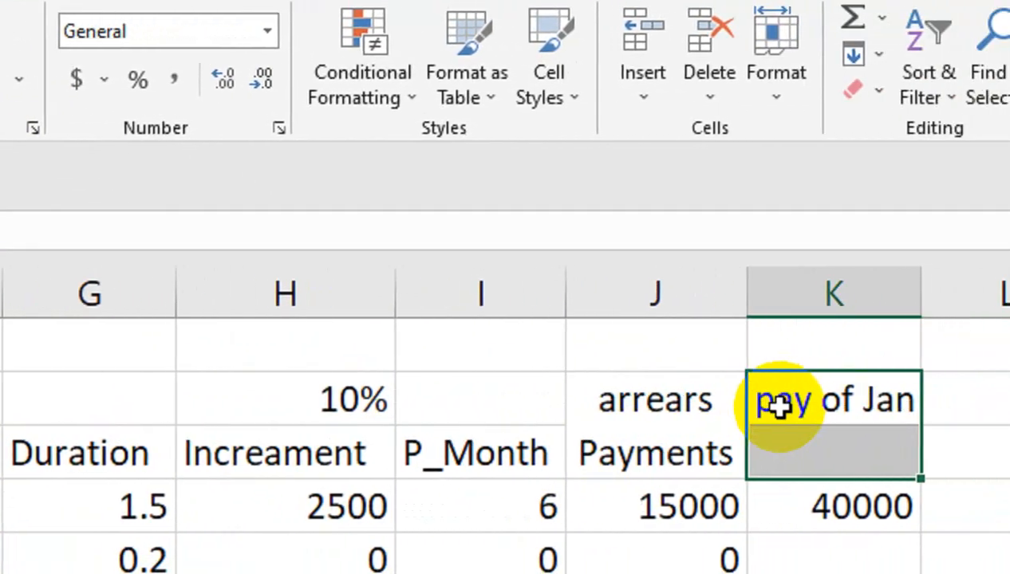
click(778, 408)
drag(759, 433, 758, 397)
click(757, 395)
text(2023)
key(Return)
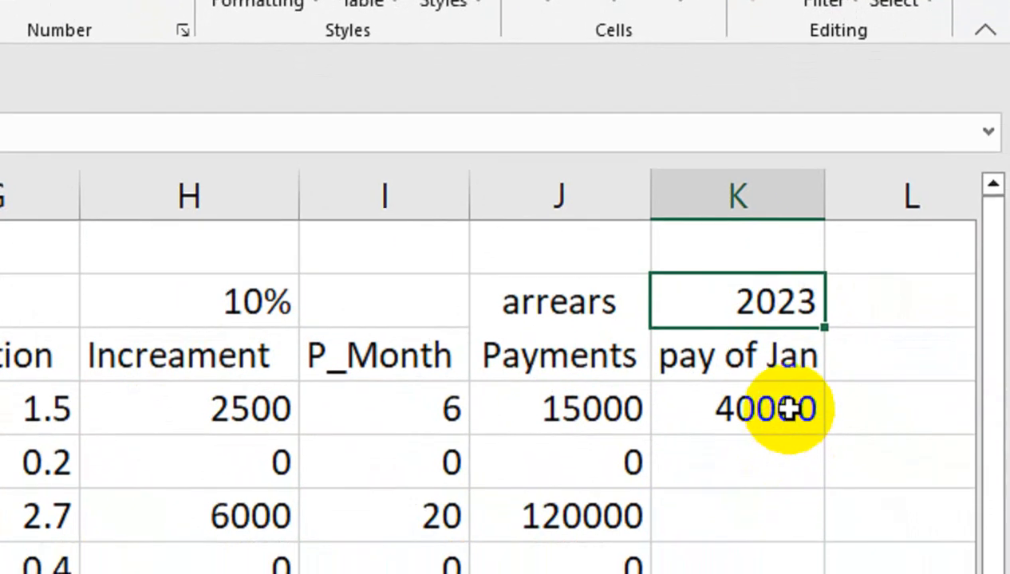
- Confirm the formula =D4+J4 in K4 and fill it down to K9
click(789, 487)
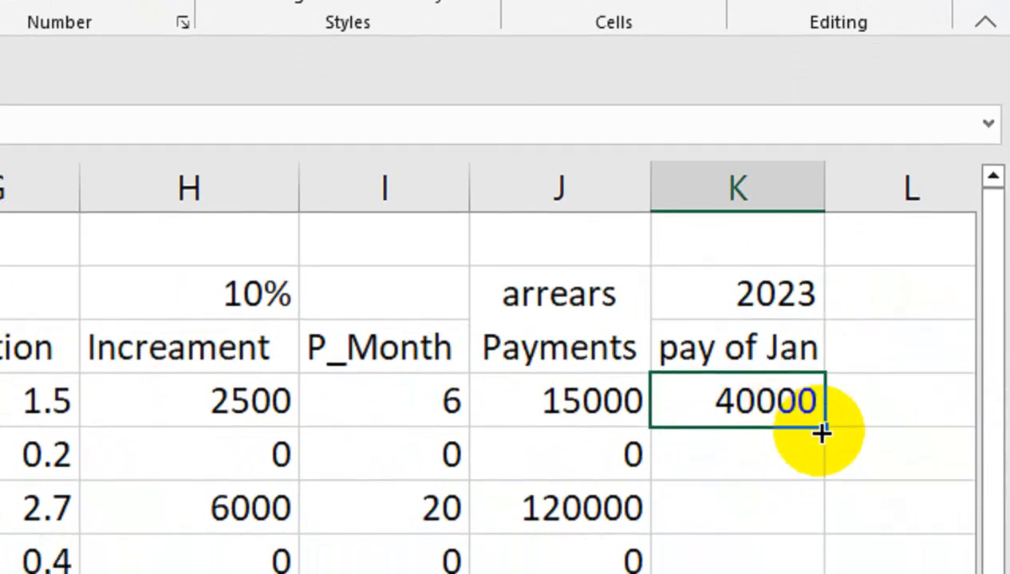
text(=D4+J4)
key(Return)
click(755, 401)
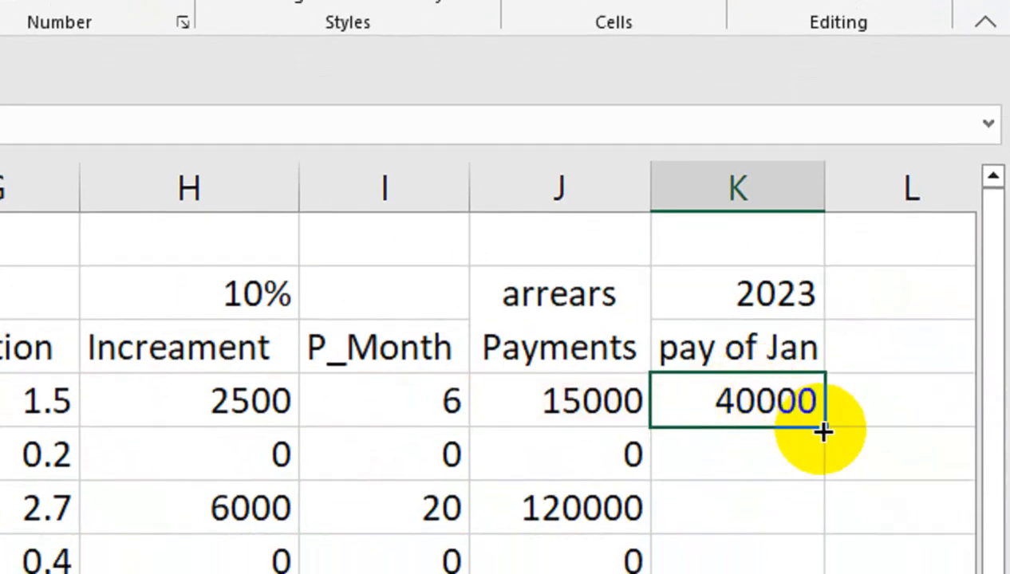
drag(823, 428, 818, 573)
drag(817, 471, 819, 534)
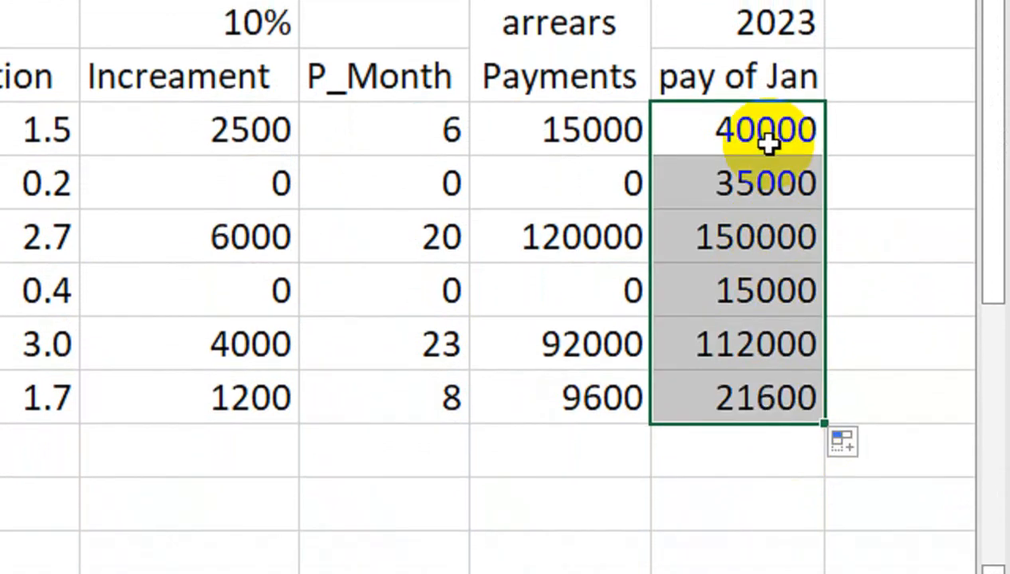
- Enter the header "New Basic" in L3
click(878, 151)
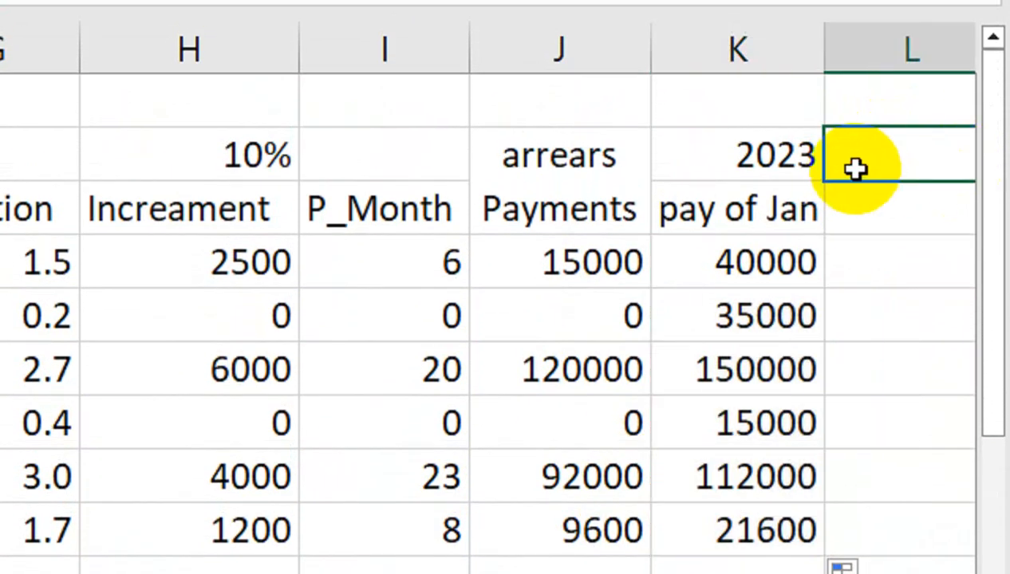
click(923, 205)
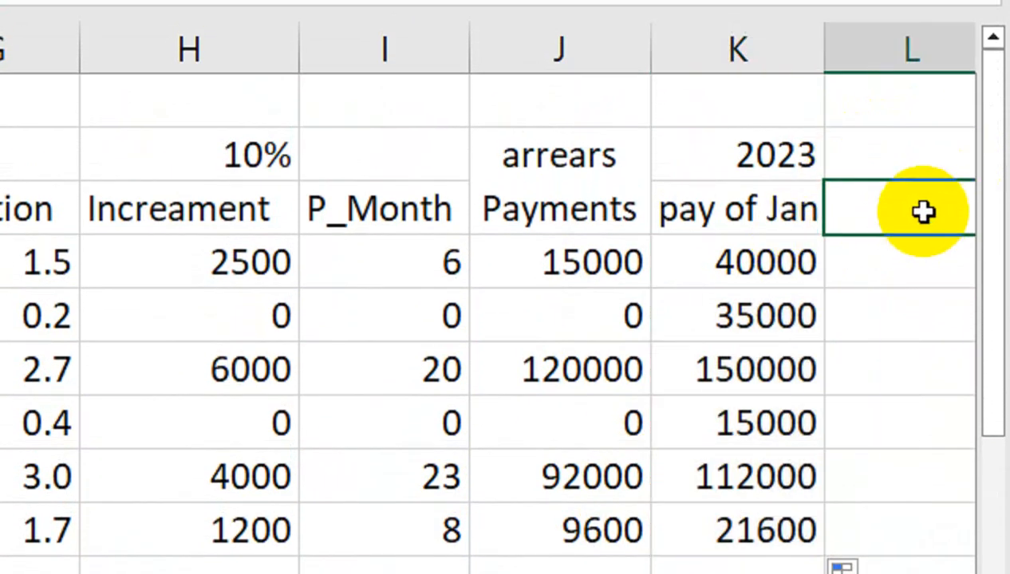
text(New Basi)
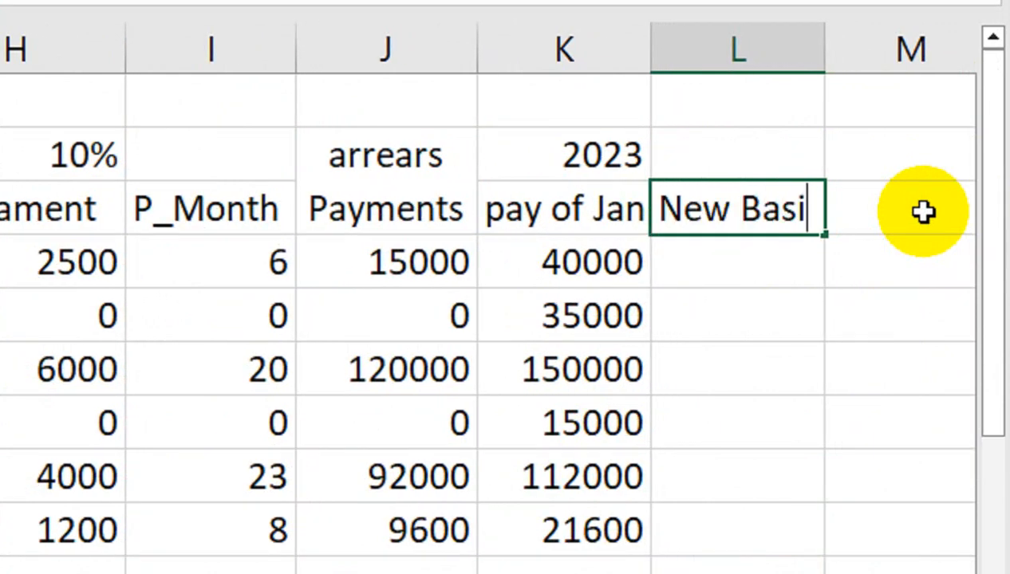
key(Return)
key(Up)
key(Return)
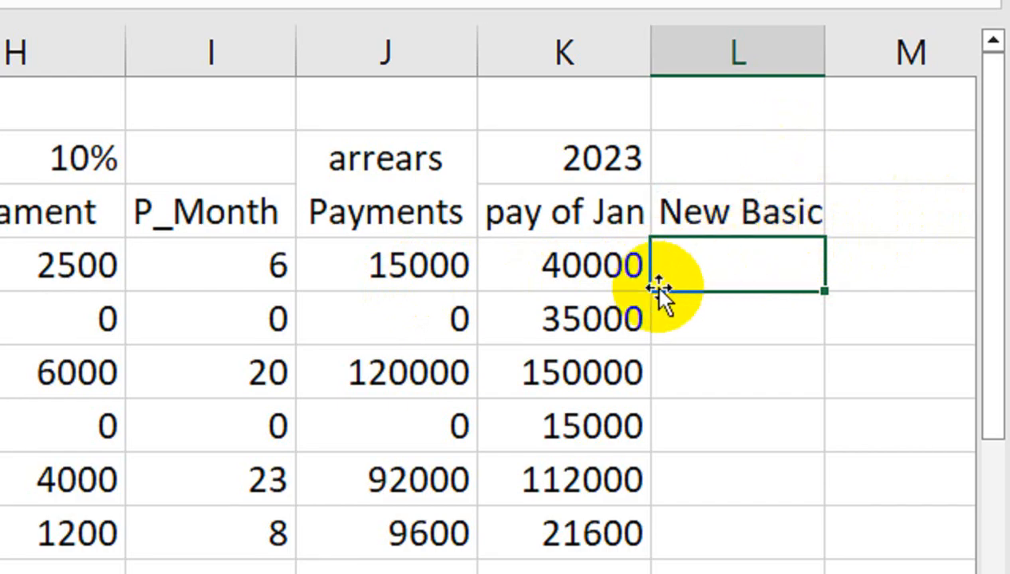
- Calculate the new basic in L4 by adding basic and increment with the formula =D4+H4
text(=)
click(142, 267)
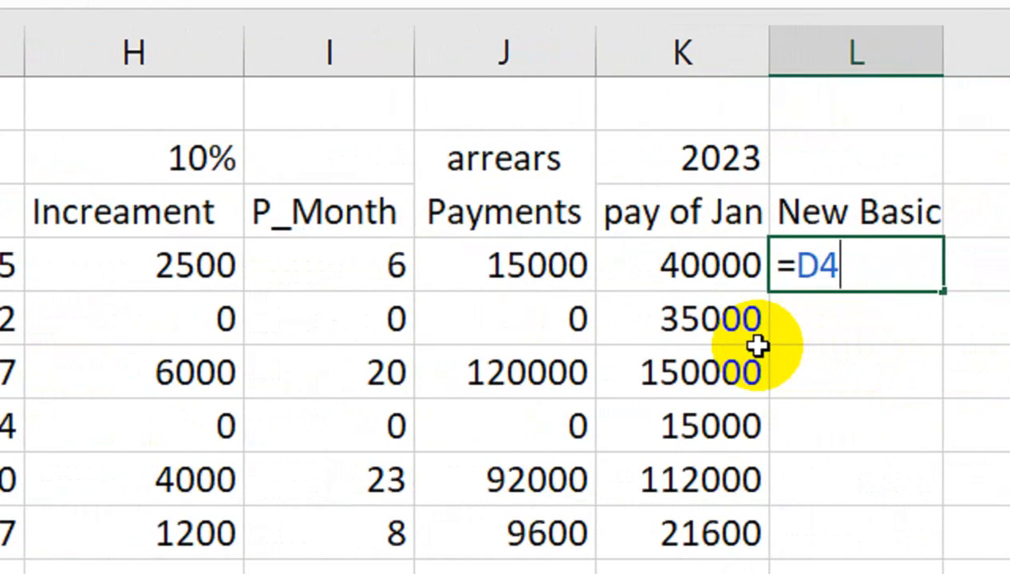
text(+)
click(195, 266)
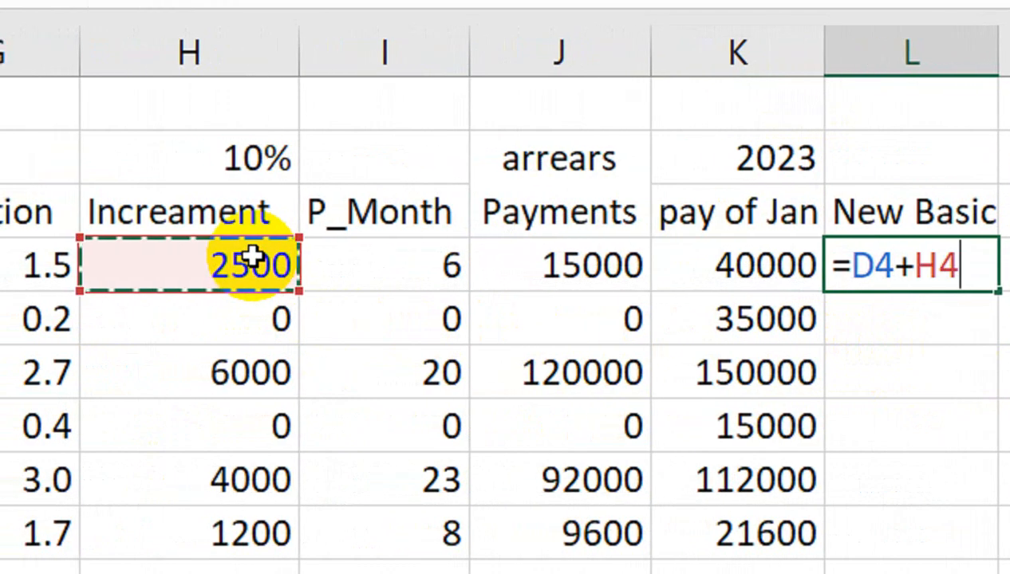
key(Return)
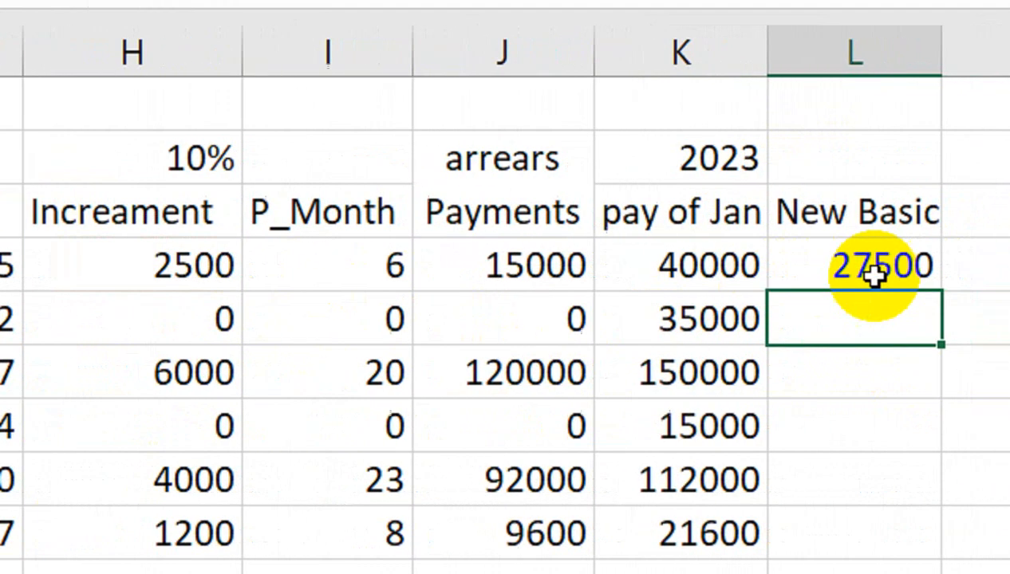
- Fill the L4 formula down to L9 and slightly widen column L
click(875, 273)
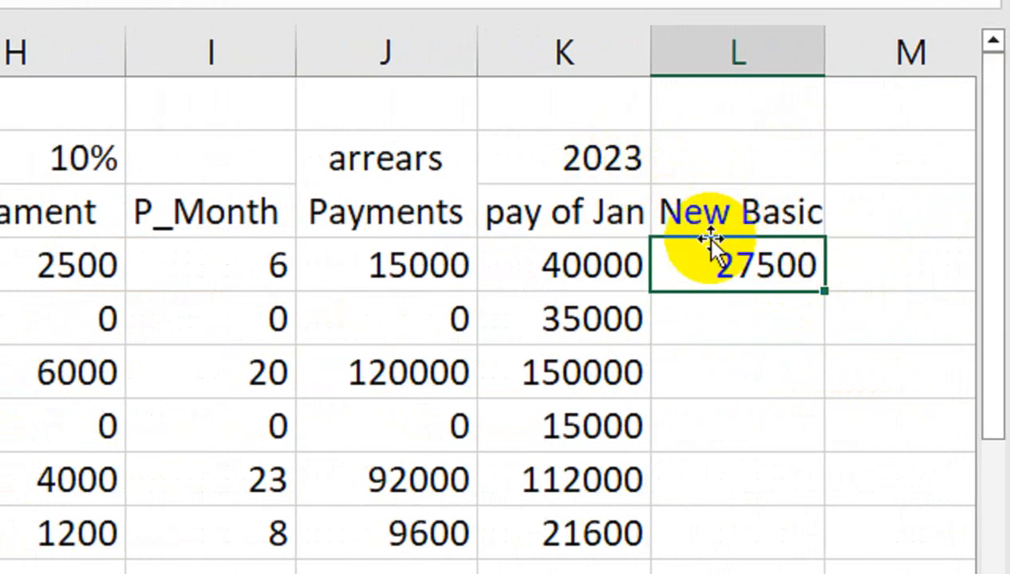
drag(825, 292, 829, 565)
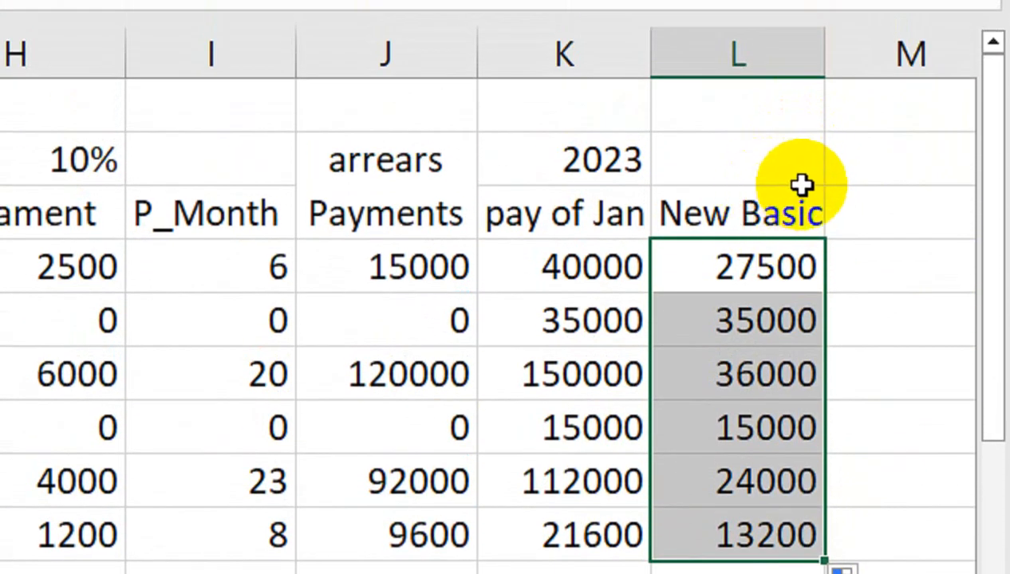
drag(825, 61, 841, 60)
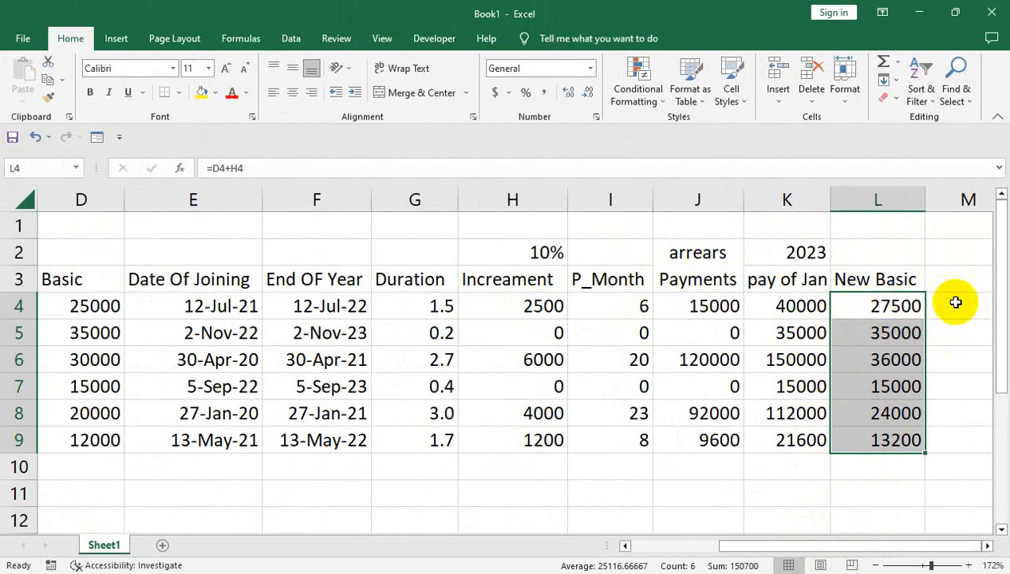
- Enter 2024 in M2, above the next column's header cell
click(986, 421)
scroll(957, 398, right, 2)
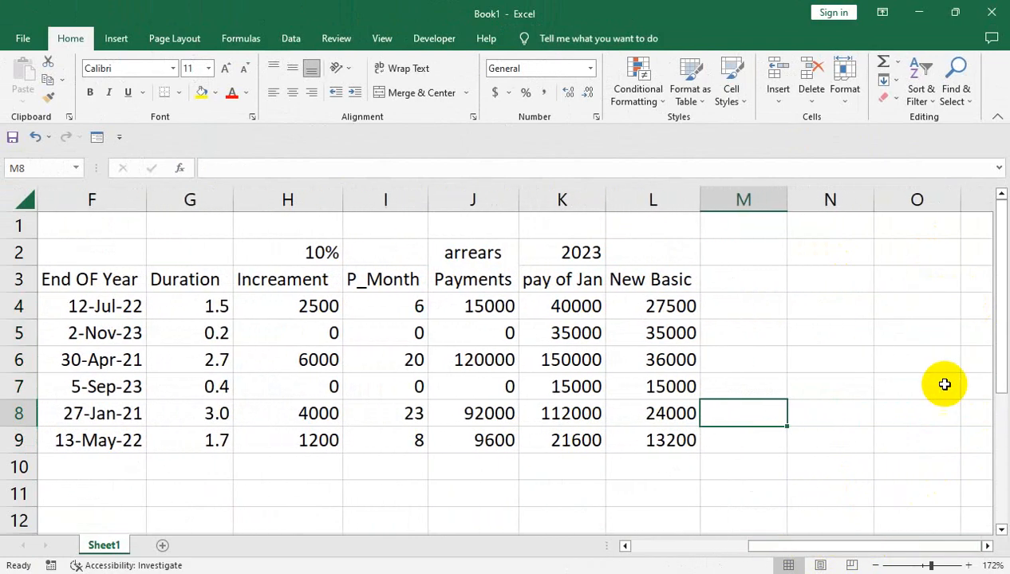
click(731, 272)
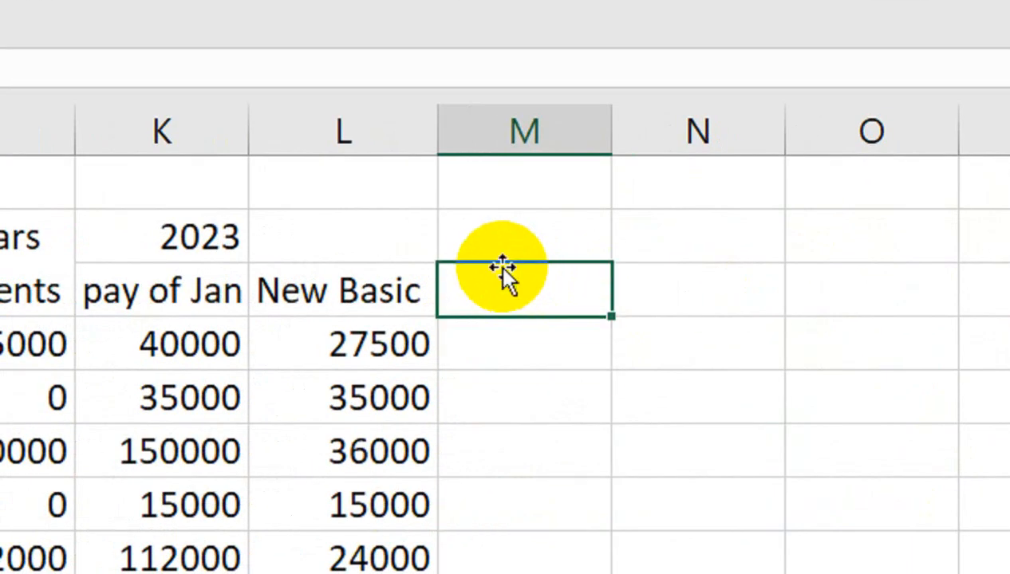
click(505, 221)
text(202)
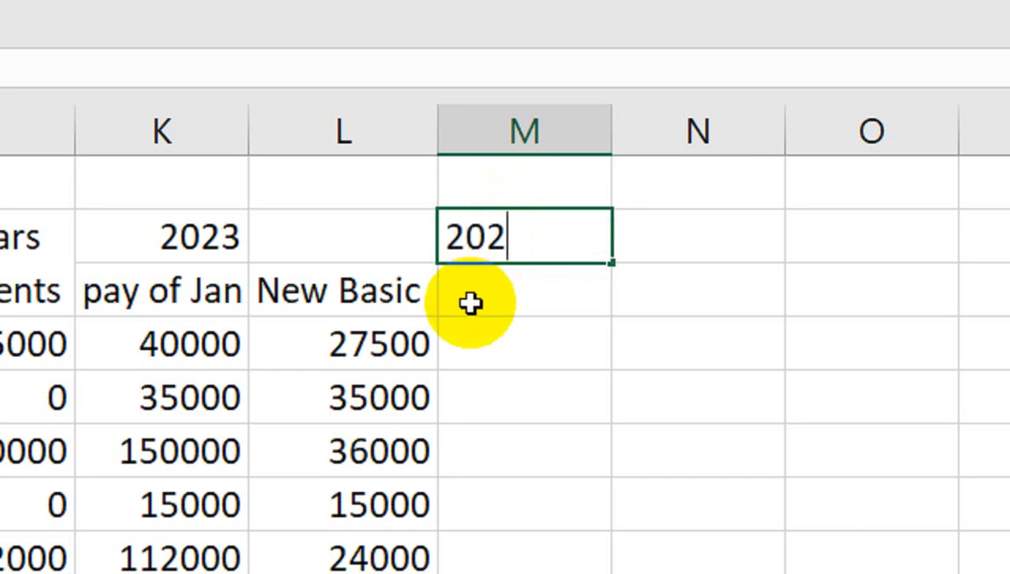
text(4)
key(Return)
key(Up)
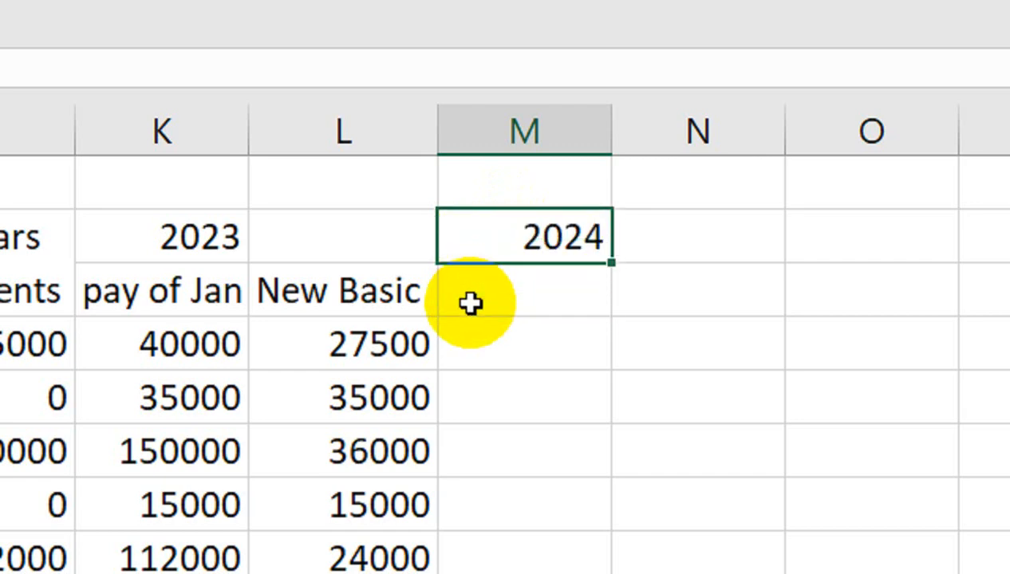
- Enter the increment rate 10% in M3, under the 2024 heading
click(470, 303)
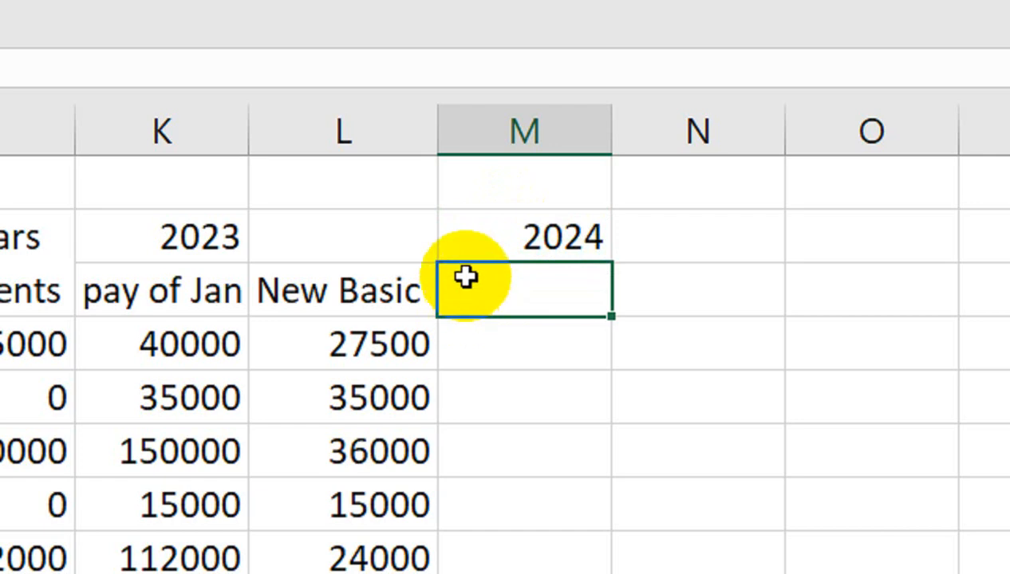
click(527, 236)
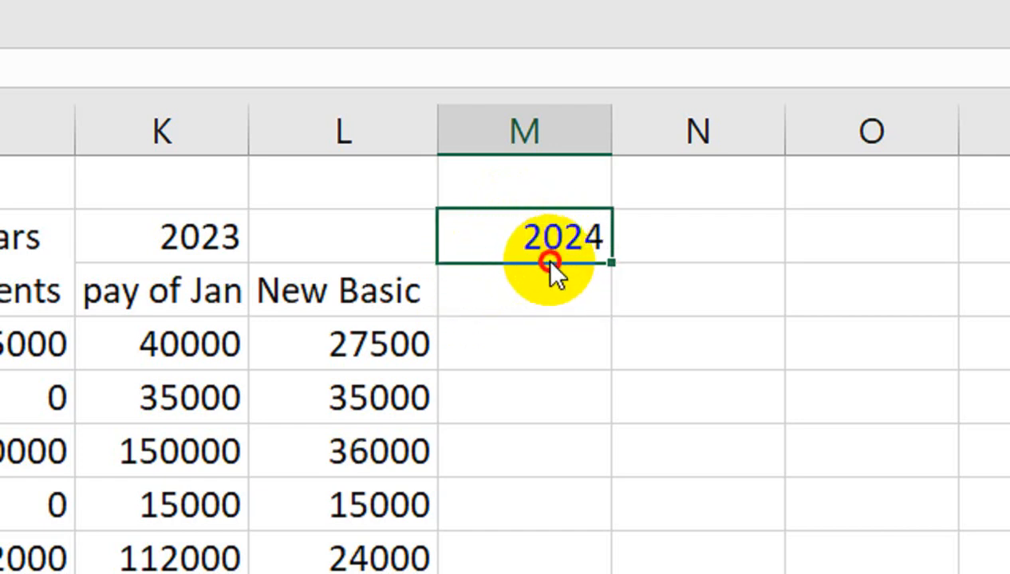
click(524, 295)
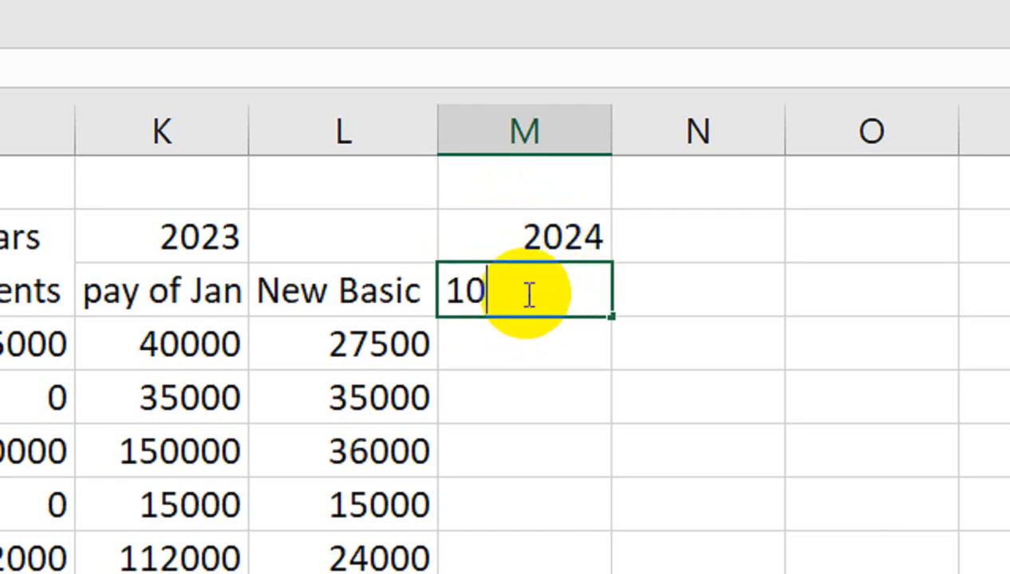
key(Return)
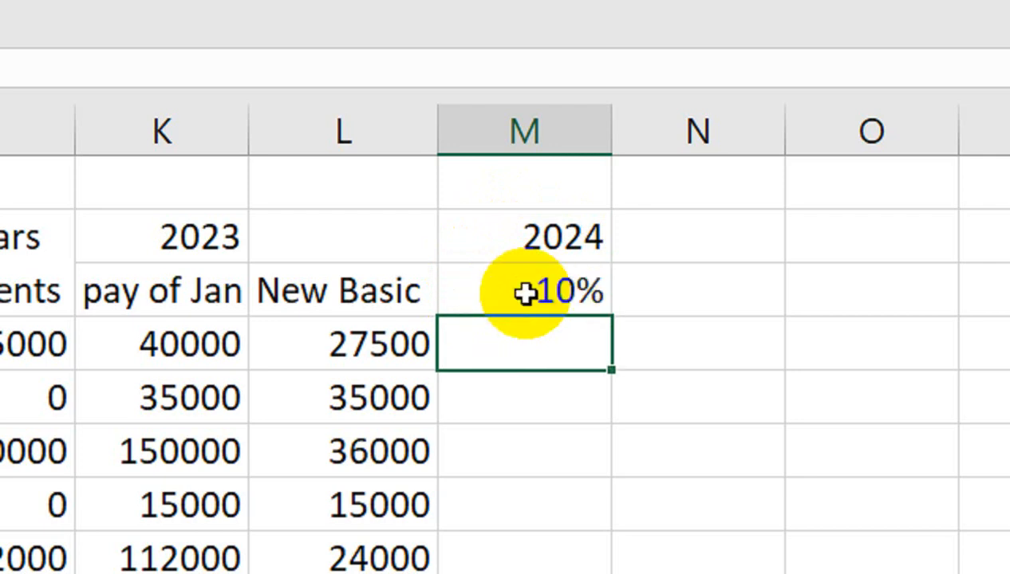
- Calculate the 2024 basic in M4 with =L4*10%+L4 and fill the formula down to M9
text(=)
key(Left)
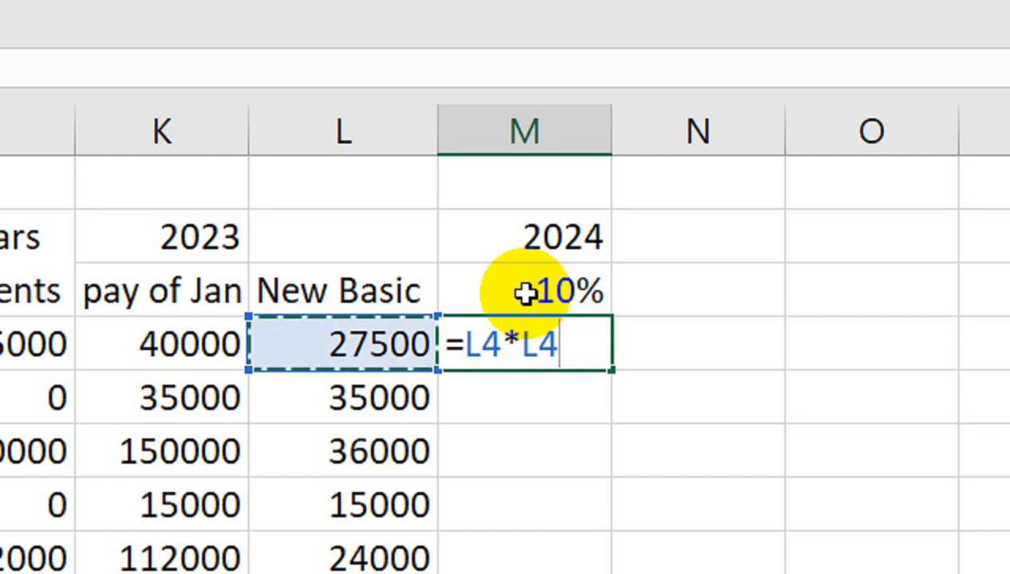
key(BackSpace)
key(BackSpace)
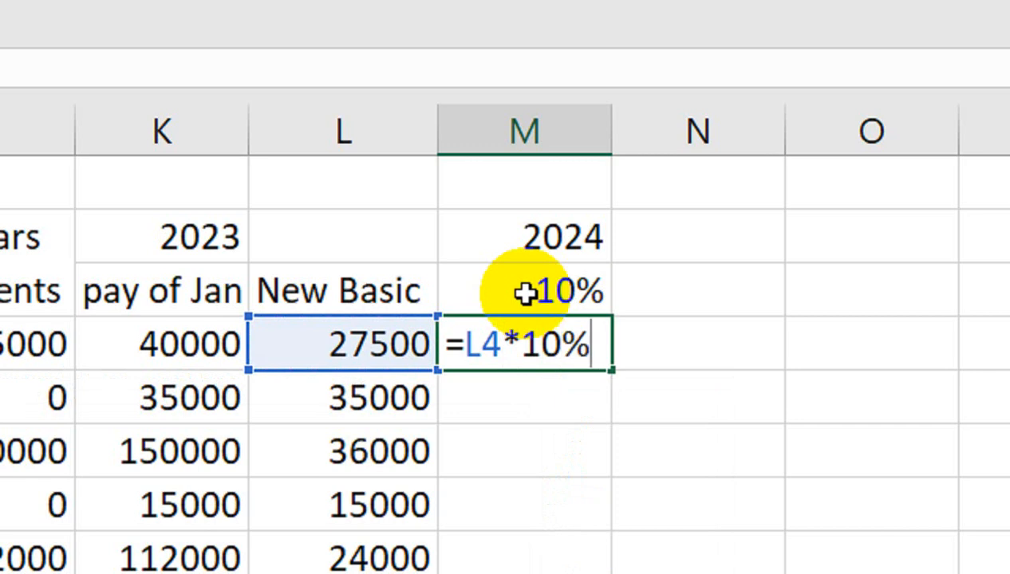
key(Left)
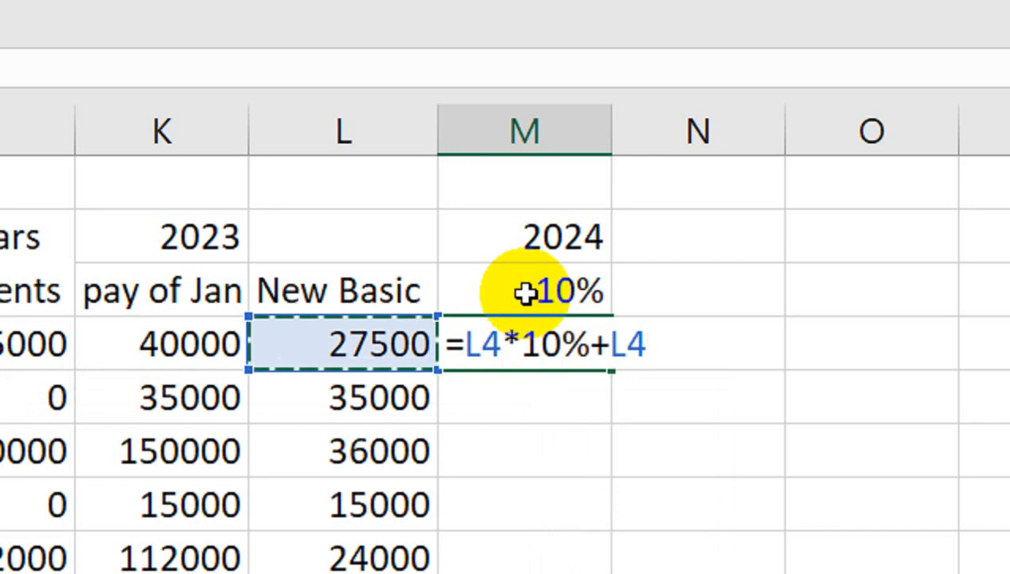
key(Return)
click(542, 354)
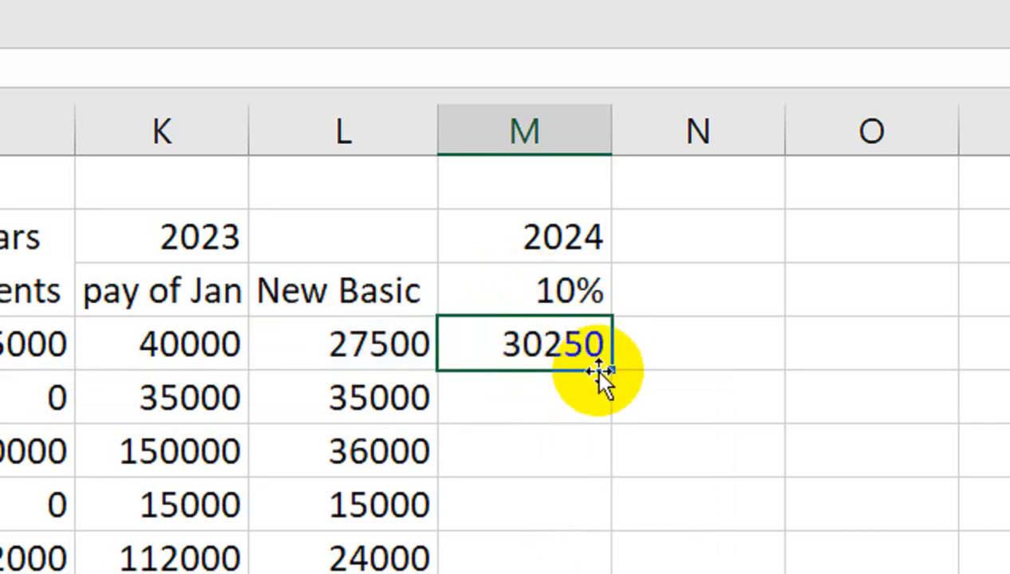
drag(600, 372, 603, 573)
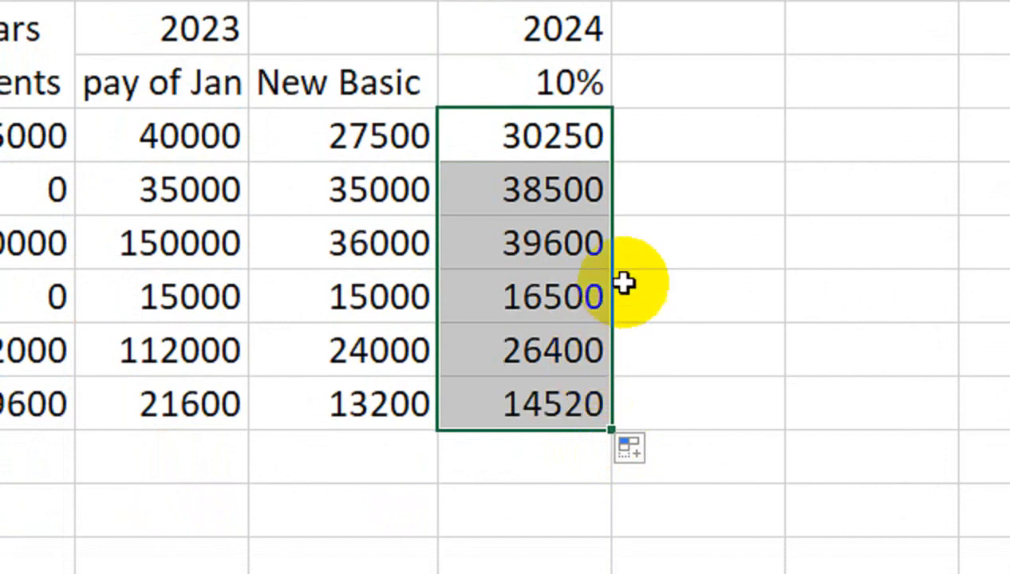
- Enter the year 2025 in N2, beside the 2024 heading
click(634, 38)
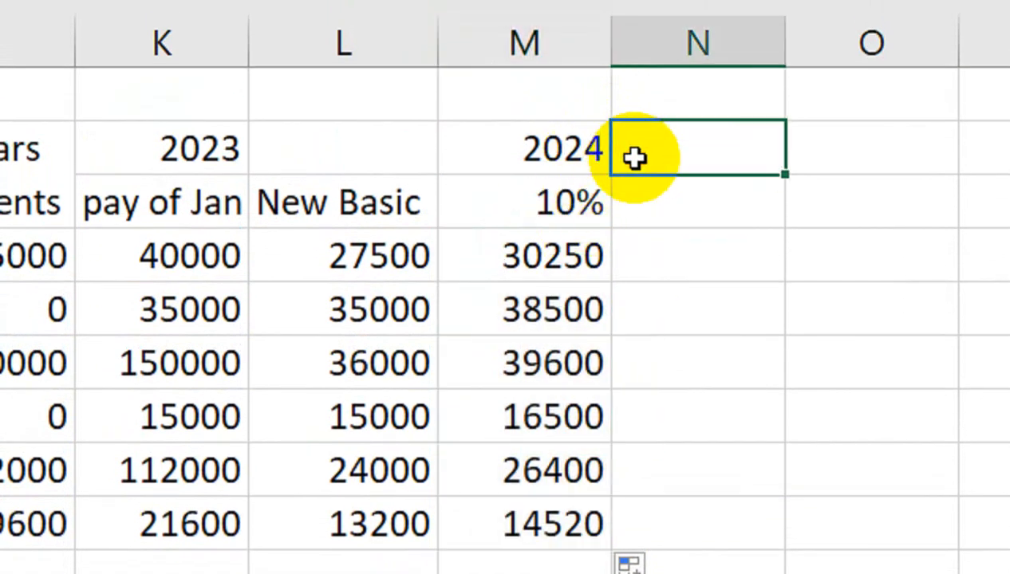
text(205)
key(Return)
click(636, 156)
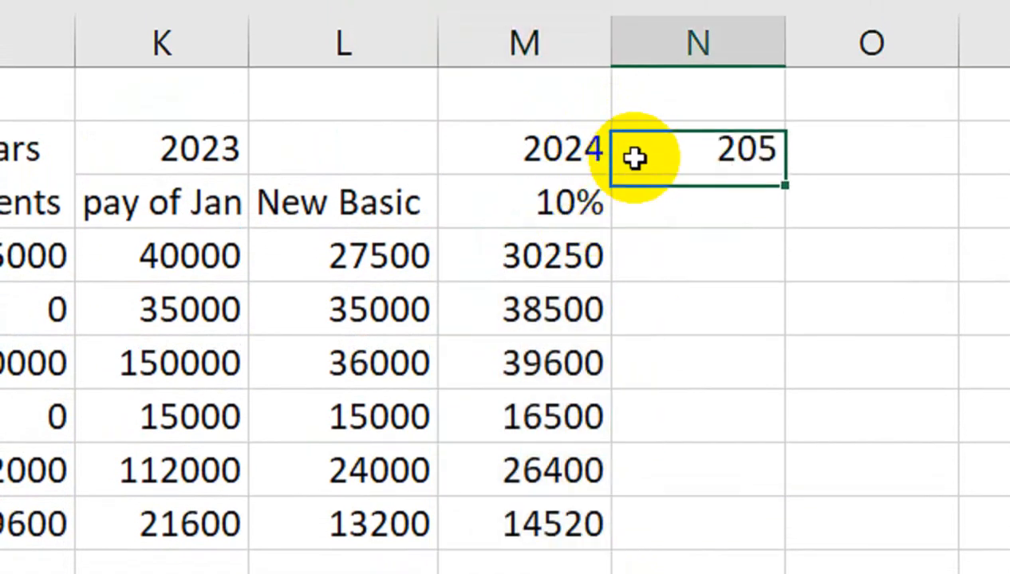
text(2025)
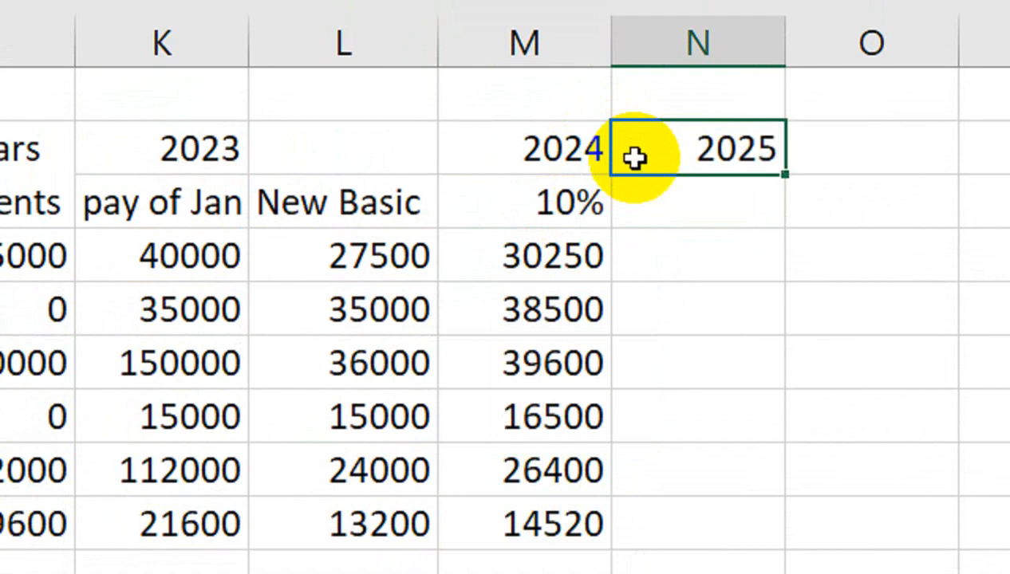
key(Return)
- Enter 10 in N3, under the 2025 heading
key(Down)
key(Left)
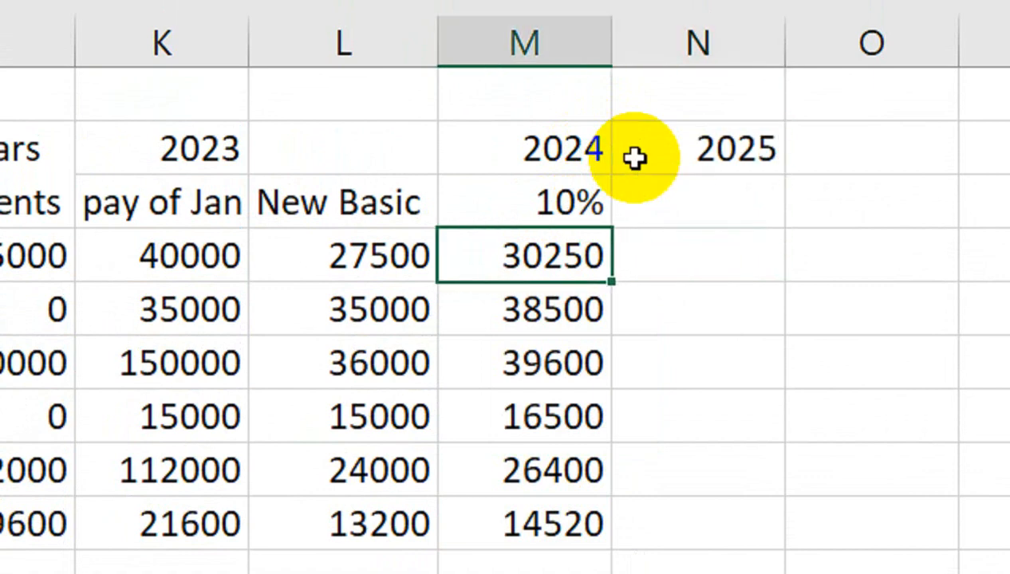
key(Right)
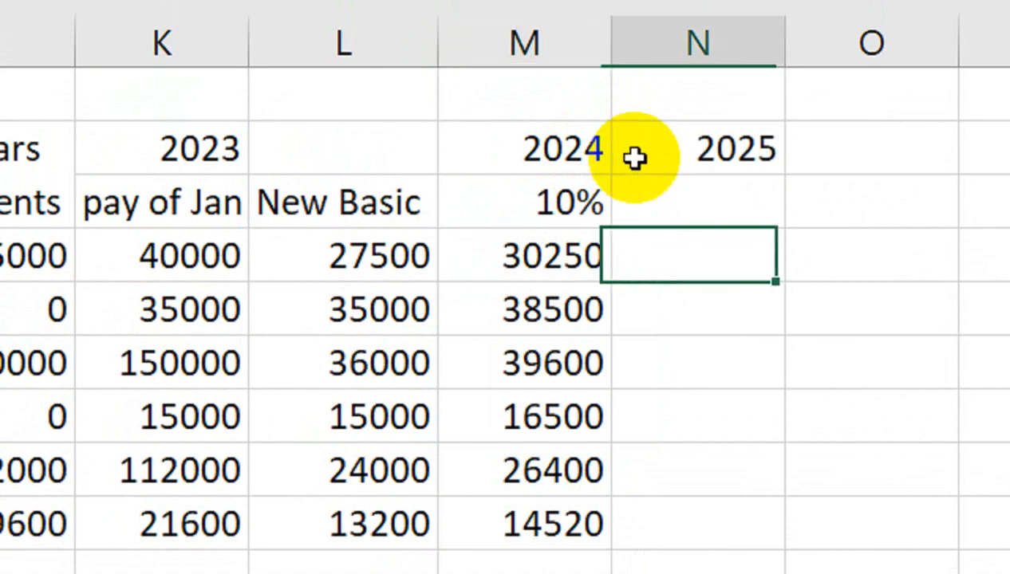
key(Up)
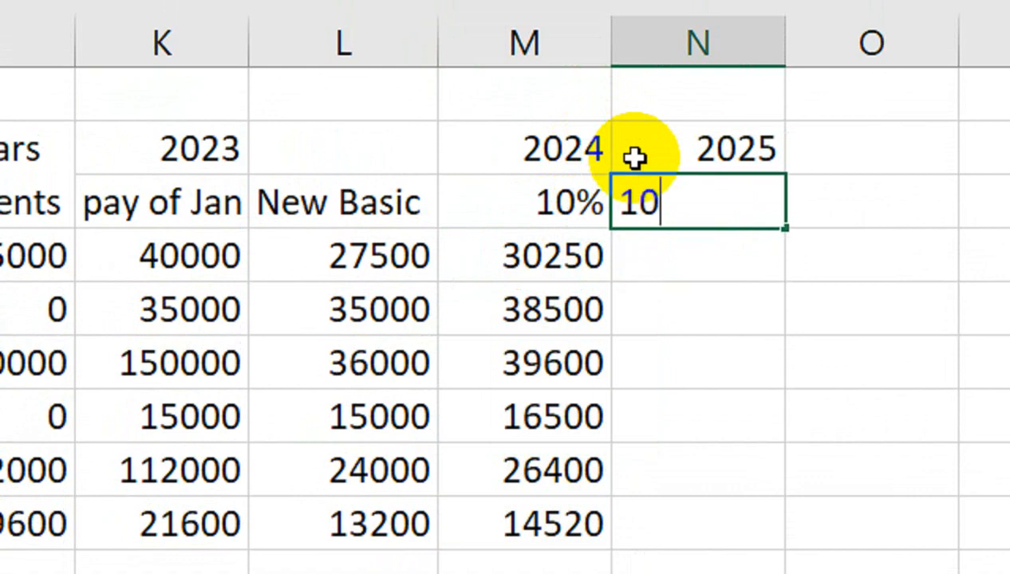
key(Return)
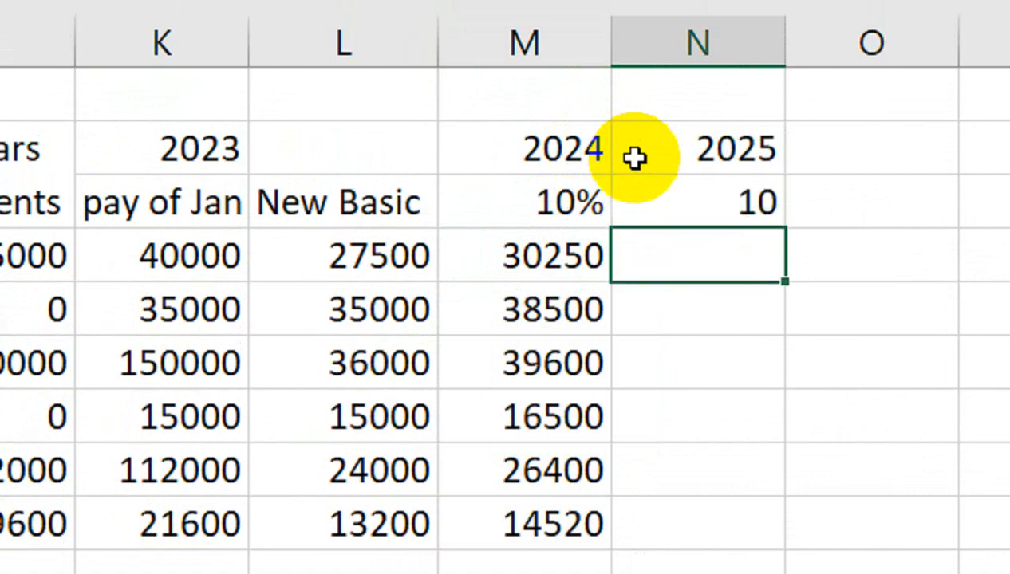
- Calculate the increment on the new basic in O4 with =L4*10% as a check
key(Left)
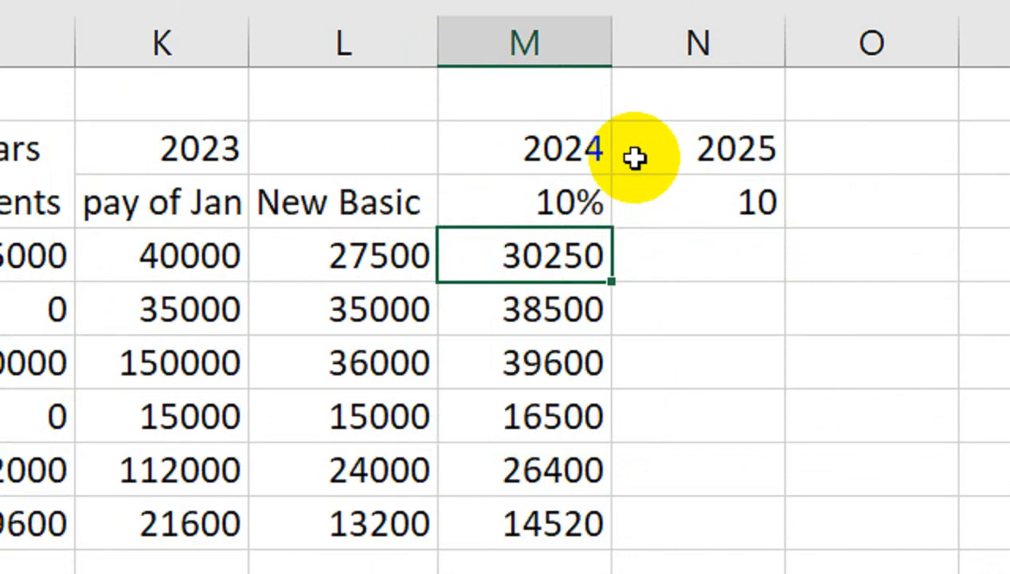
key(Right)
key(Right)
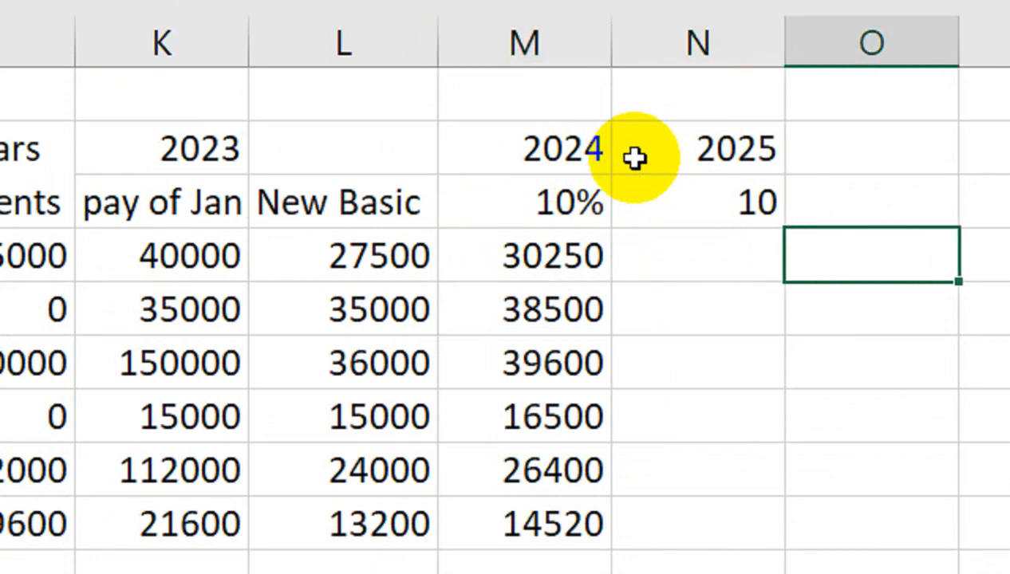
text(=)
key(Left)
key(Left)
key(Left)
text(*)
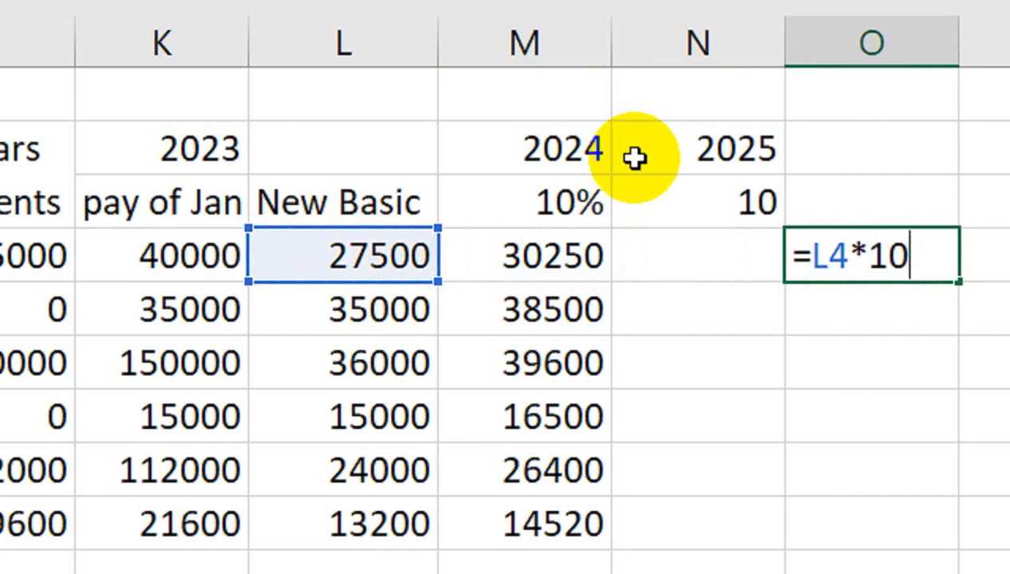
key(Return)
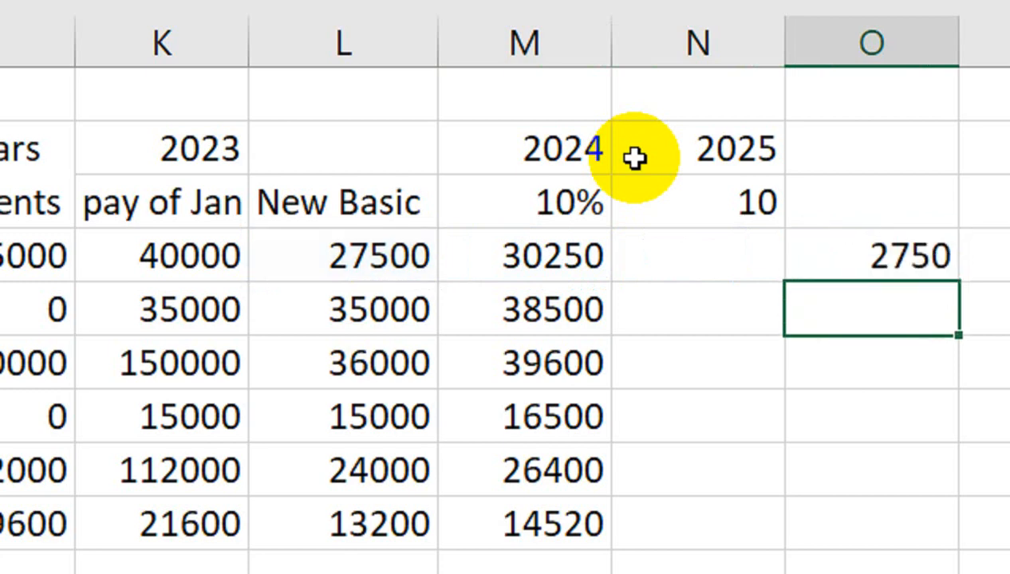
- Add the new basic and the check increment in O5 with the formula =L4+O4
text(=)
key(Up)
key(Left)
key(Left)
key(Left)
text(+)
key(Up)
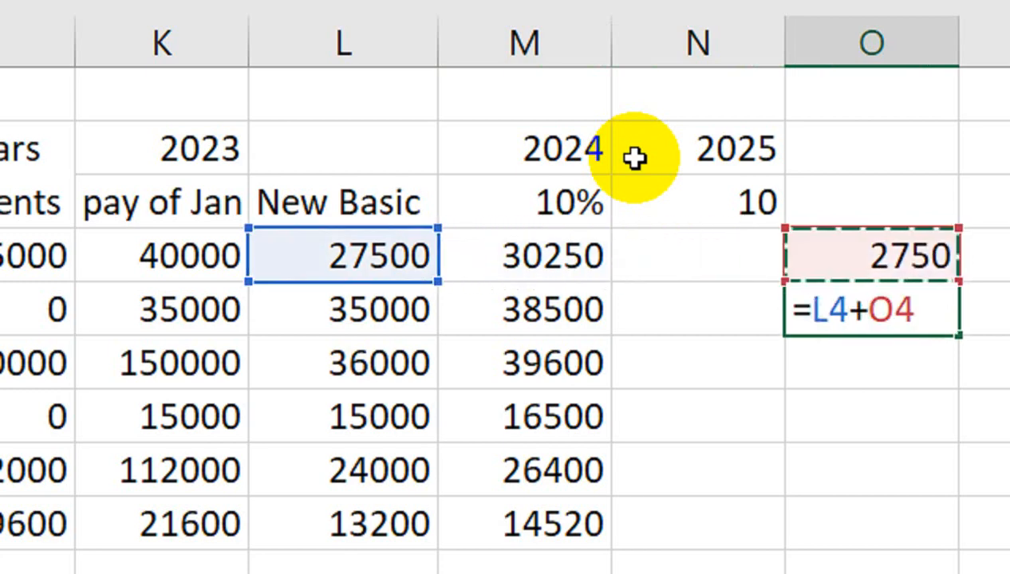
key(Return)
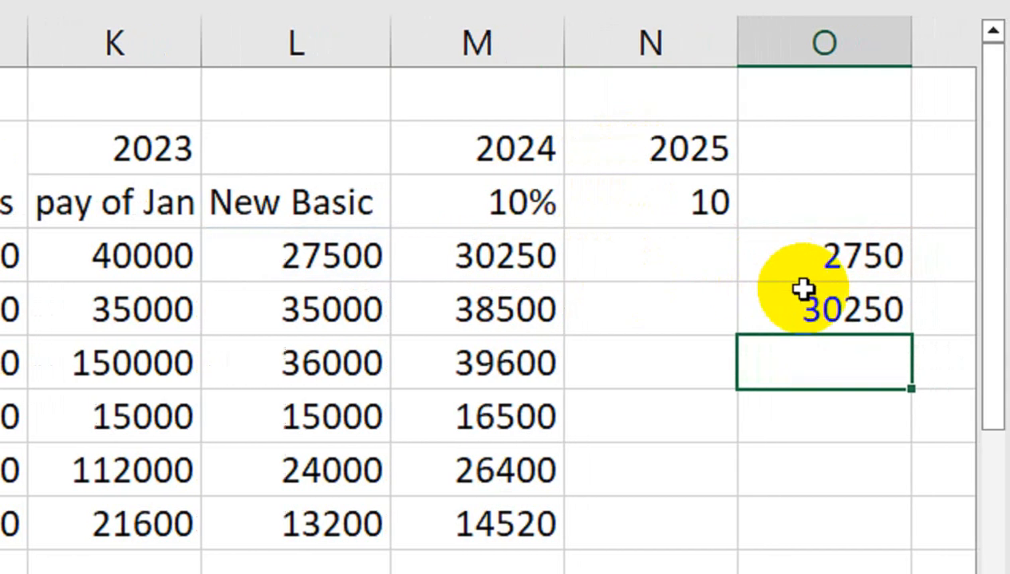
- Clear the check calculations from O5 and O4
click(758, 313)
key(Delete)
click(822, 252)
click(560, 263)
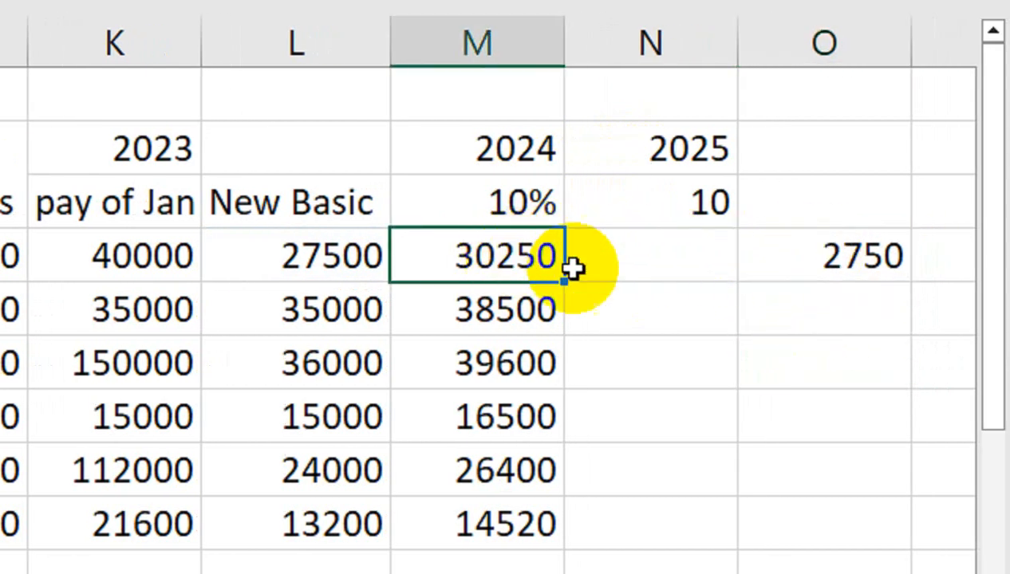
click(789, 263)
key(Delete)
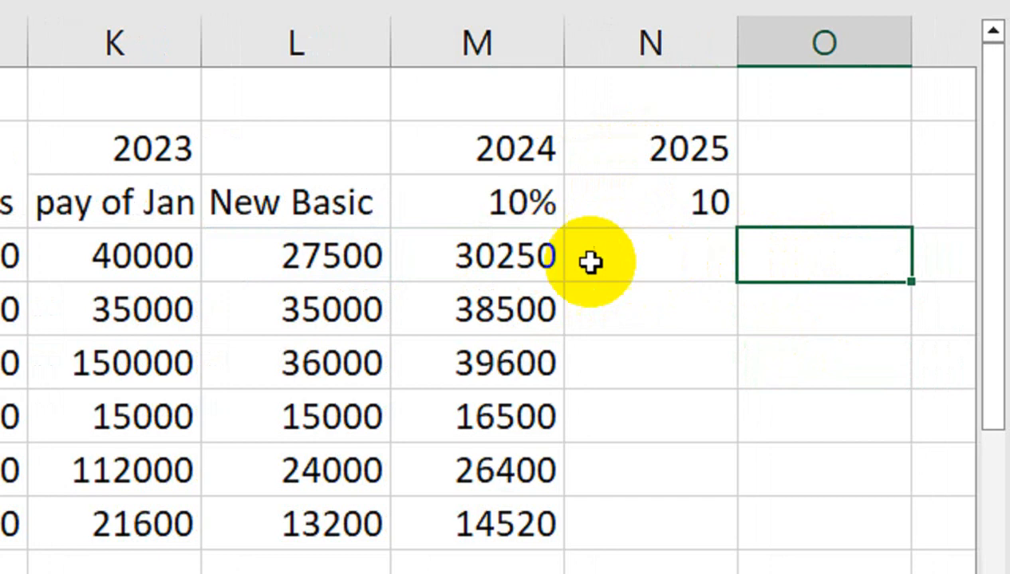
- Set the increment rate in N3 to 10%
click(673, 216)
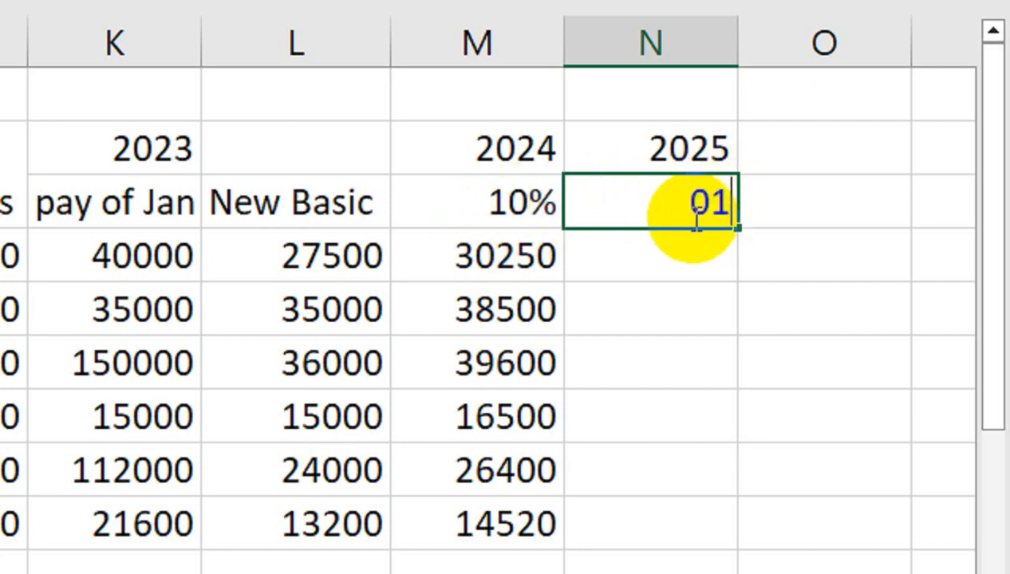
text(%)
key(Return)
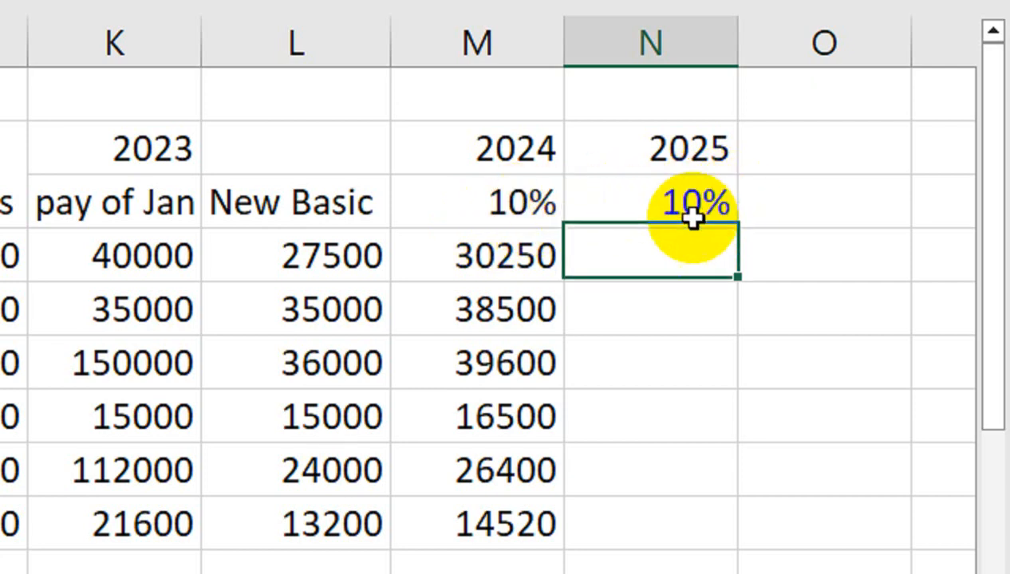
- Review the 2024 formula in M4 and fill it right into N4 for the 2025 basic
click(523, 256)
double_click(530, 257)
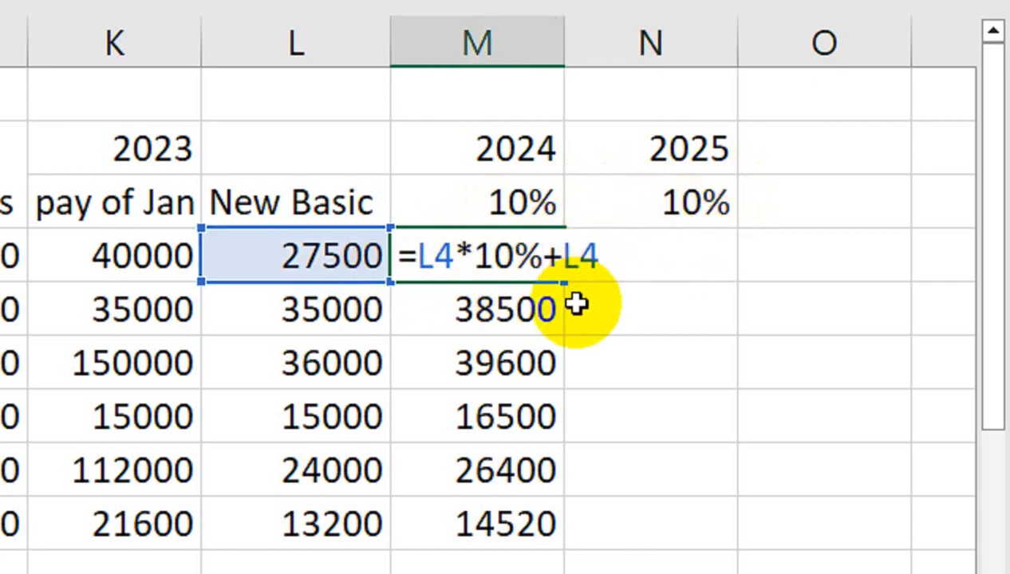
key(Return)
click(447, 235)
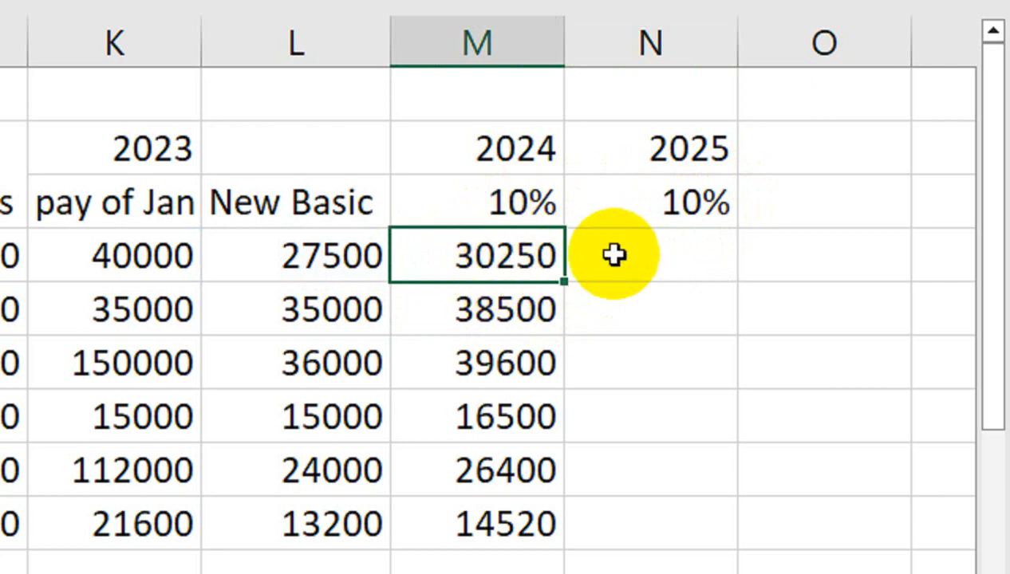
drag(566, 284, 650, 271)
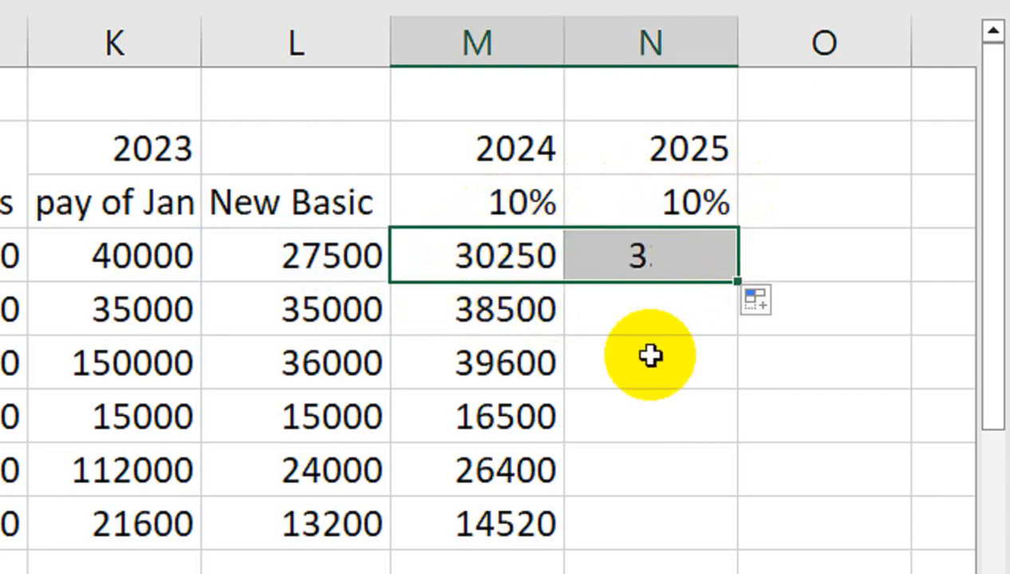
- Calculate the increment on the 2024 basic in O4 with =M4*10% to check the 2025 amount
click(865, 259)
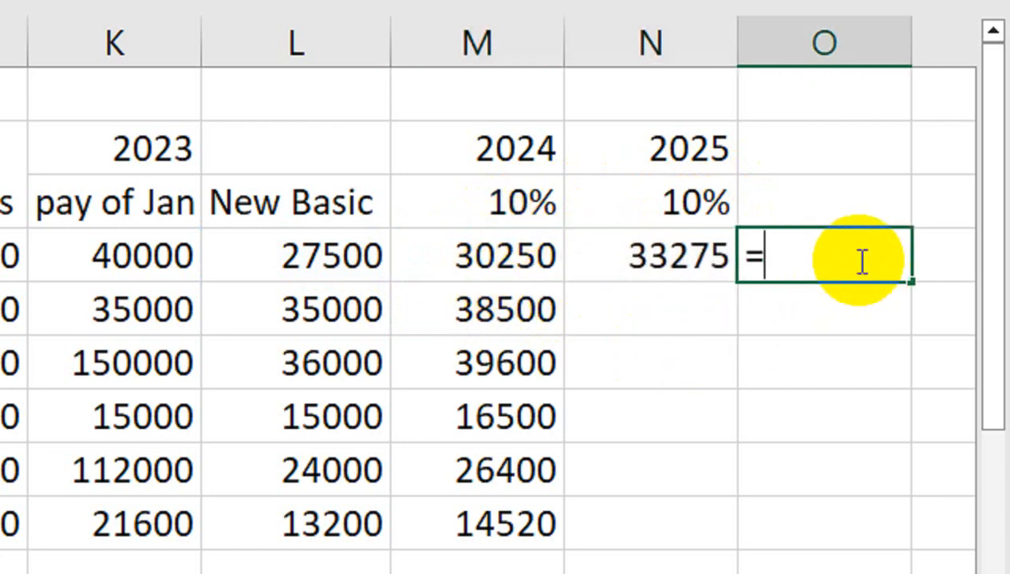
text(=)
key(Left)
key(Left)
text(*)
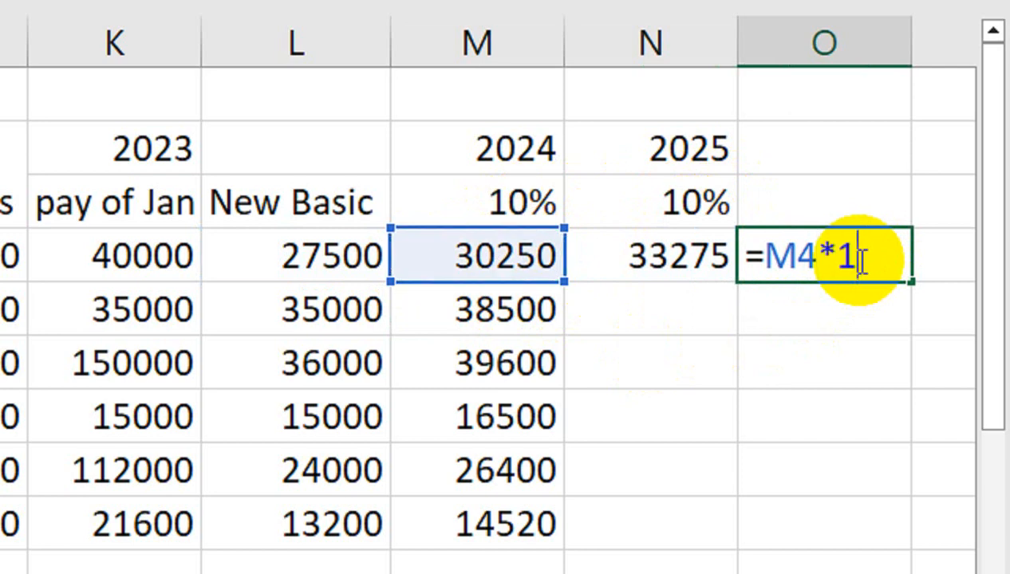
key(Return)
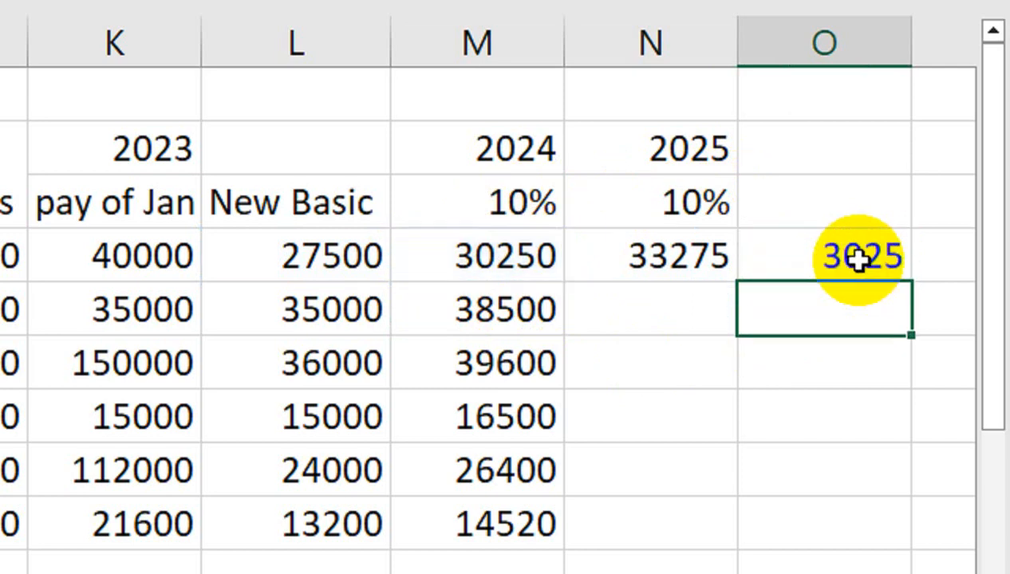
click(858, 260)
- Add the 2024 basic and the check increment in O5 with =M4+O4 and compare with N4
click(834, 306)
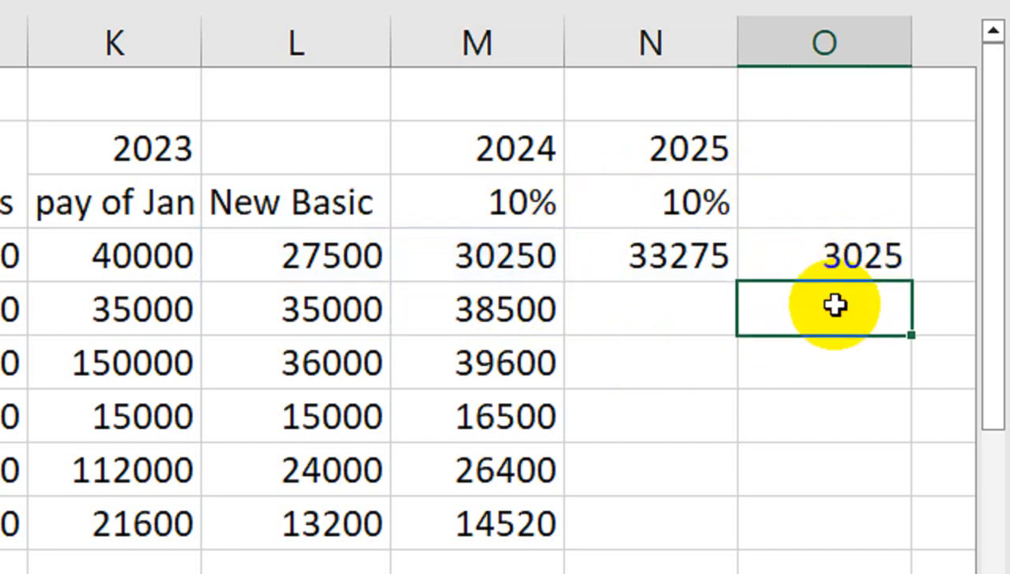
text(=)
click(437, 253)
text(+)
key(Up)
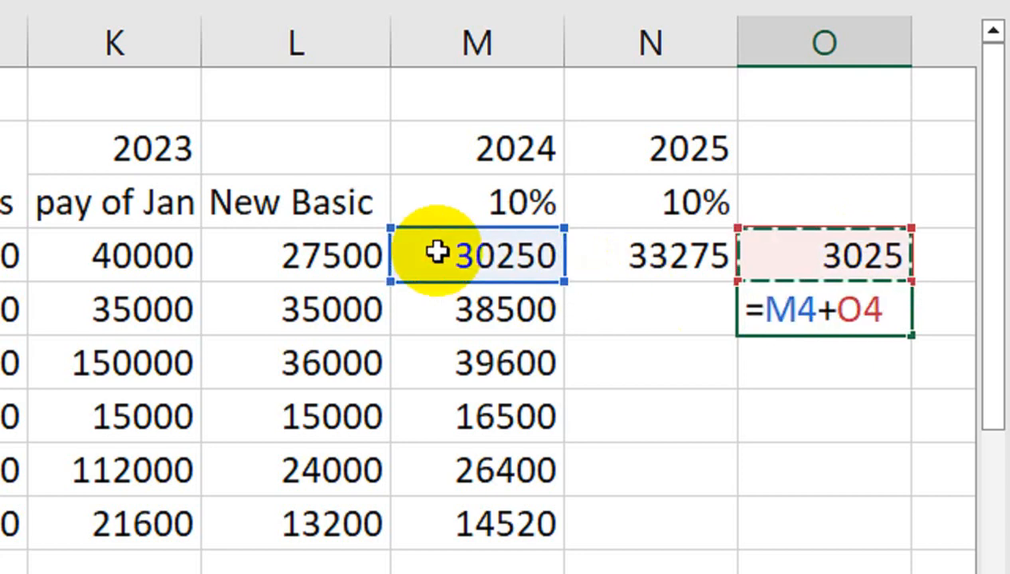
key(Return)
click(680, 255)
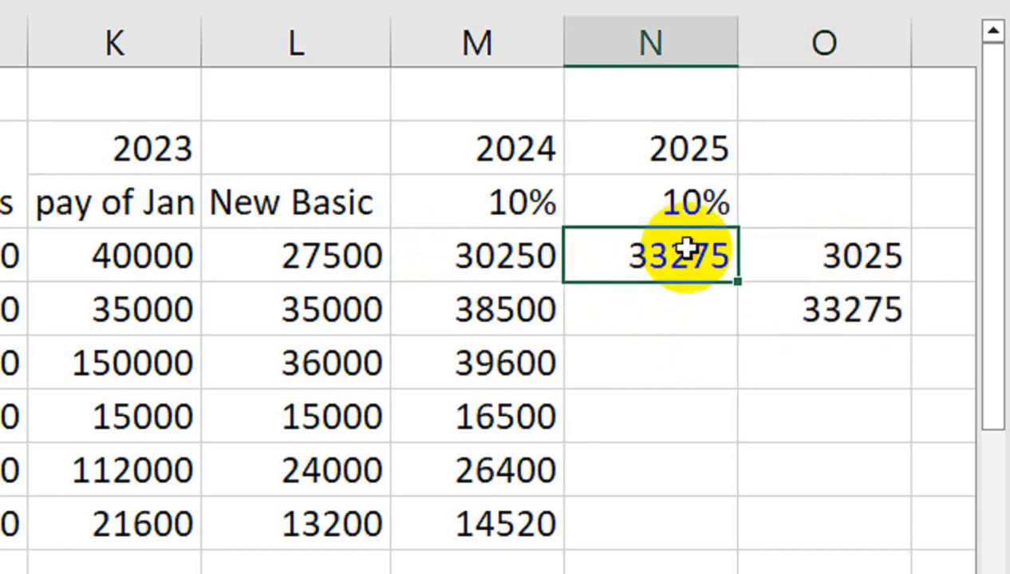
- Clear the check calculations in O4:O5 and fill the 2025 basic formula from N4 down to N9
click(829, 257)
drag(830, 257, 830, 309)
key(Delete)
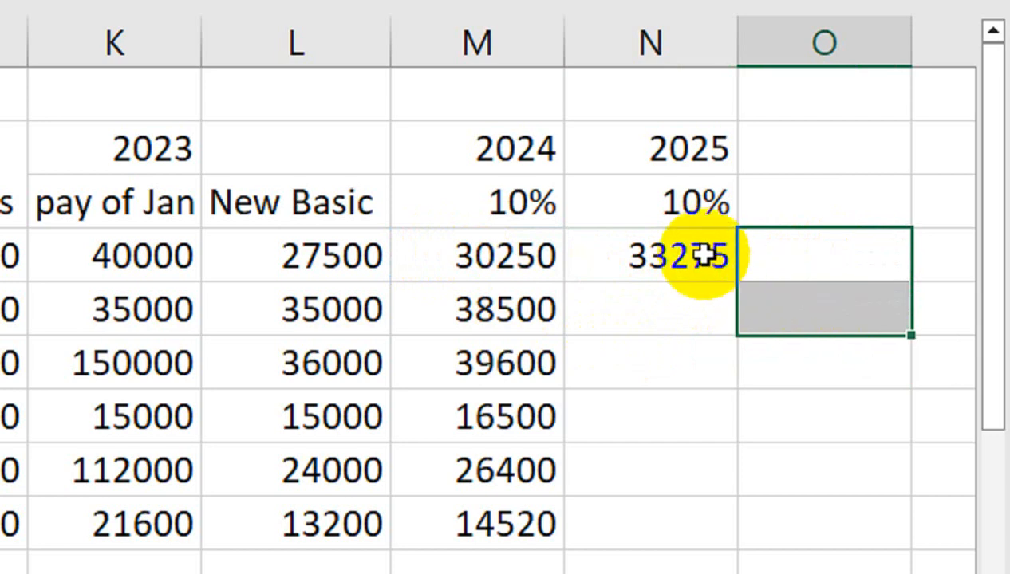
click(722, 271)
drag(722, 272, 702, 547)
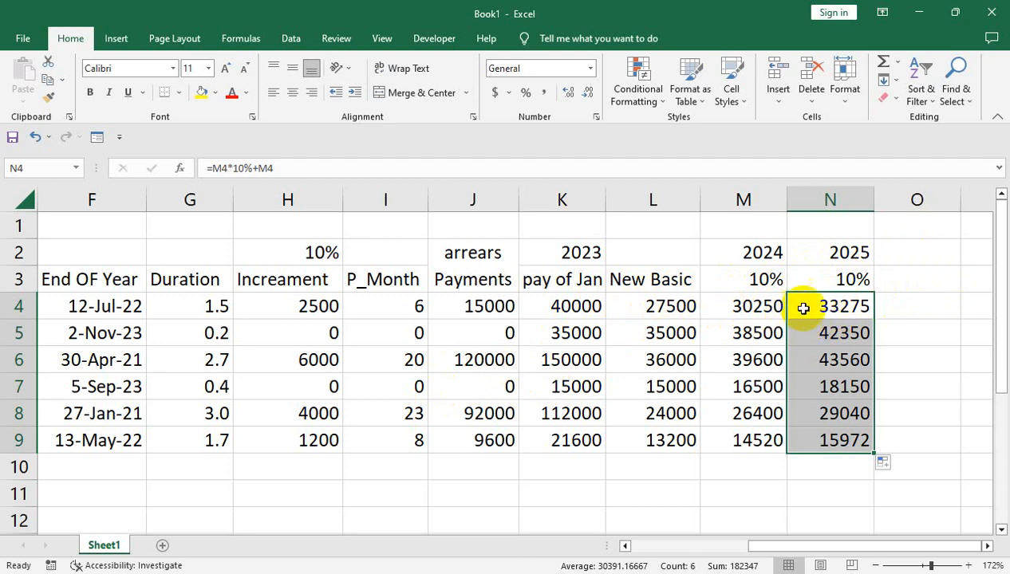
- Fit column B to its contents and narrow columns C and A
drag(755, 546, 619, 548)
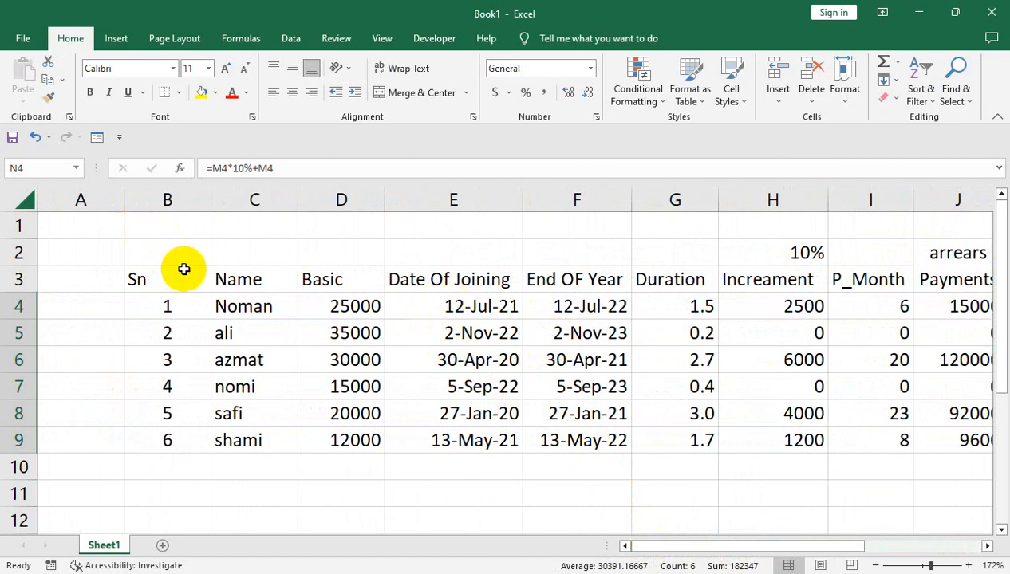
double_click(211, 198)
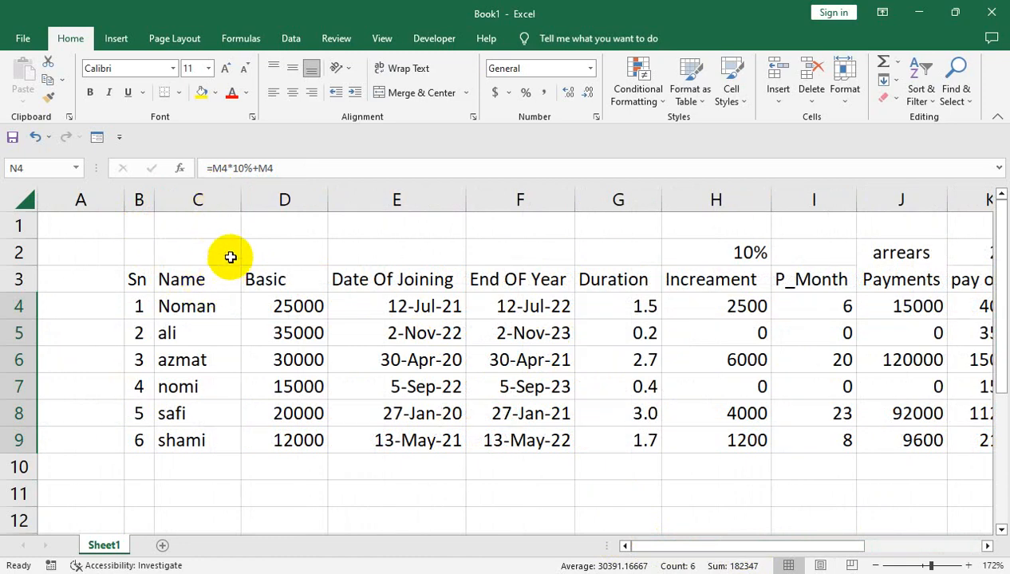
drag(241, 201, 222, 205)
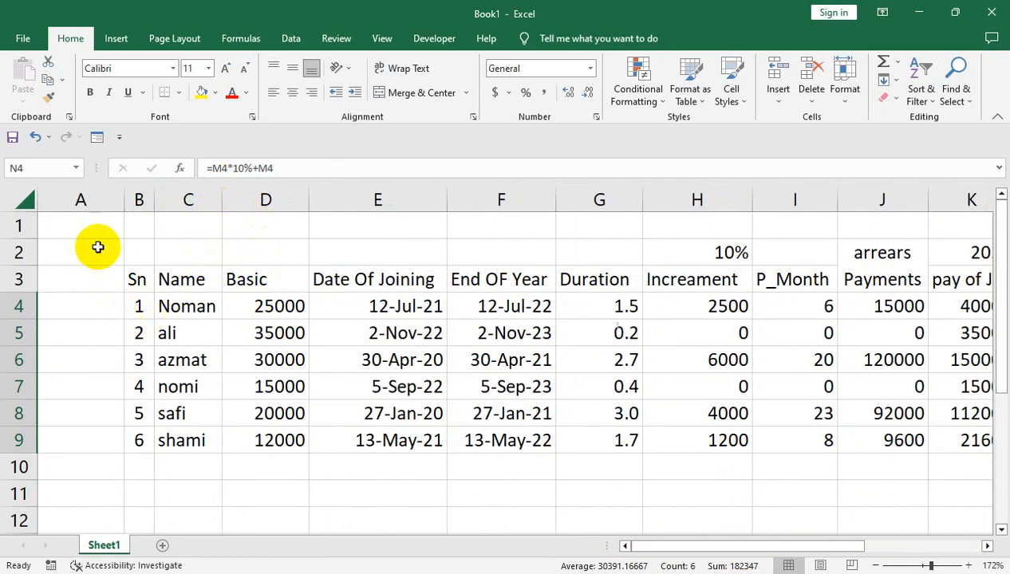
drag(124, 201, 53, 214)
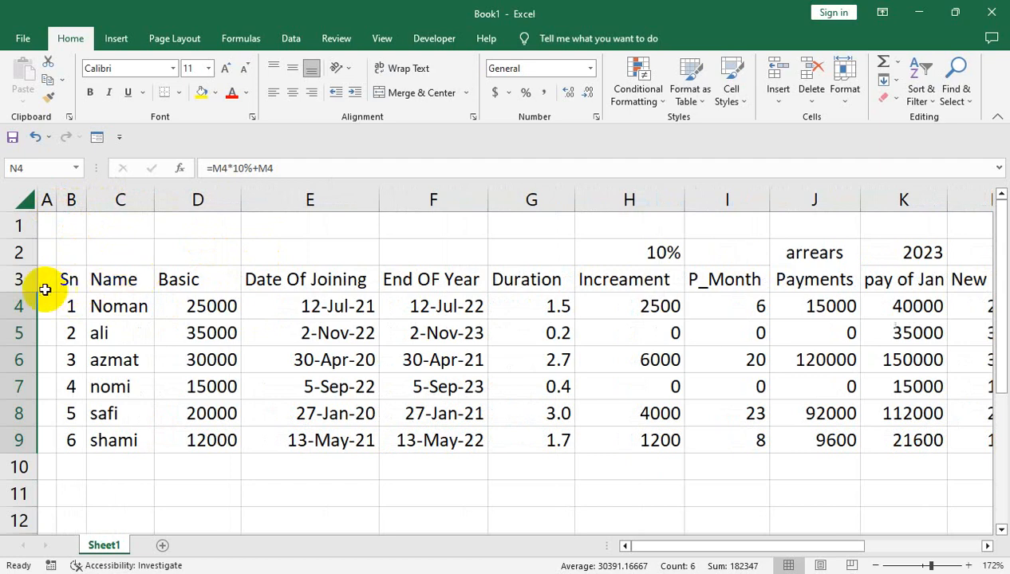
- Insert a row above the header row and move the 10% rate from H2 to H3
click(19, 277)
right_click(19, 277)
click(63, 419)
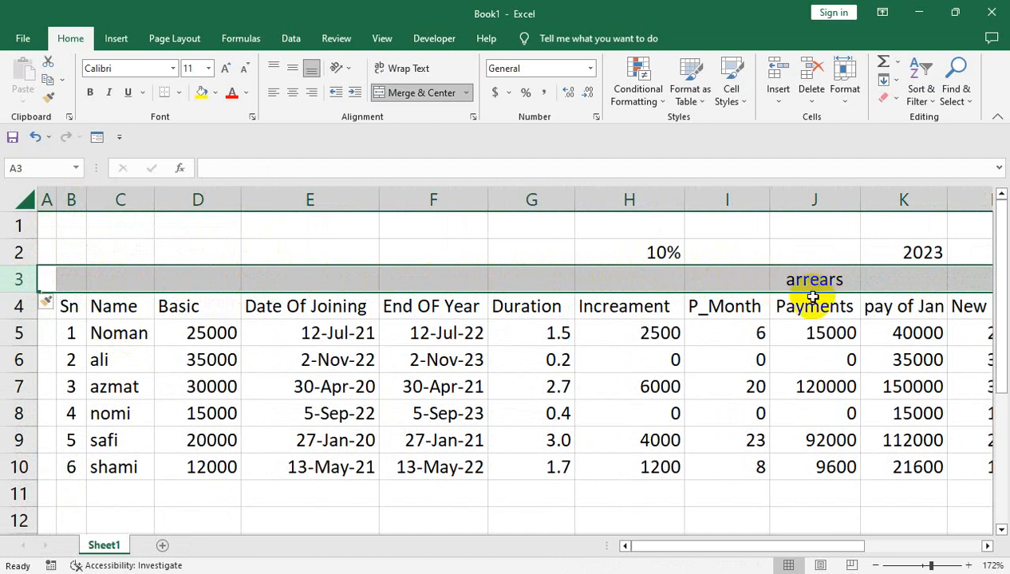
click(514, 313)
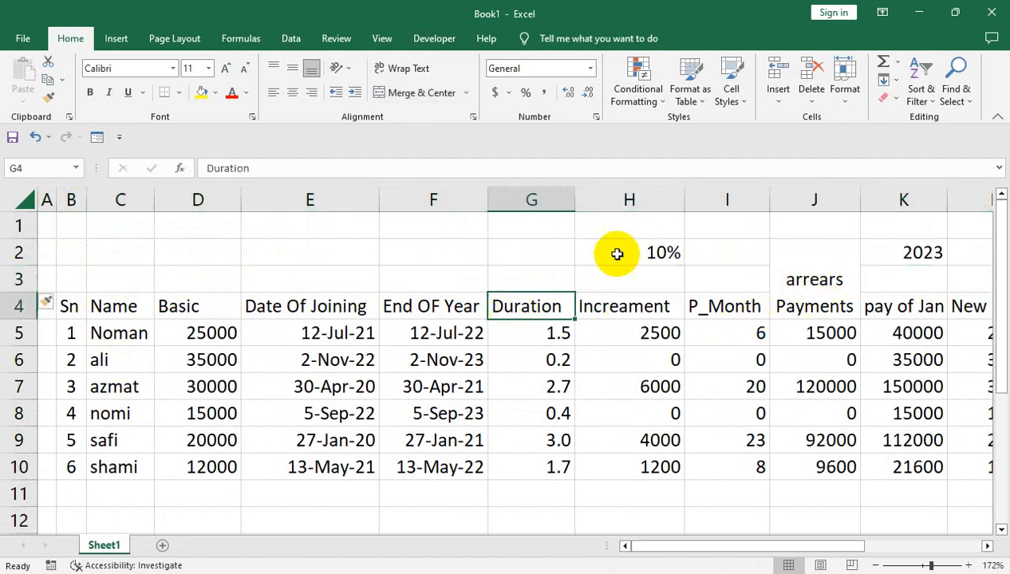
click(635, 257)
drag(627, 292, 627, 289)
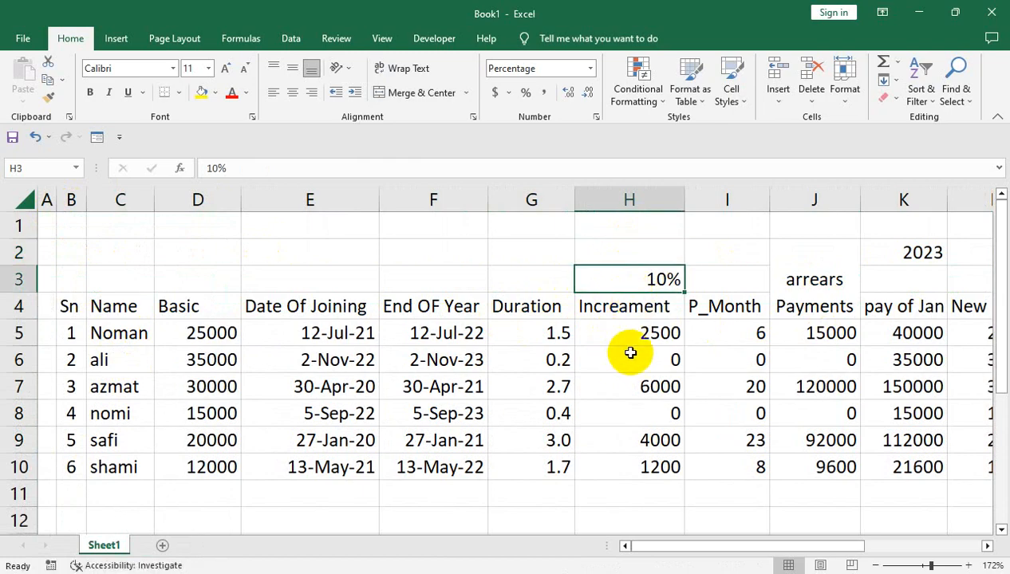
- Move the year labels 2023, 2024 and 2025 from K2:N2 down to row 3
mouse_move(852, 547)
mouse_down()
mouse_move(958, 537)
mouse_move(837, 547)
mouse_up()
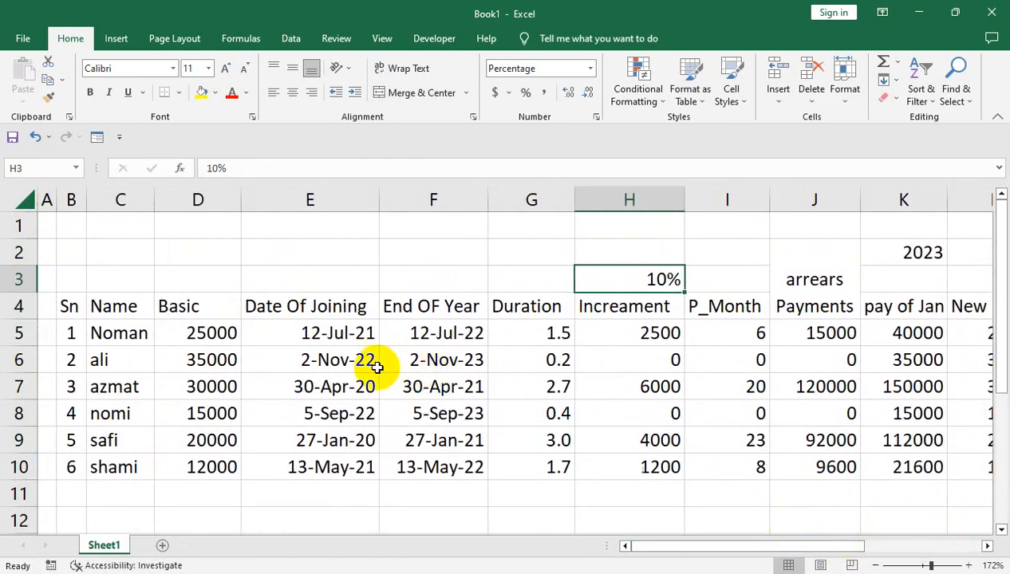
drag(71, 306, 818, 471)
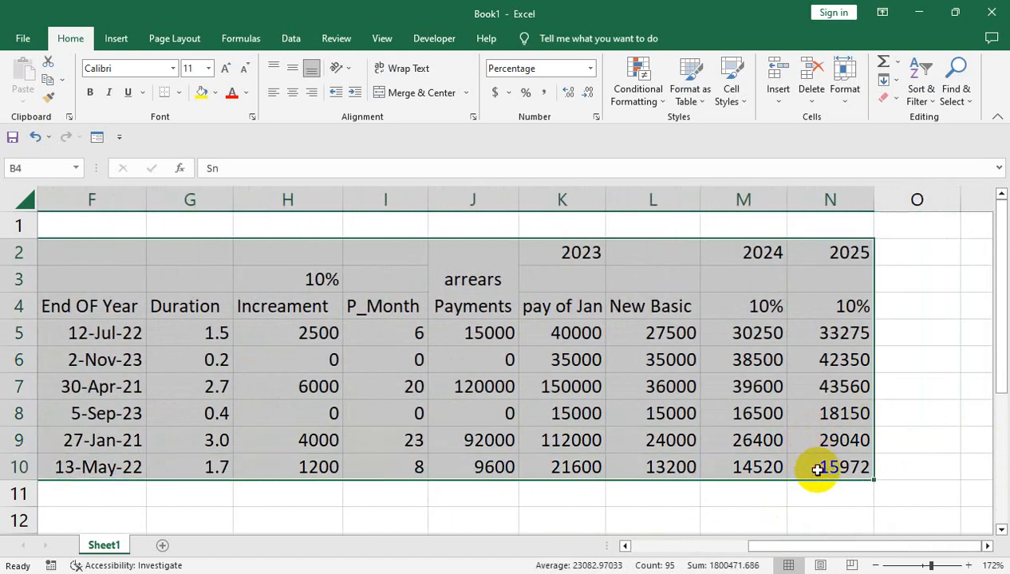
click(575, 332)
drag(562, 252, 838, 252)
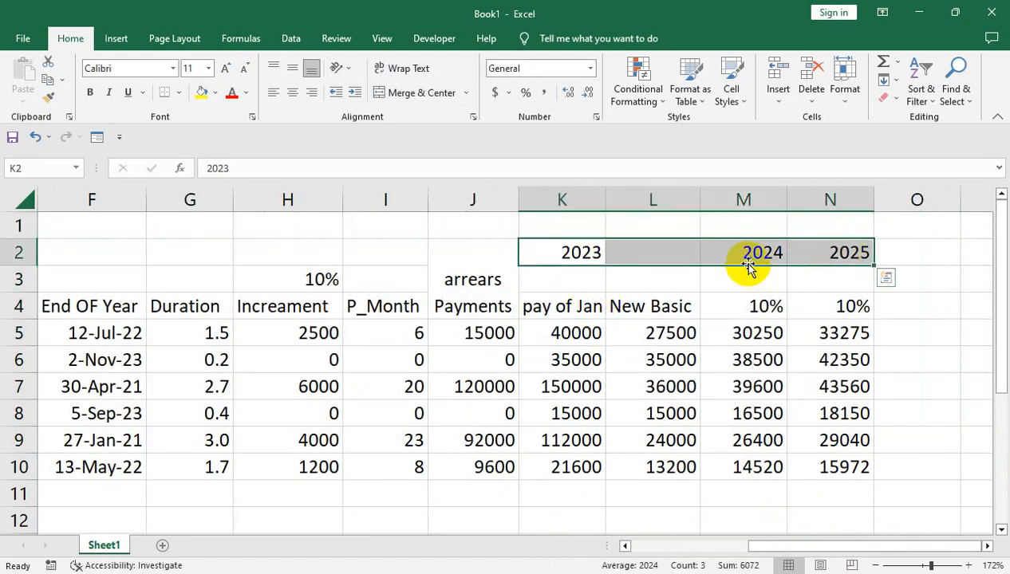
drag(748, 268, 743, 279)
click(500, 288)
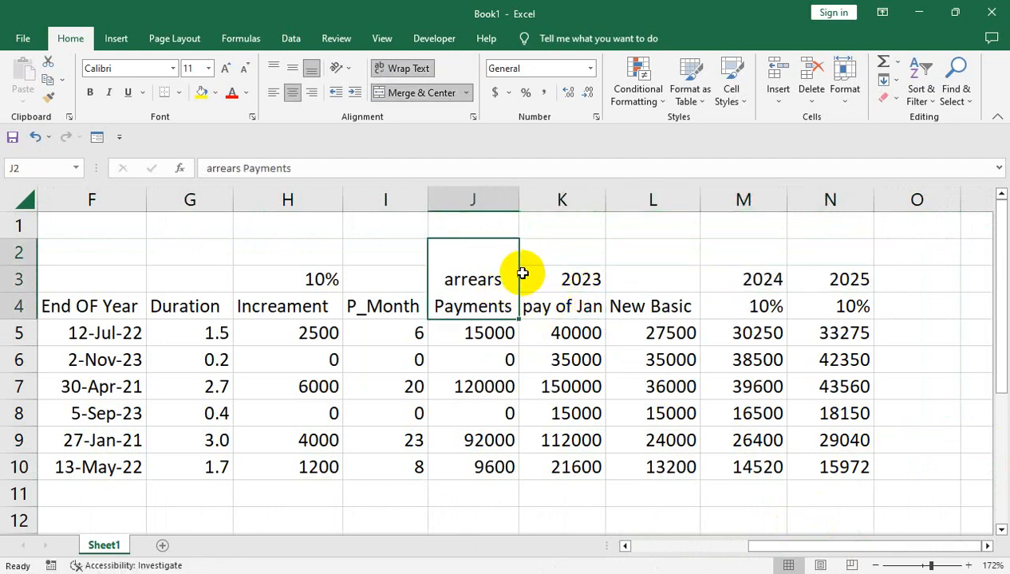
click(349, 303)
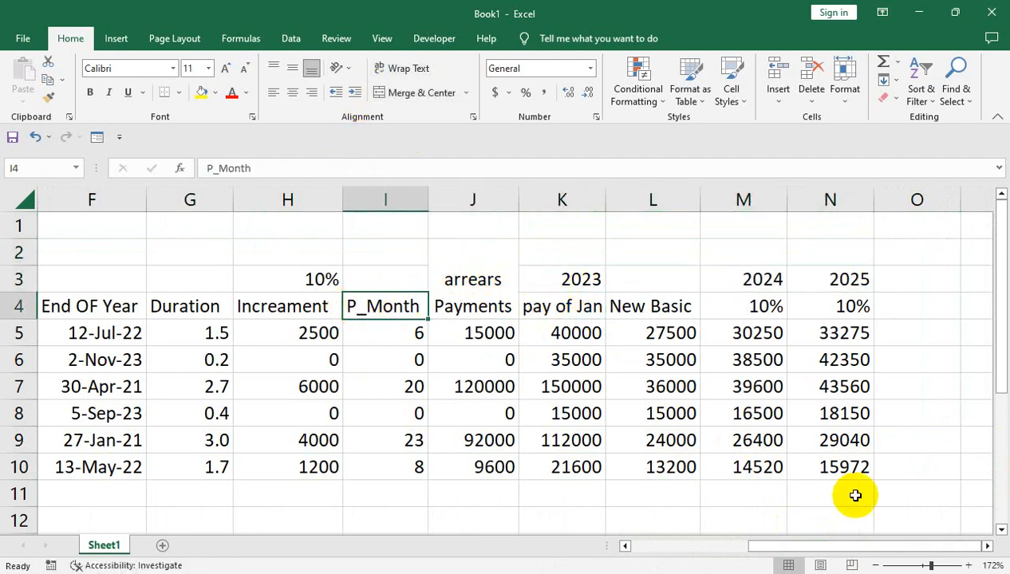
- Insert a blank row above the headers in row 4 and enter =PROPER(B5) in B4
drag(787, 545, 669, 543)
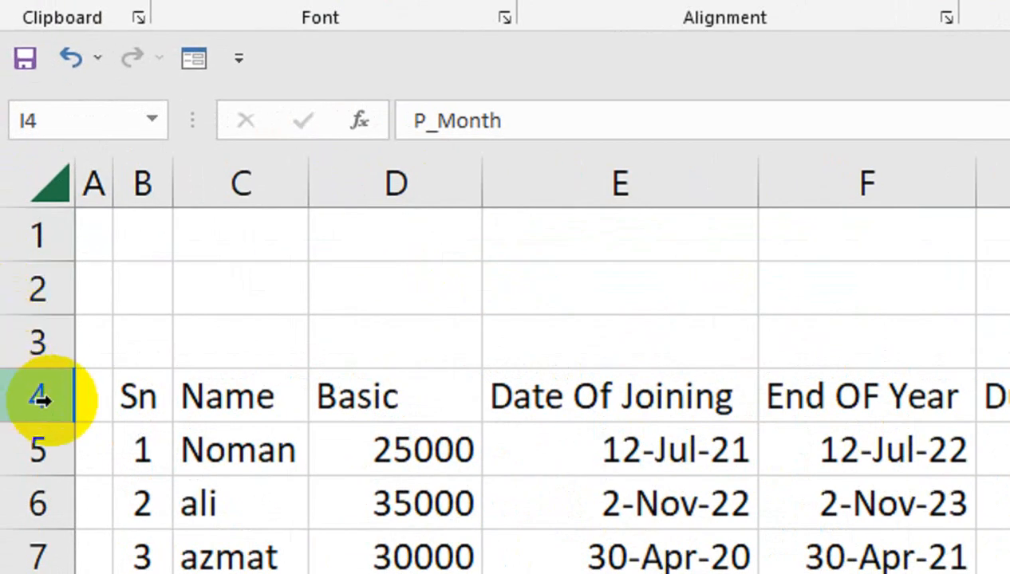
right_click(16, 307)
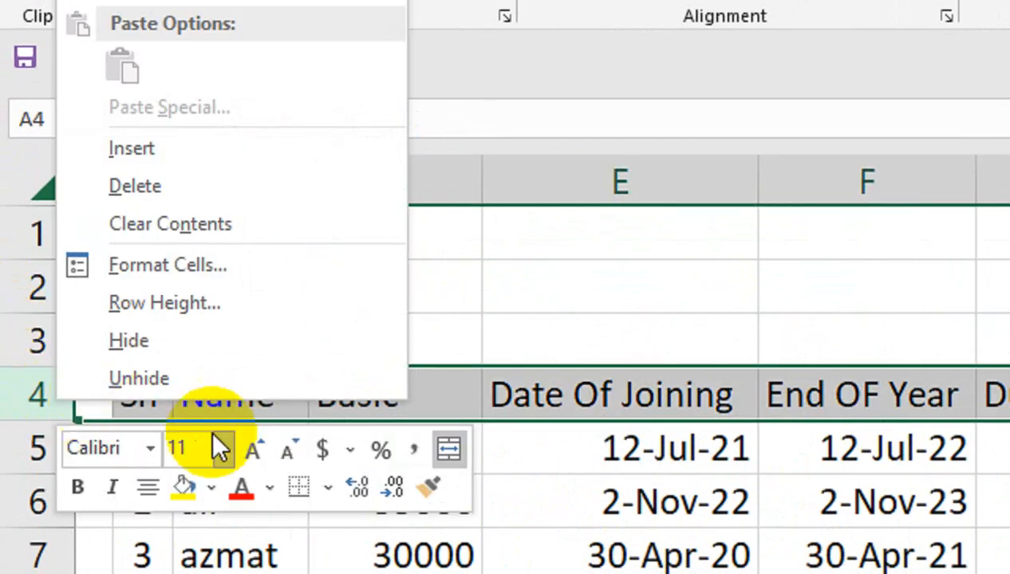
click(231, 151)
click(122, 390)
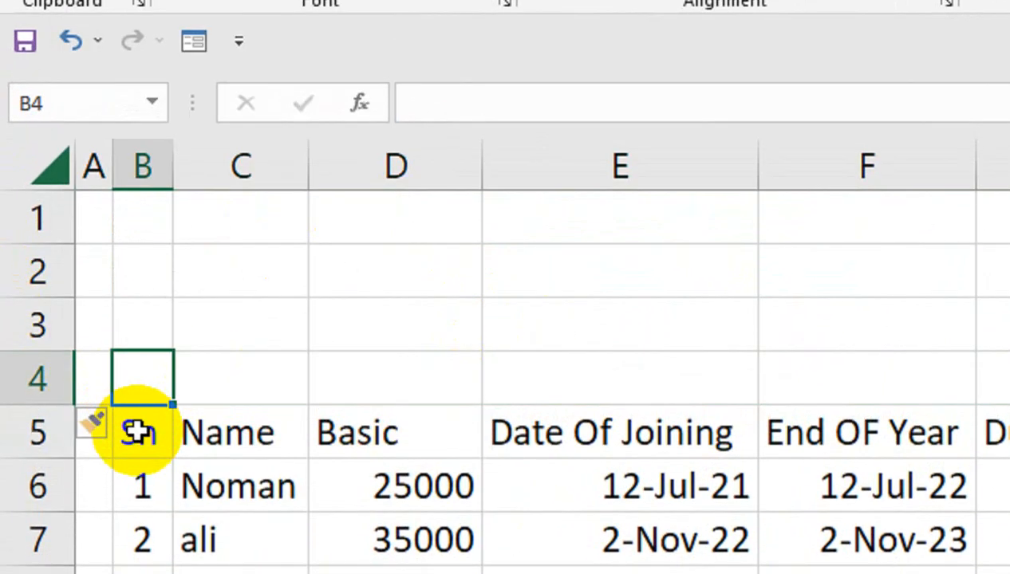
text(=pro)
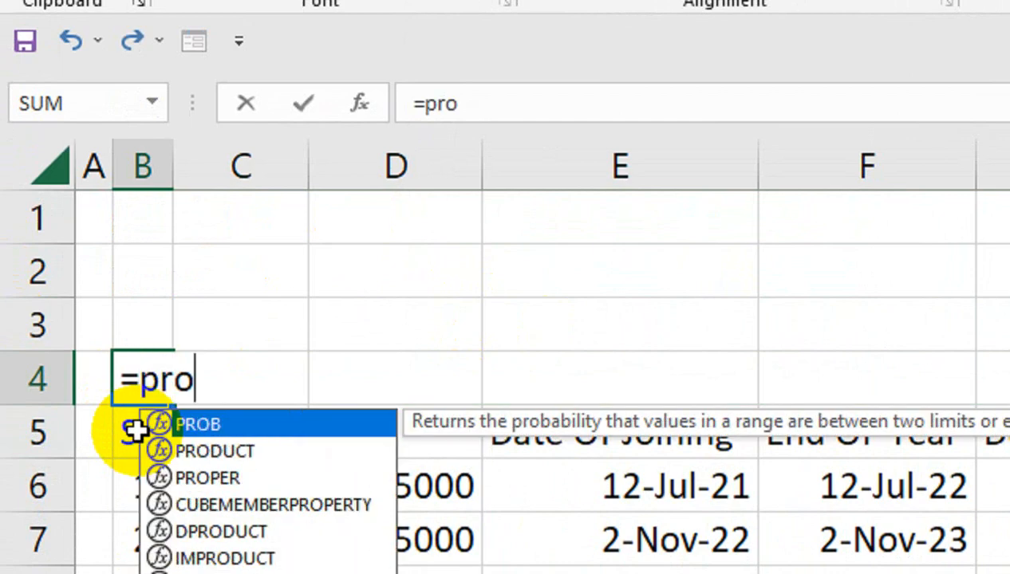
key(Down)
key(Down)
key(Tab)
click(137, 431)
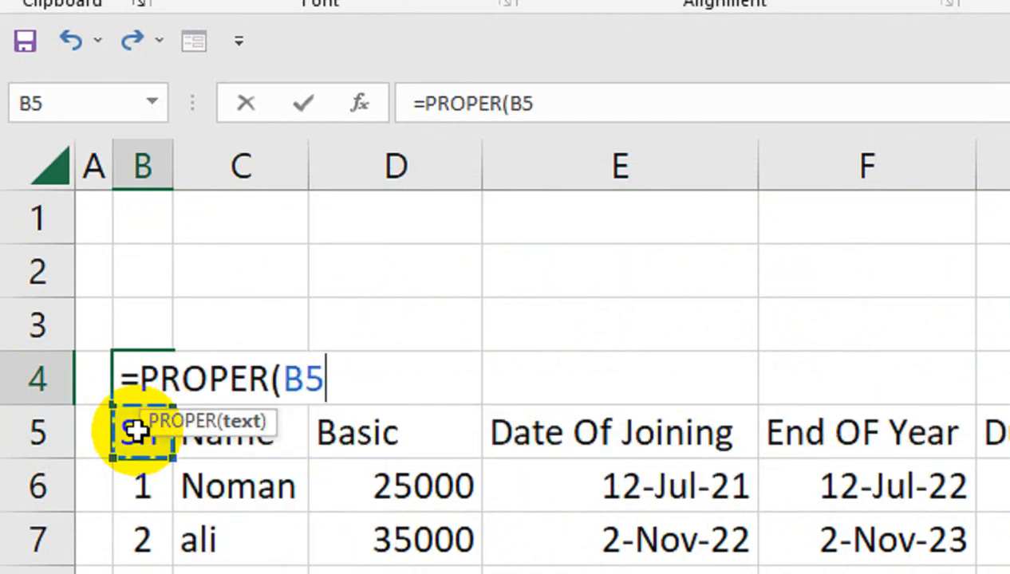
key(ctrl+Return)
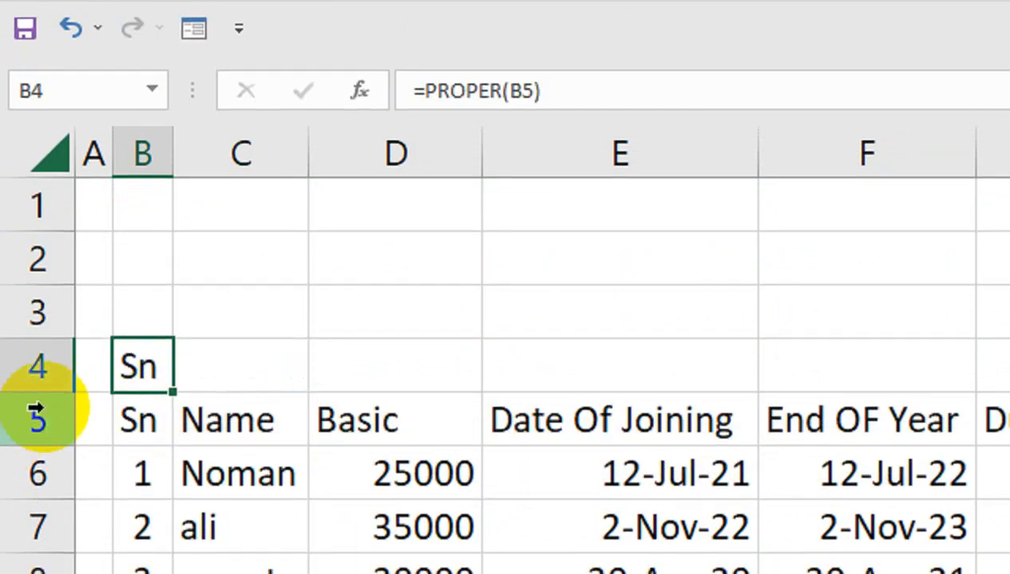
- Try to fill B4's formula across row 4, then unmerge the arrears Payments header and move it to J5
drag(160, 383, 750, 375)
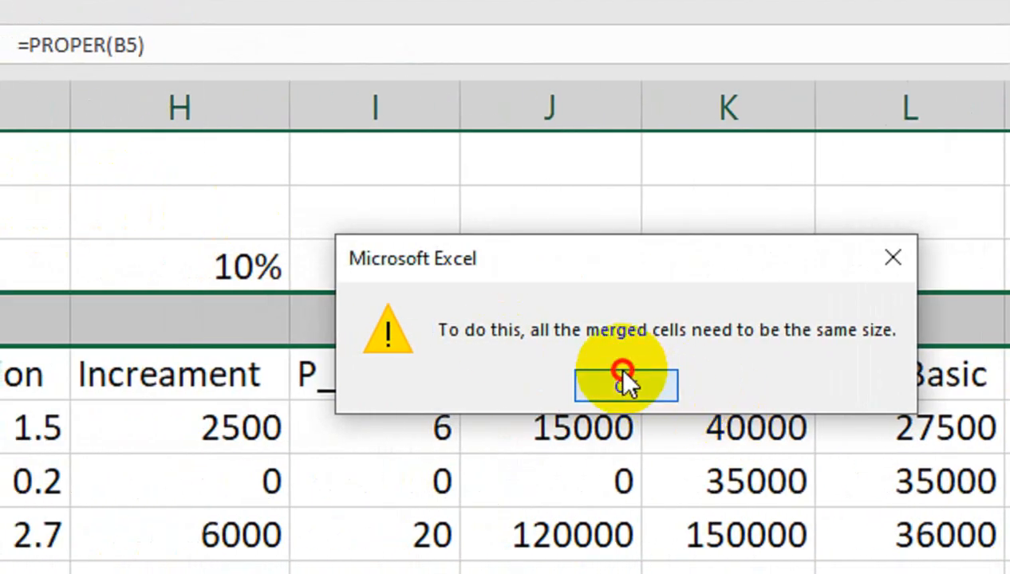
click(625, 383)
click(591, 374)
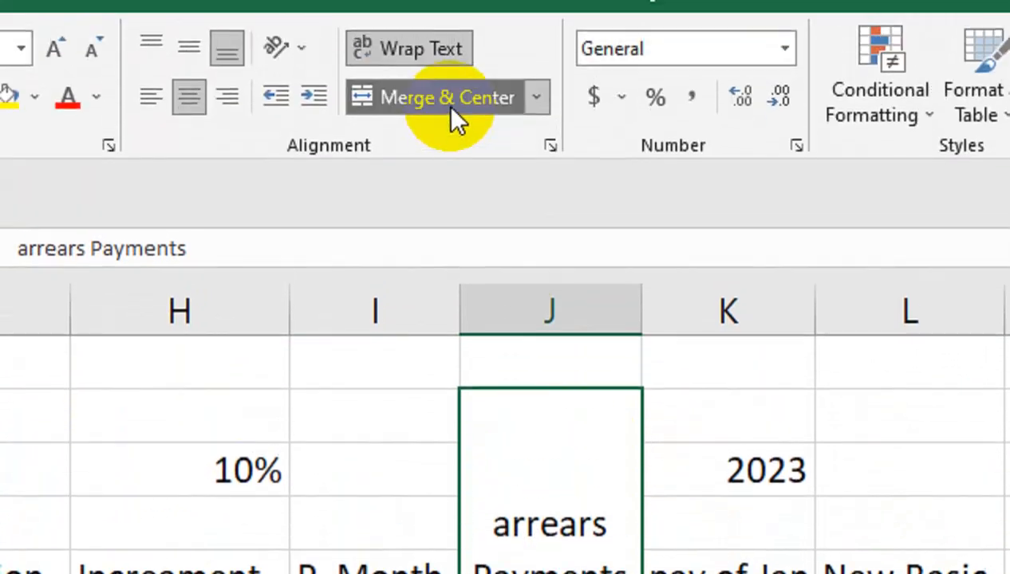
click(447, 104)
click(491, 396)
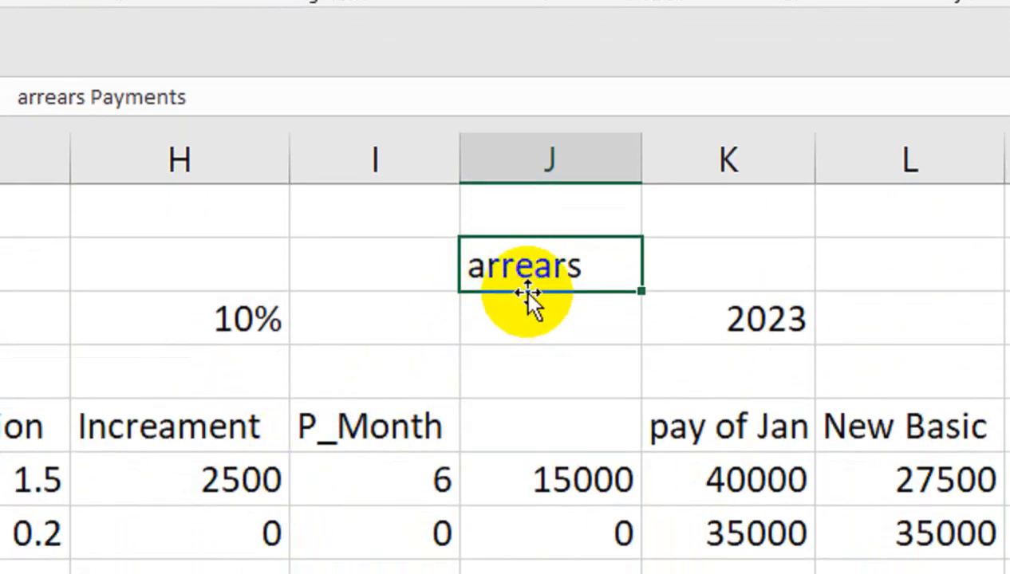
drag(523, 401, 528, 534)
drag(528, 426, 528, 427)
- Turn off text wrapping for the arrears Payments header in J5
click(275, 427)
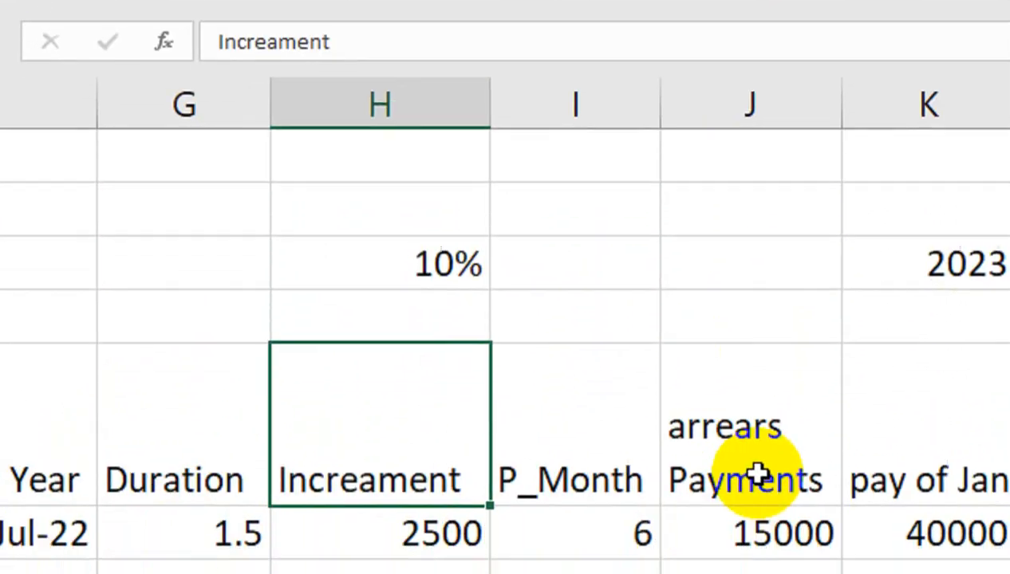
click(955, 397)
click(611, 0)
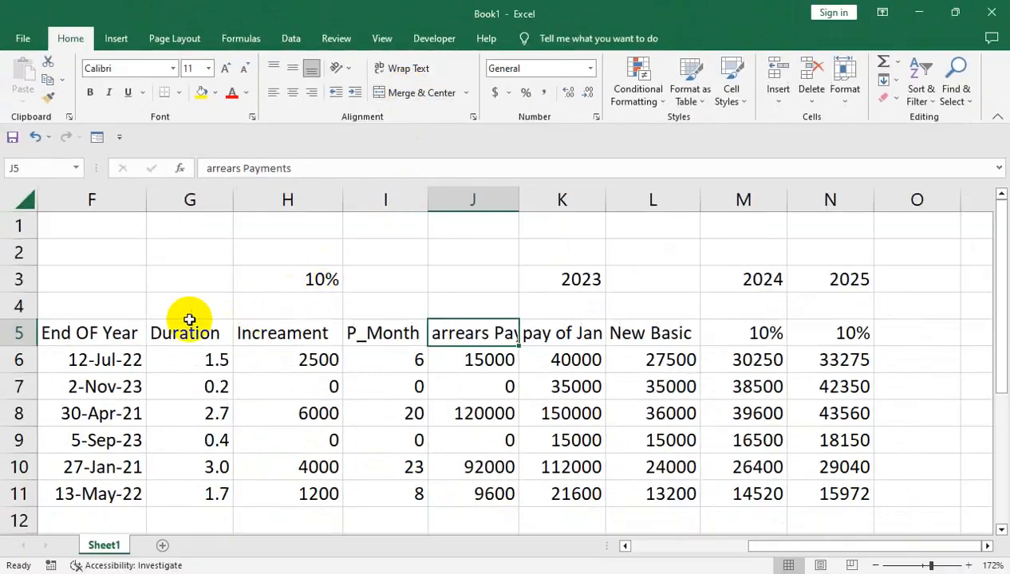
- Fill the PROPER formula from B4 right to N4 and widen column K slightly
click(0, 521)
drag(47, 339, 869, 321)
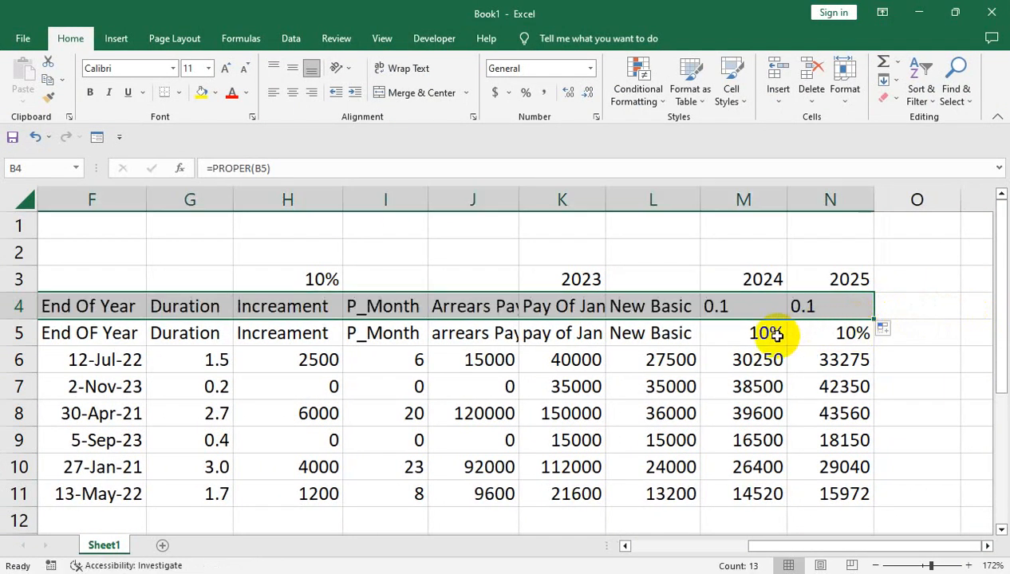
drag(602, 199, 614, 200)
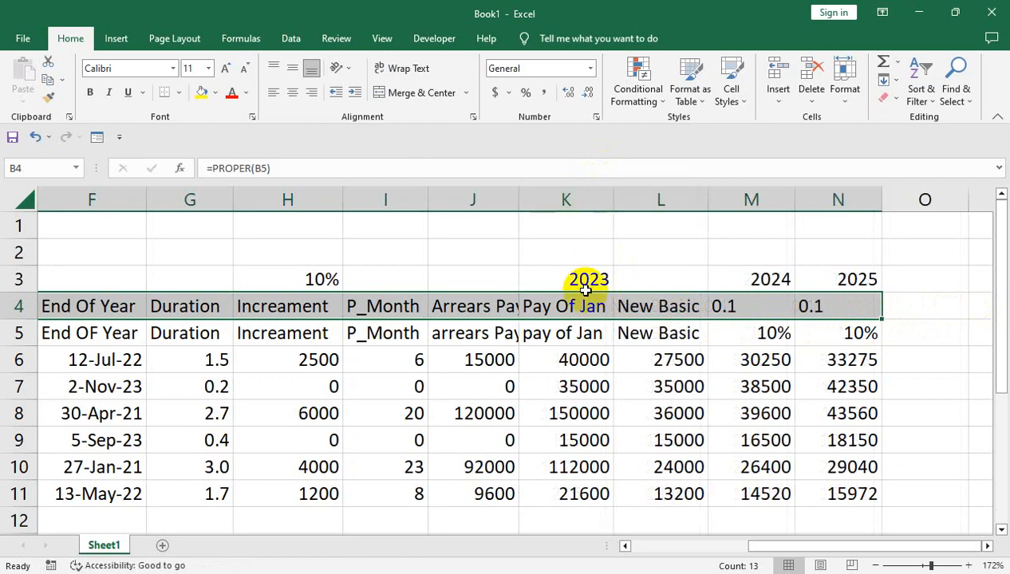
- Convert the header formulas in B4:N4 to static values and delete the old header row 5
click(49, 80)
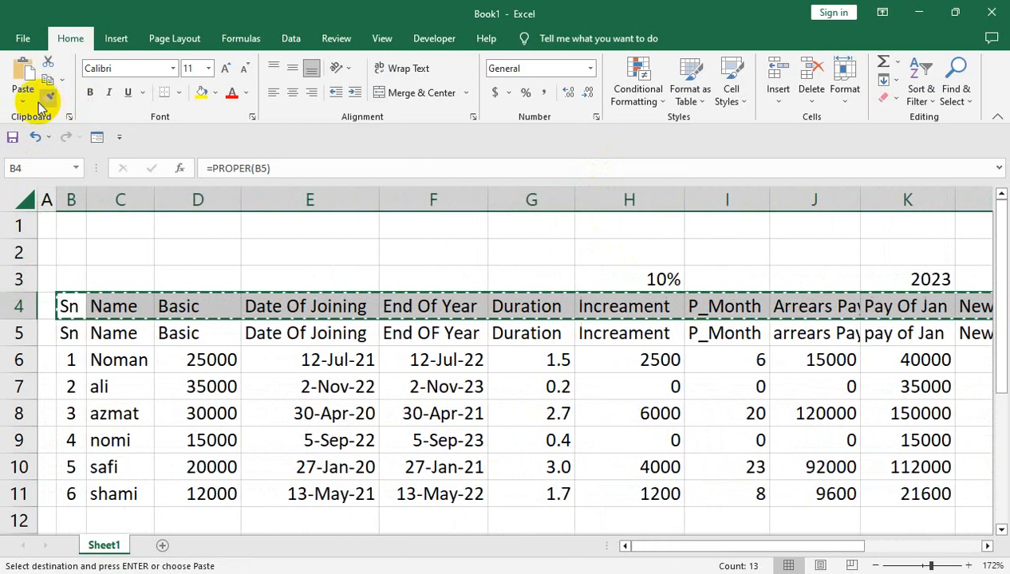
click(22, 94)
click(25, 206)
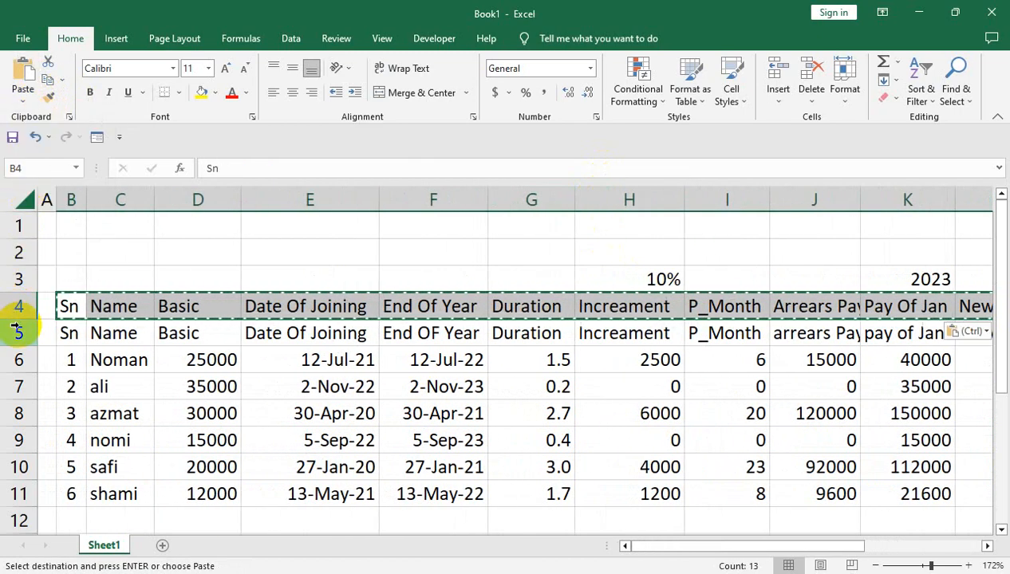
right_click(18, 333)
click(121, 222)
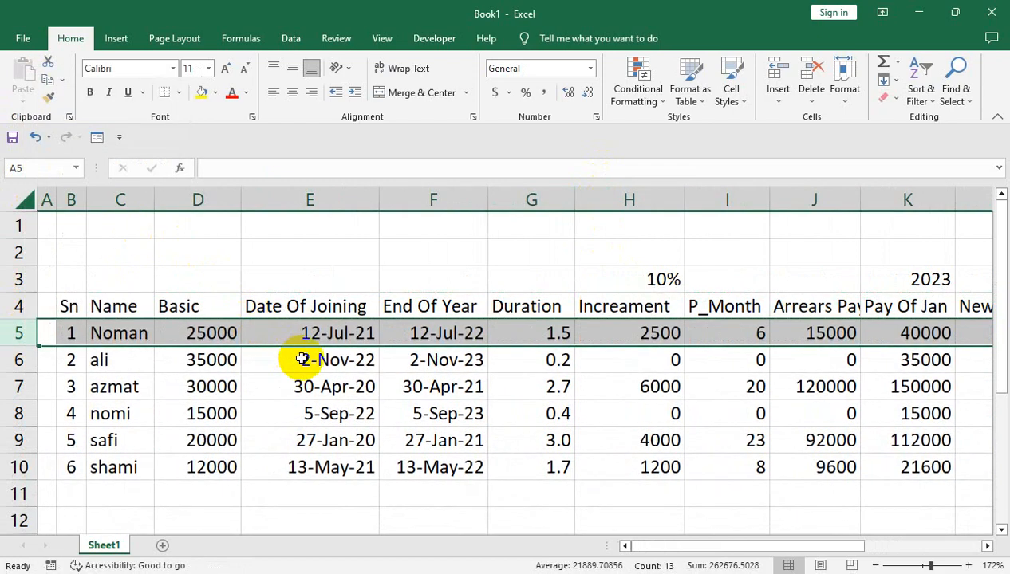
click(303, 360)
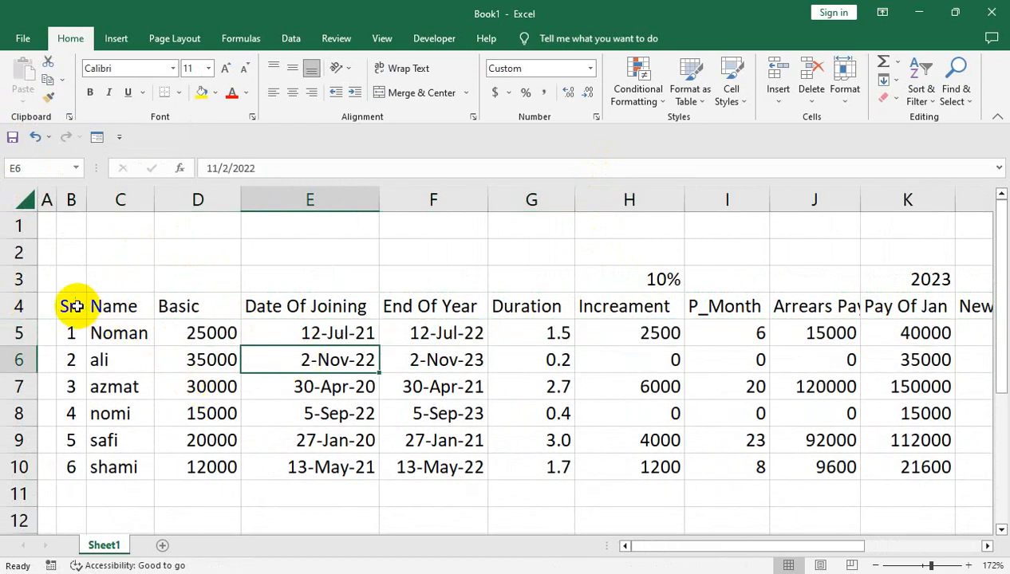
- Give the header cells B4:N4 a dark blue-gray fill and white font color
drag(73, 306, 843, 306)
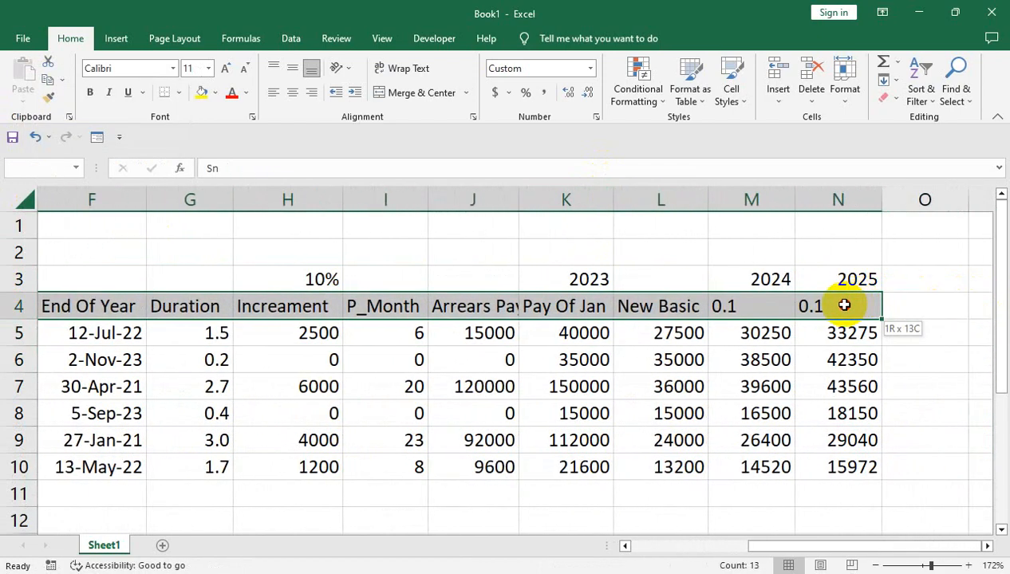
click(215, 92)
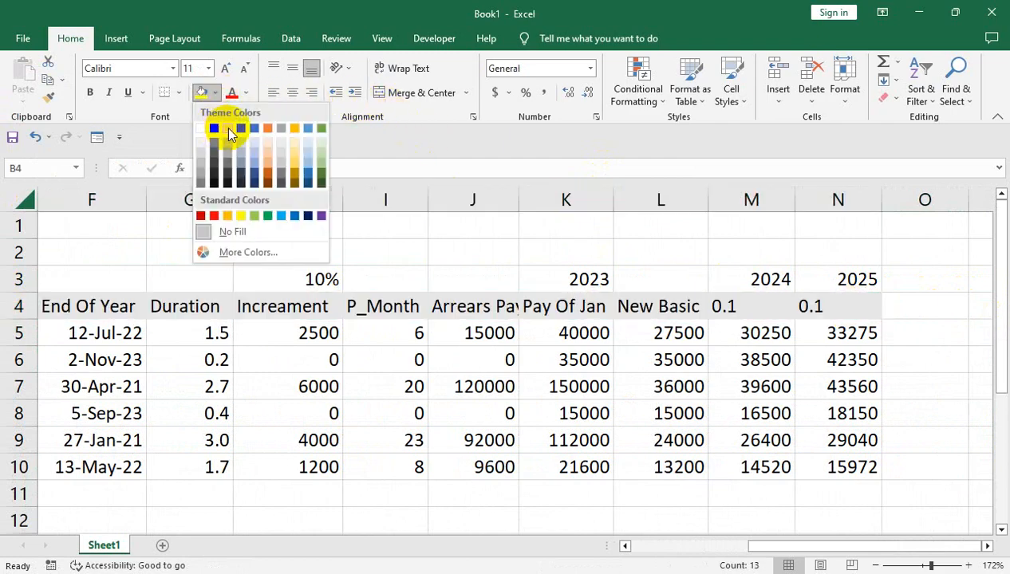
click(239, 129)
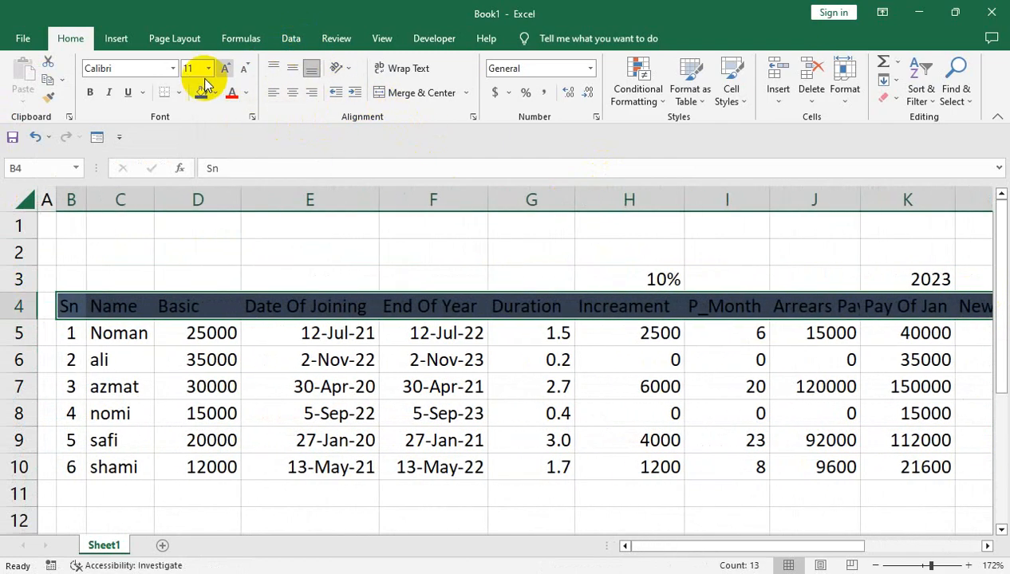
click(246, 93)
click(232, 147)
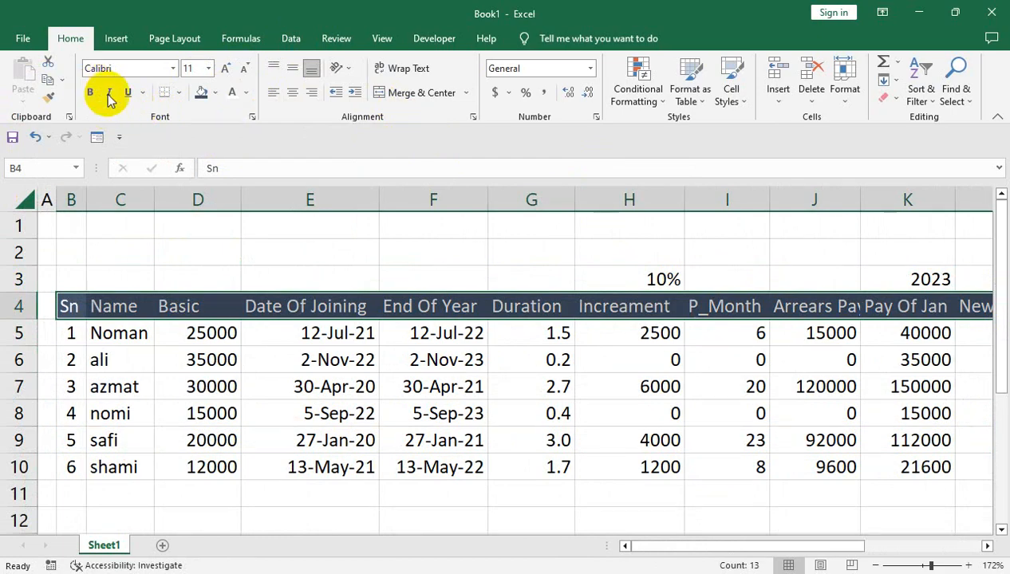
- Apply the comma style to the Increament, P_Month and Arrears values in H5:J10 and autofit column J
click(789, 330)
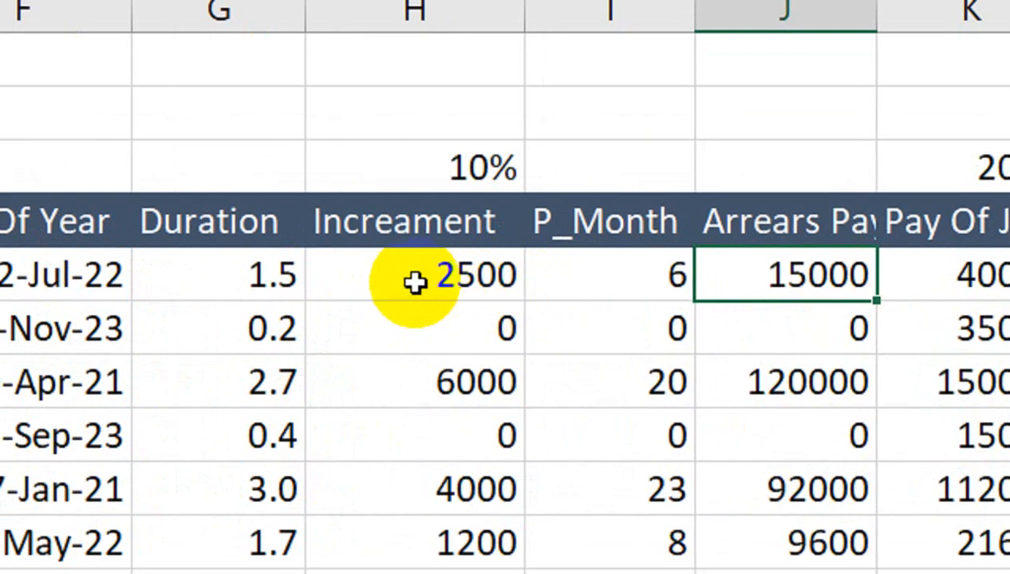
click(634, 334)
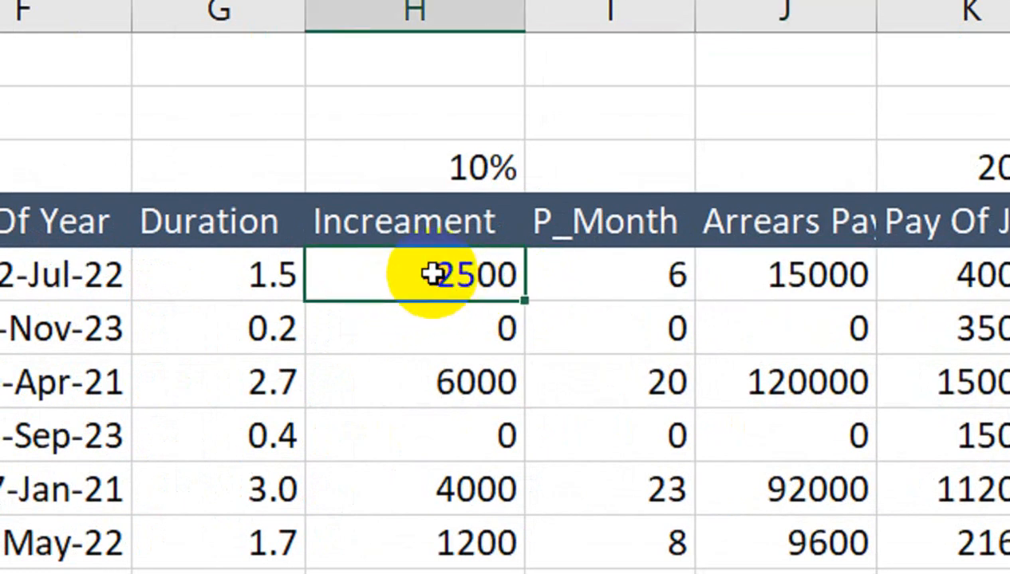
click(561, 336)
drag(279, 284, 275, 488)
drag(388, 275, 824, 431)
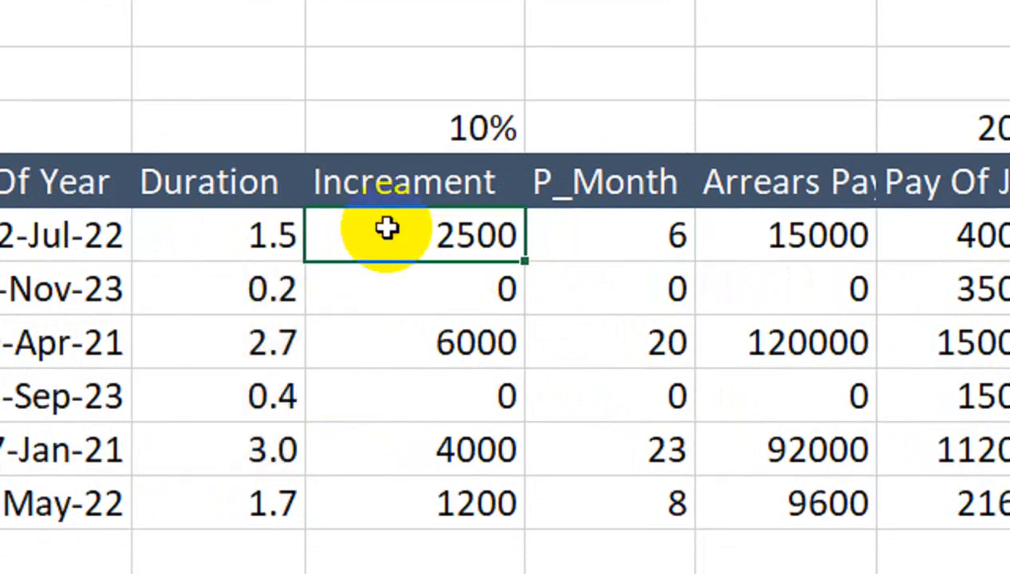
drag(791, 381, 778, 471)
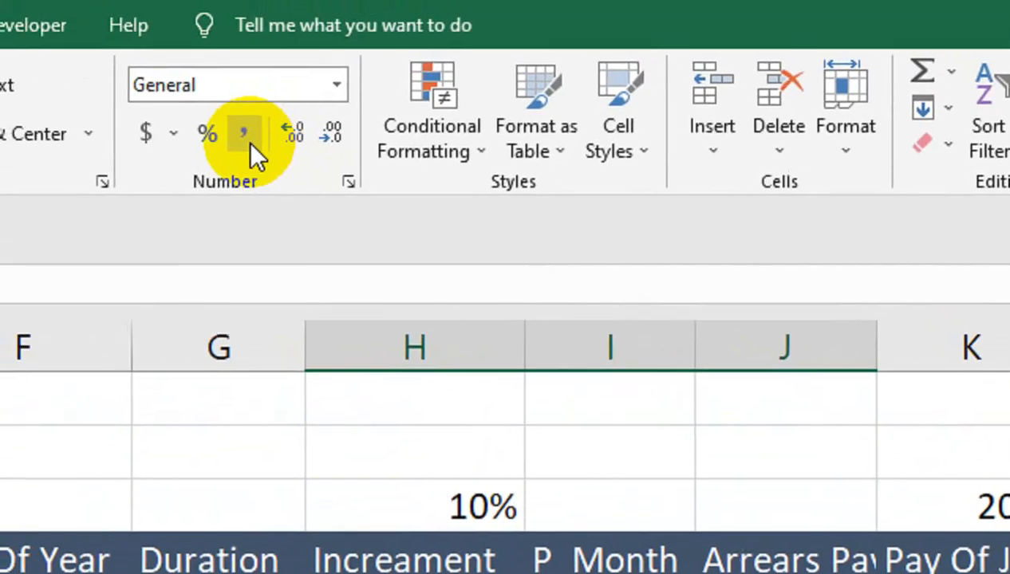
click(248, 140)
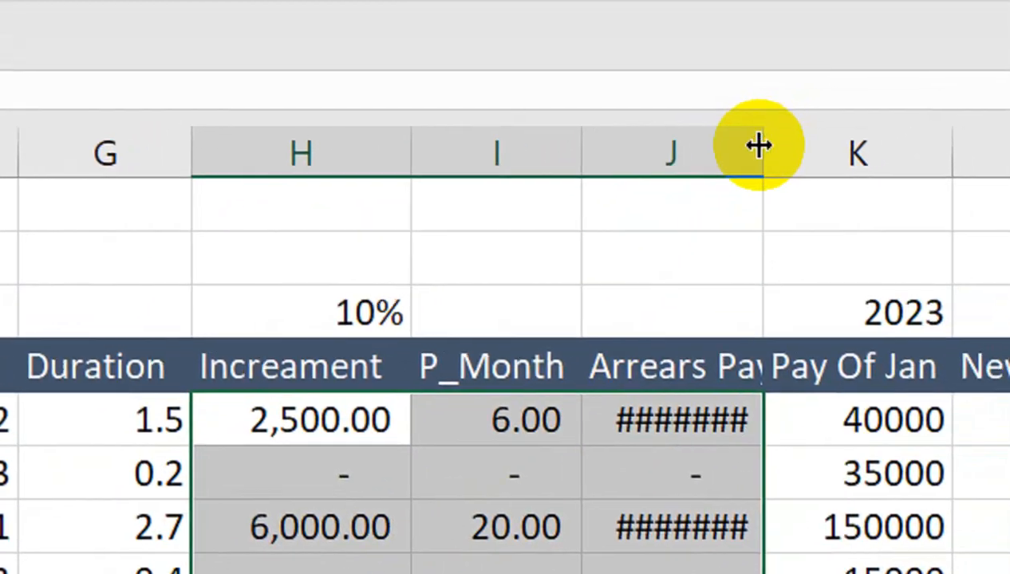
double_click(880, 90)
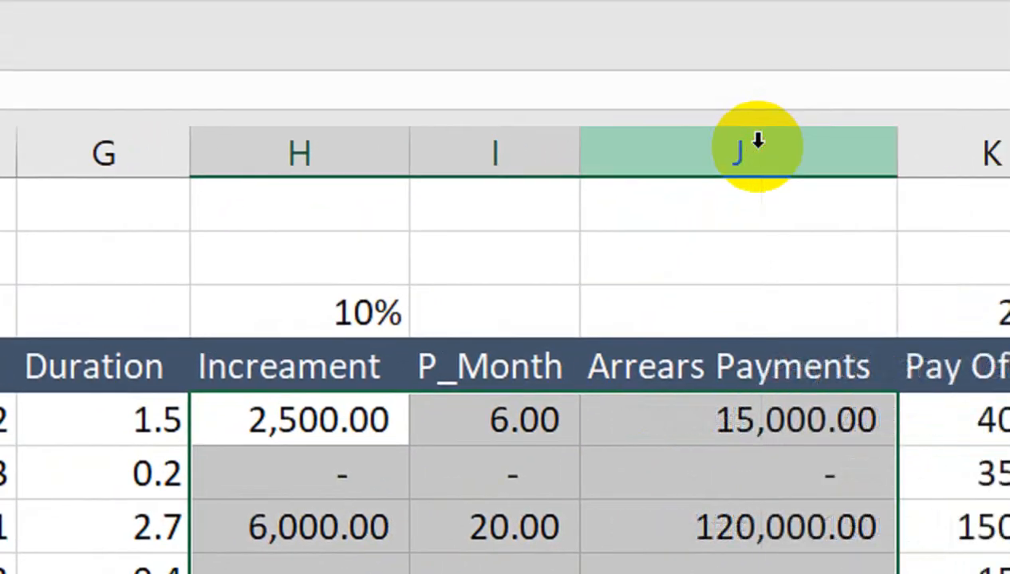
click(620, 407)
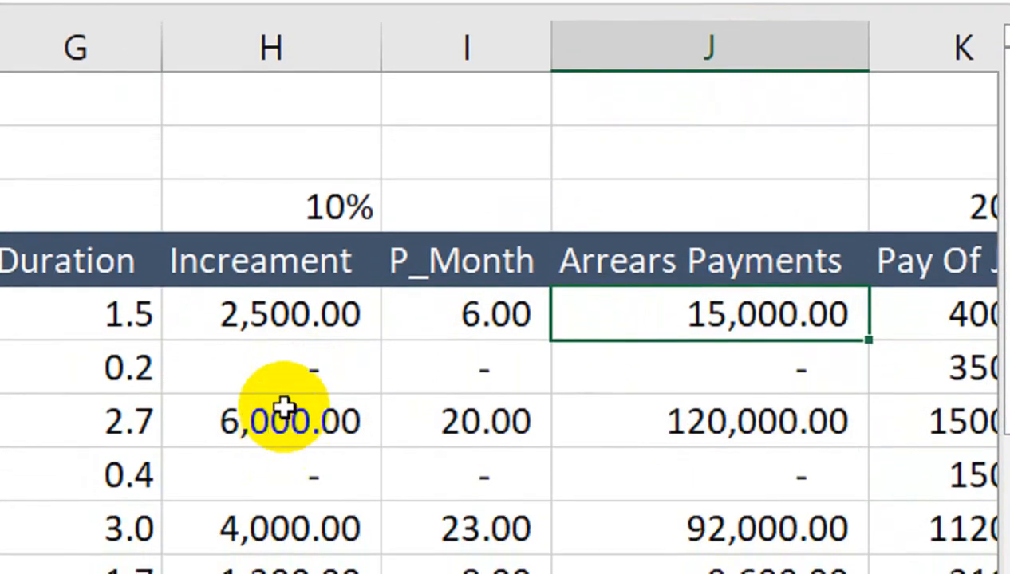
- Change the number format of H5:J10 to Number
drag(287, 319, 712, 573)
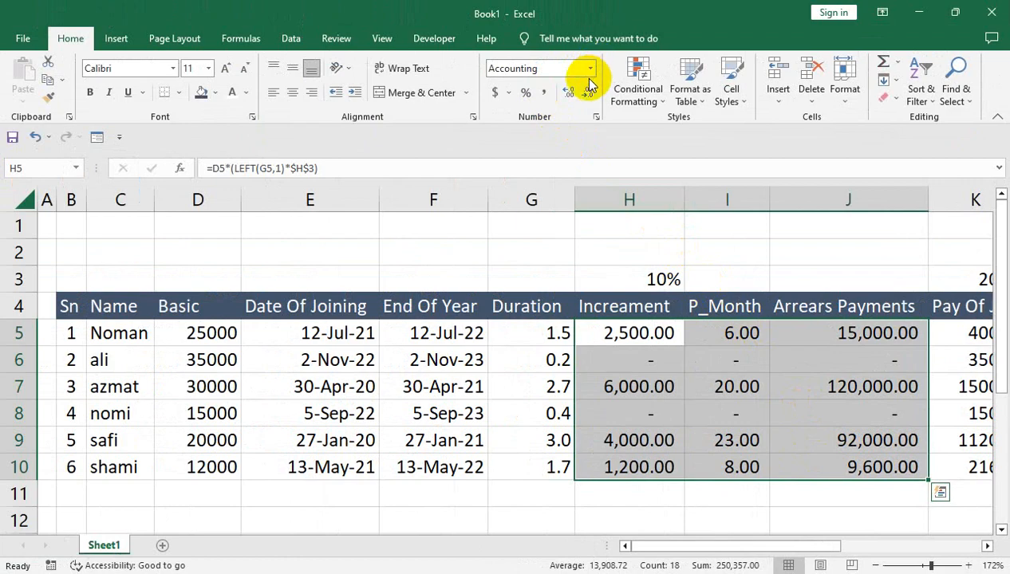
click(591, 69)
click(590, 128)
click(695, 349)
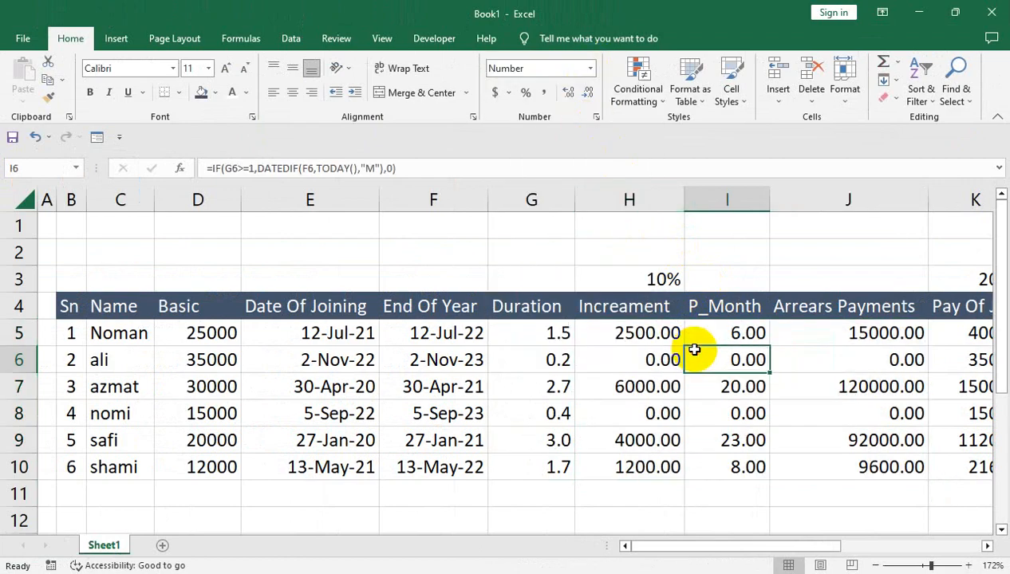
- Remove the decimals from H5:J10 and reapply the comma style to the range
drag(651, 325, 754, 471)
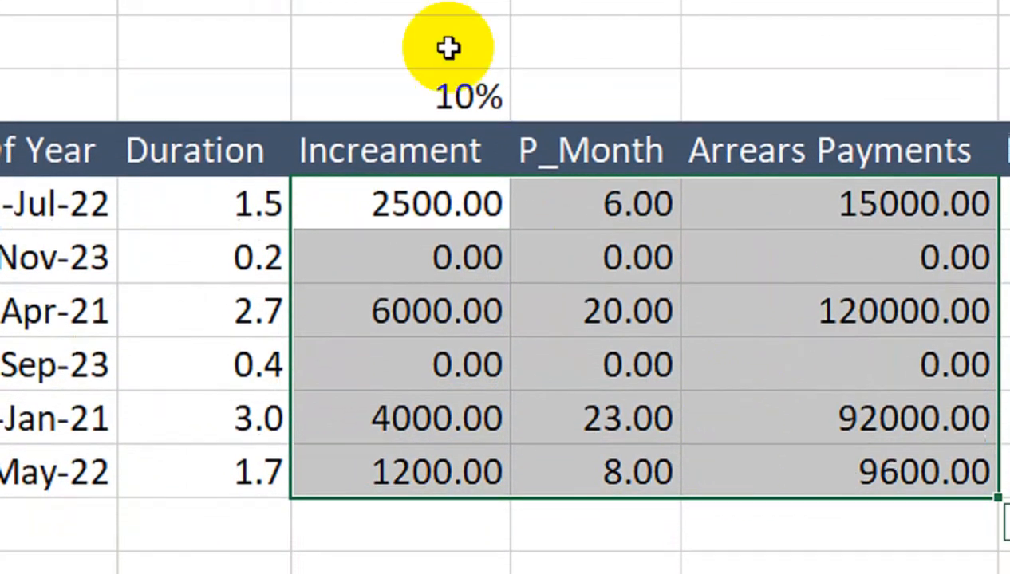
click(320, 126)
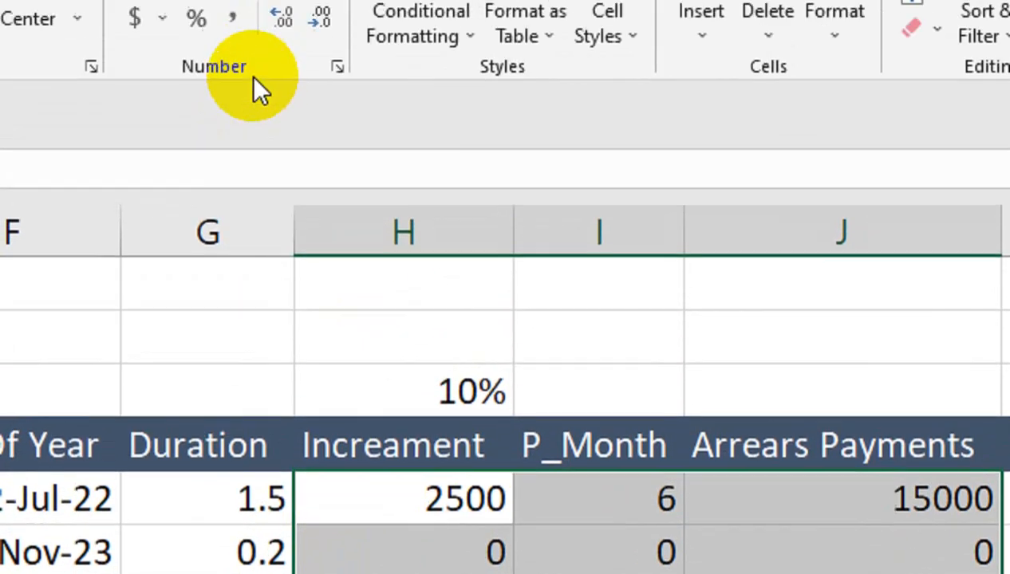
click(289, 134)
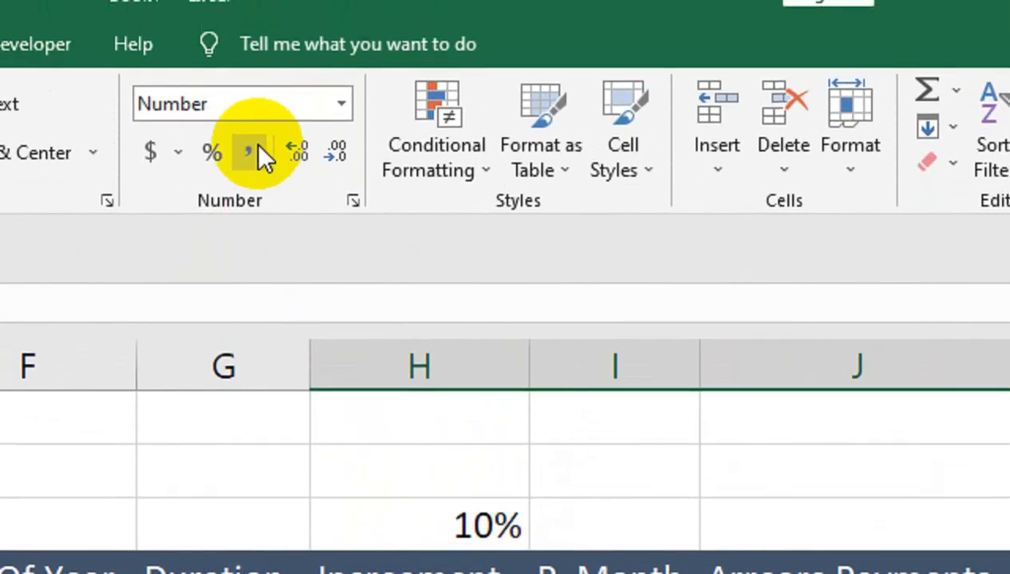
click(257, 146)
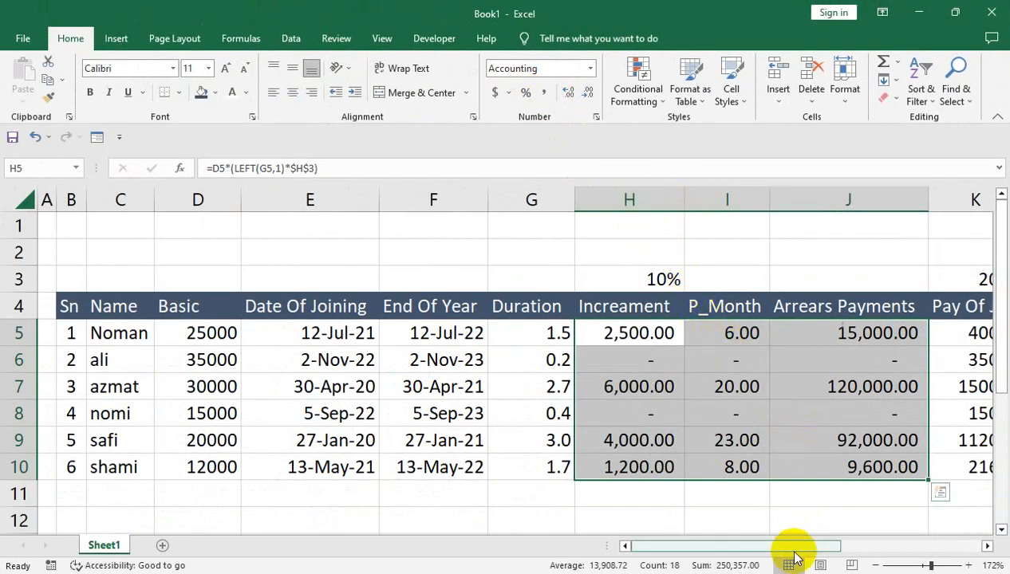
- Show the P_Month values in I5:I10 without decimal places
drag(784, 546, 824, 545)
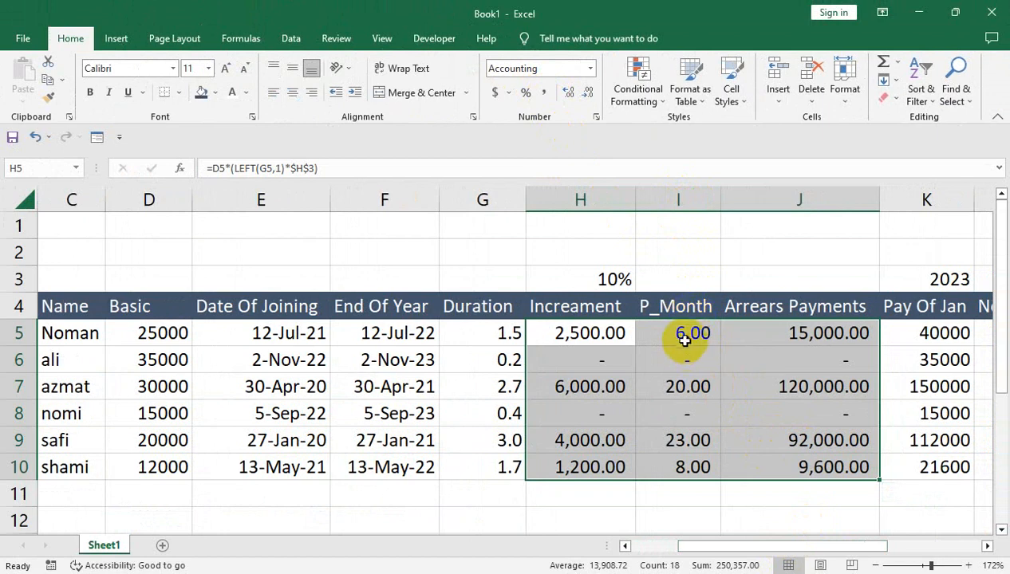
drag(684, 340, 680, 473)
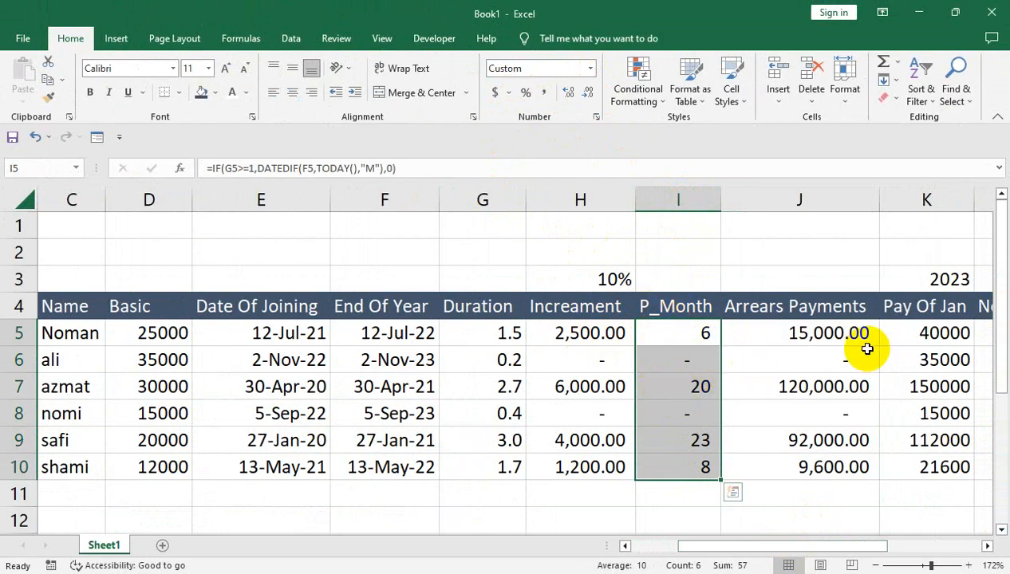
- Shorten the header in J4 to "Arr Pay"
click(797, 310)
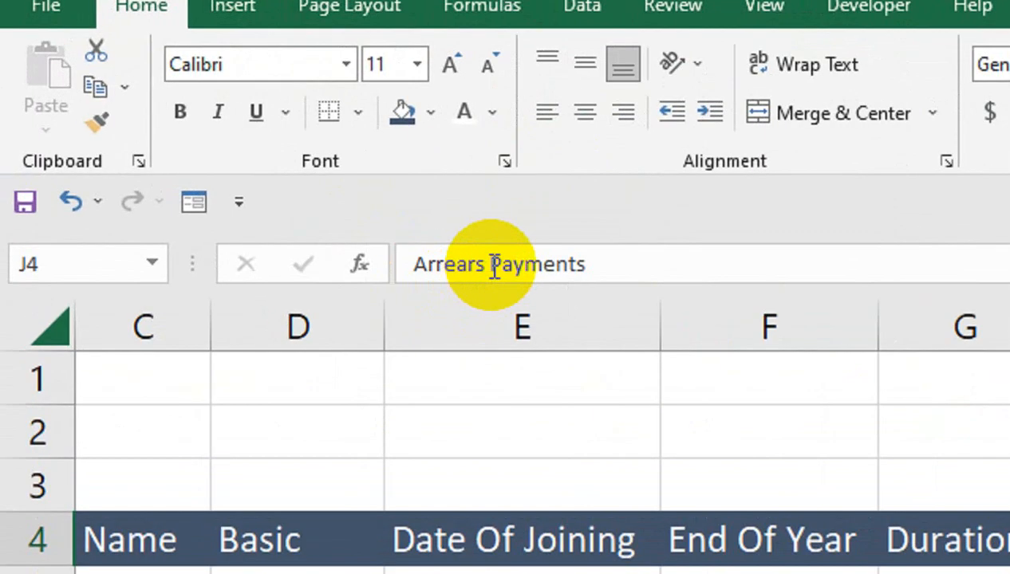
drag(247, 167, 213, 167)
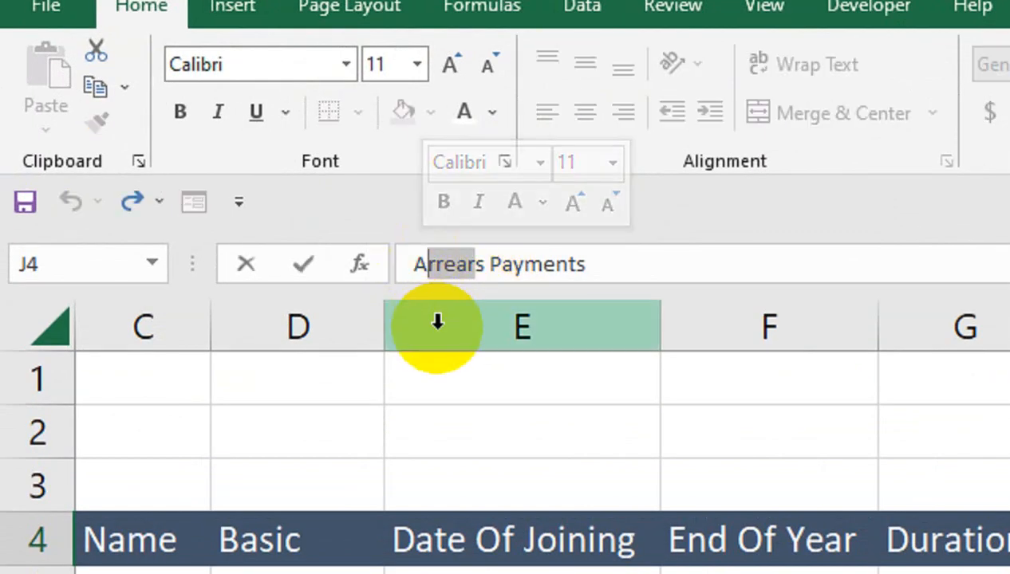
drag(444, 266, 485, 270)
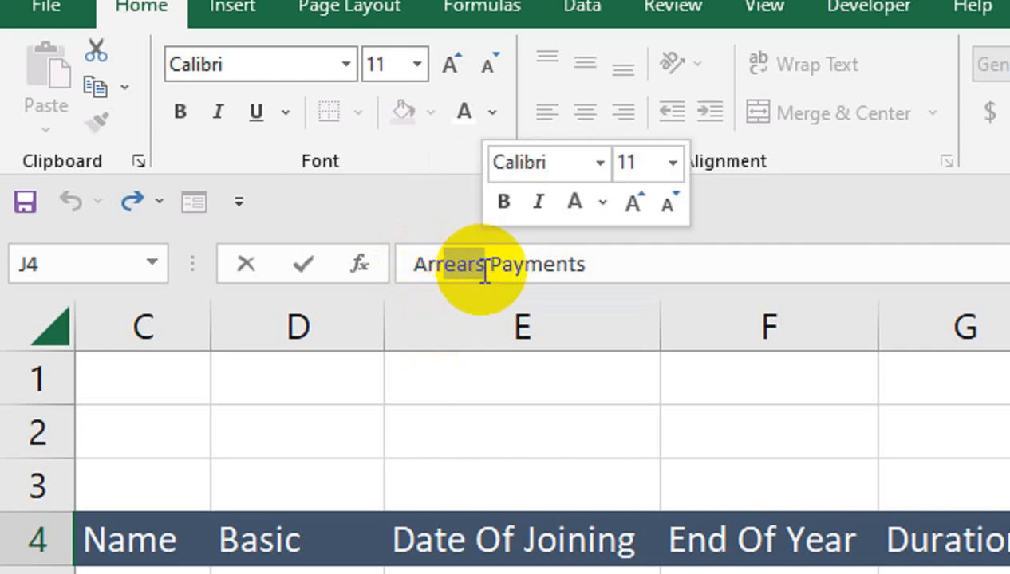
key(Delete)
drag(552, 263, 492, 265)
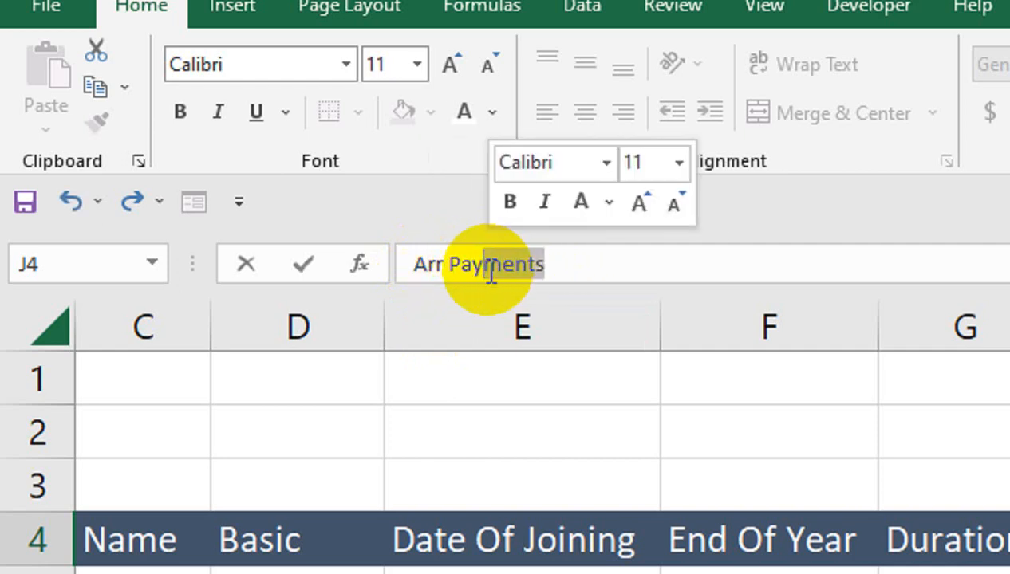
key(Delete)
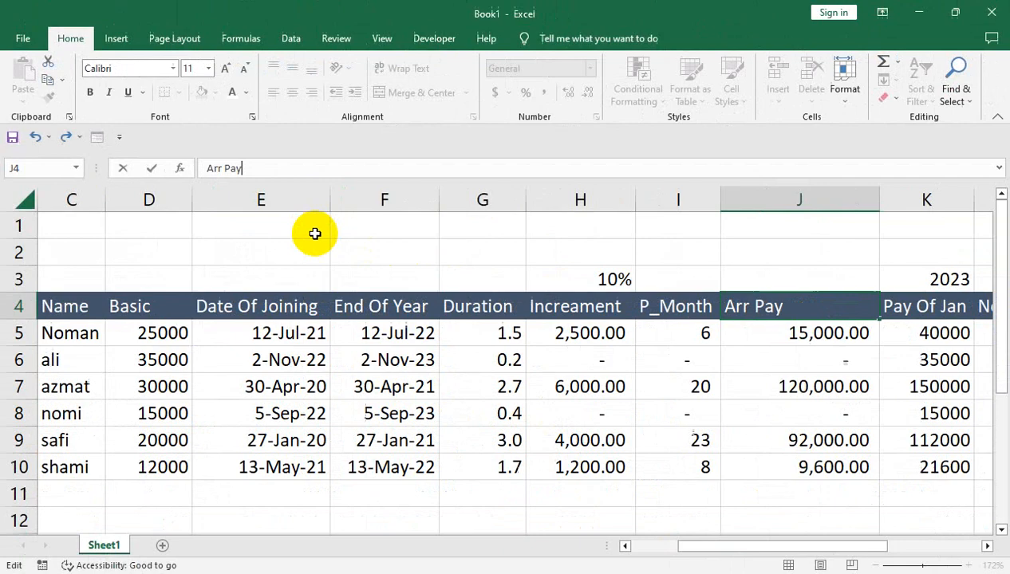
click(750, 375)
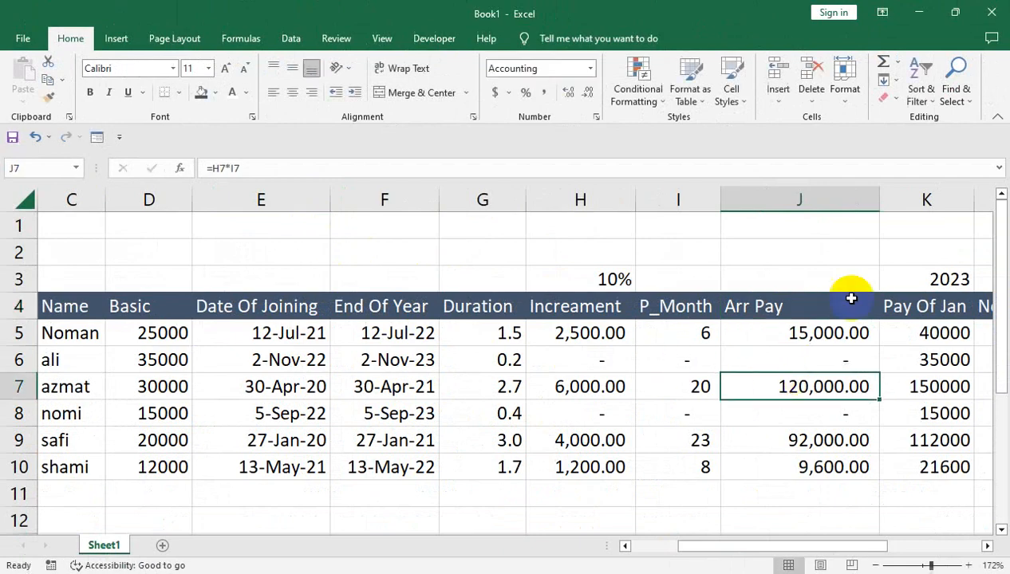
- Narrow column J to fit its shortened header and values
click(868, 193)
drag(880, 194, 835, 194)
click(747, 333)
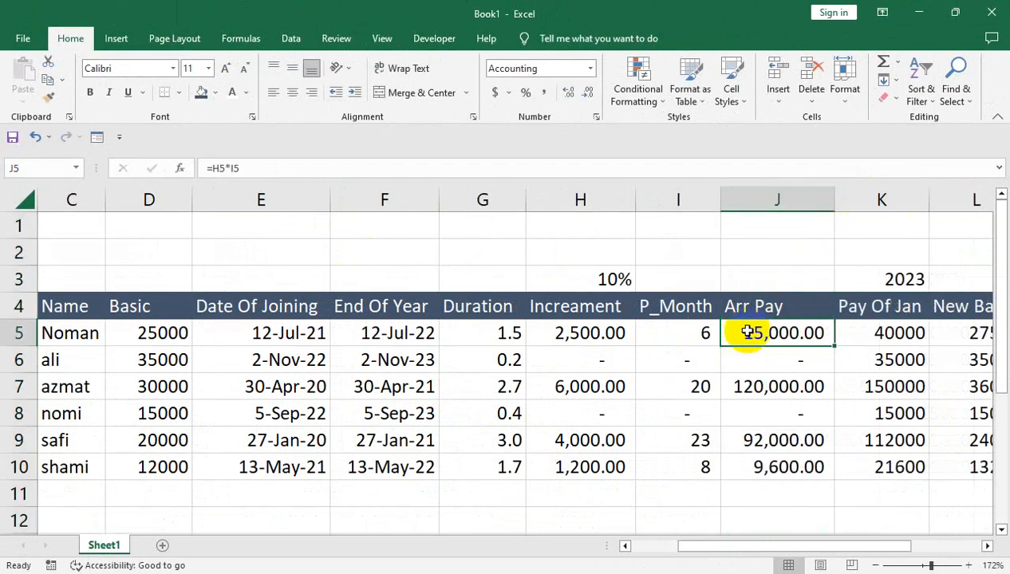
- Apply the percentage format to header cells M4:N4 and enter 105% in M4
drag(890, 379, 1000, 375)
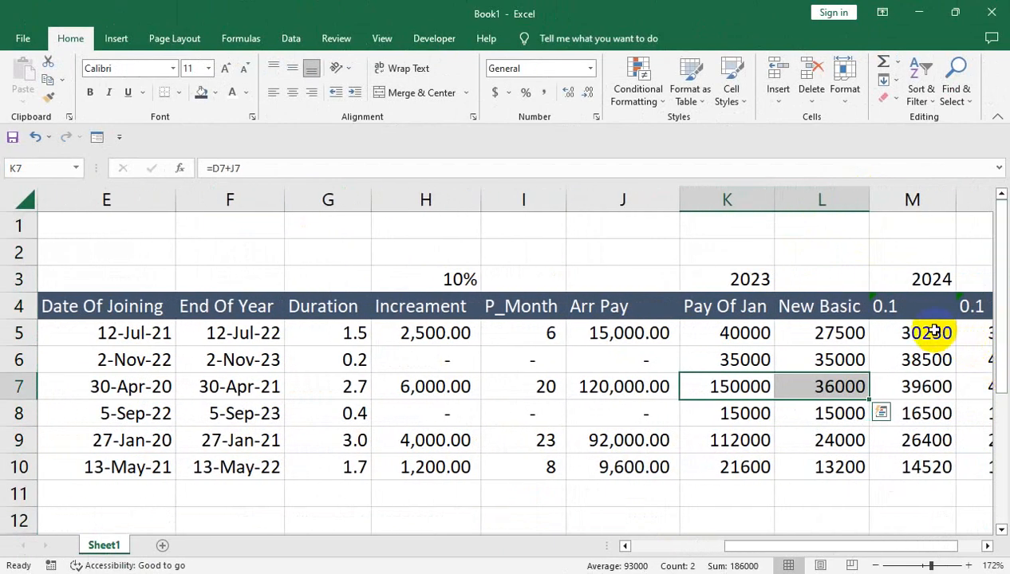
drag(925, 309, 969, 305)
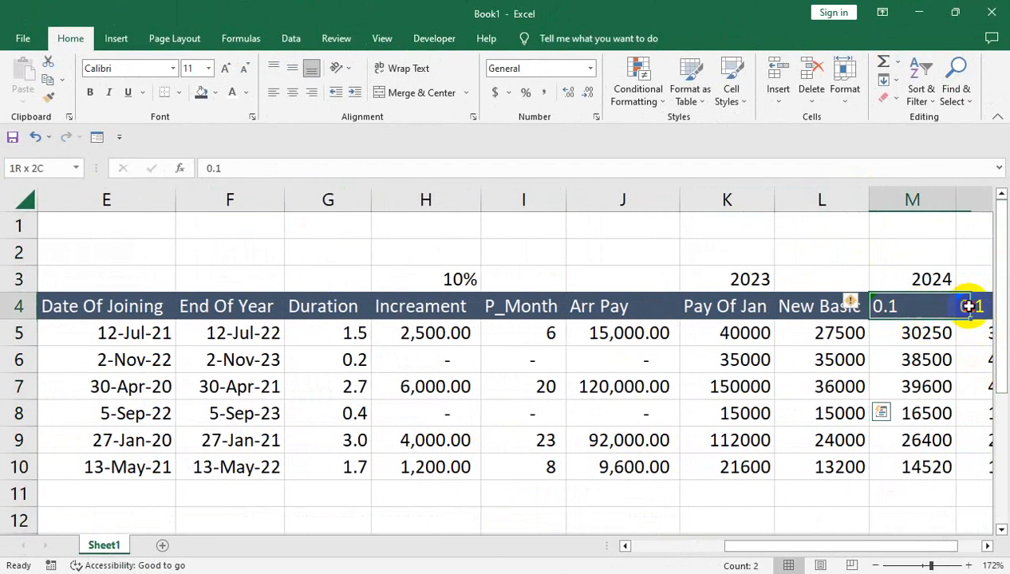
click(524, 93)
drag(930, 335, 867, 333)
click(764, 303)
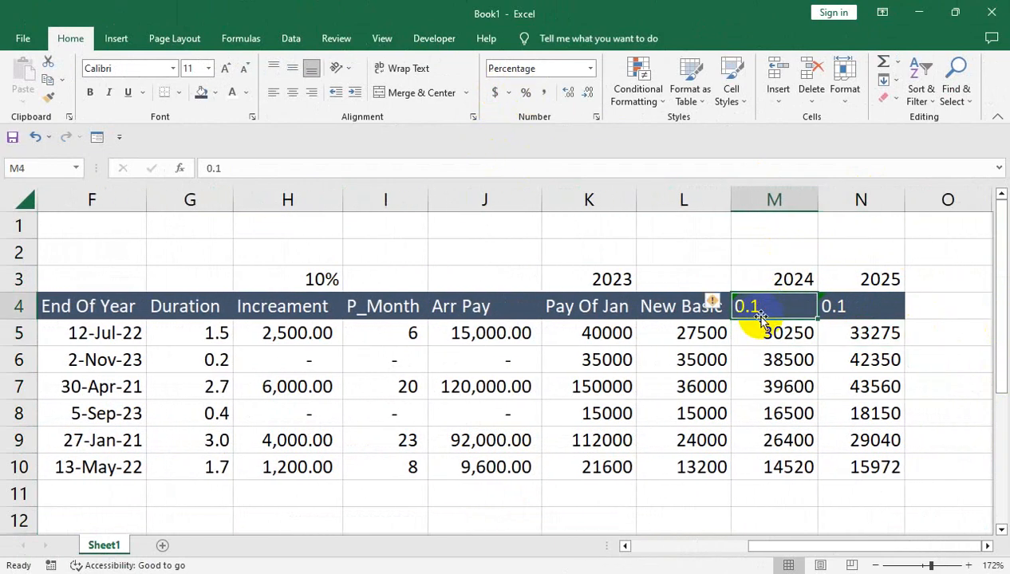
text(10%)
key(Return)
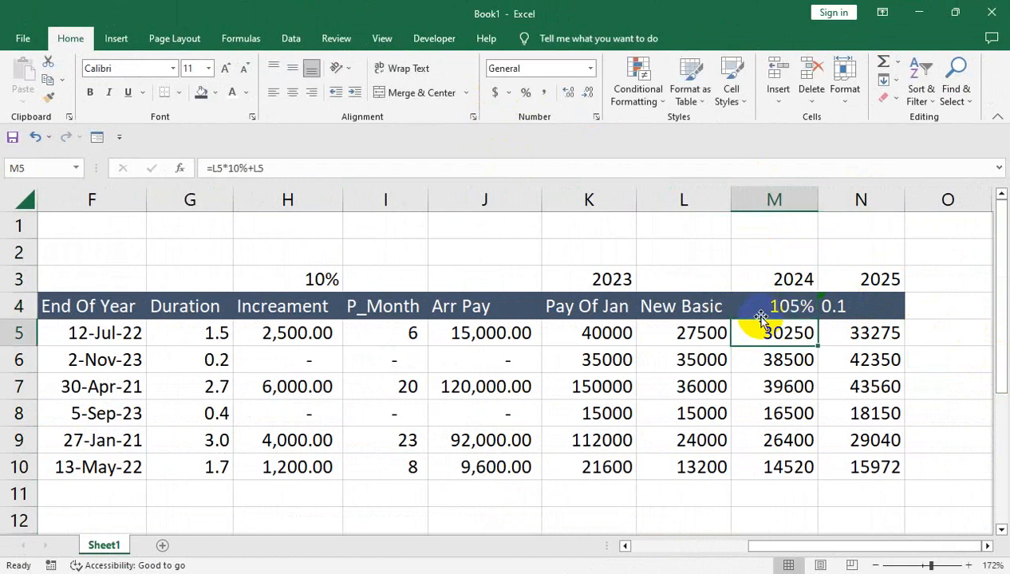
key(Up)
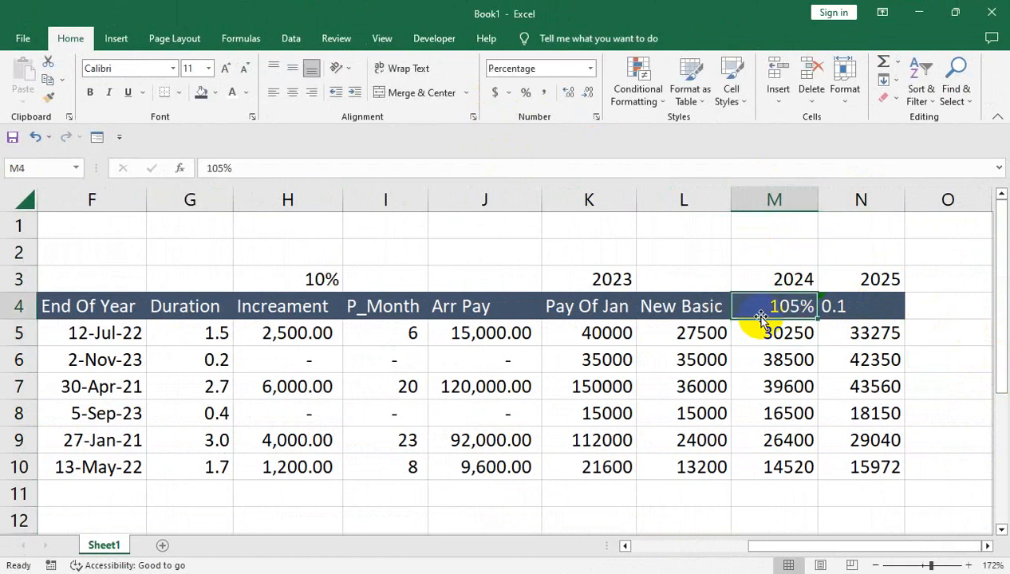
- Reset M4 to the General format, enter 10% in it and fill it right into N4
click(590, 68)
click(590, 95)
text(10%)
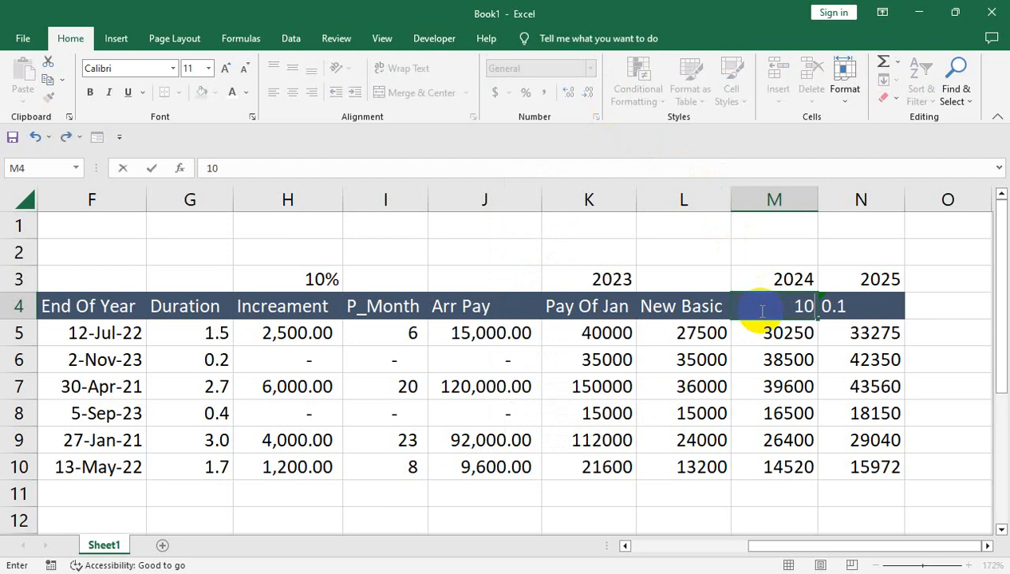
key(Up)
key(Down)
key(shift+Right)
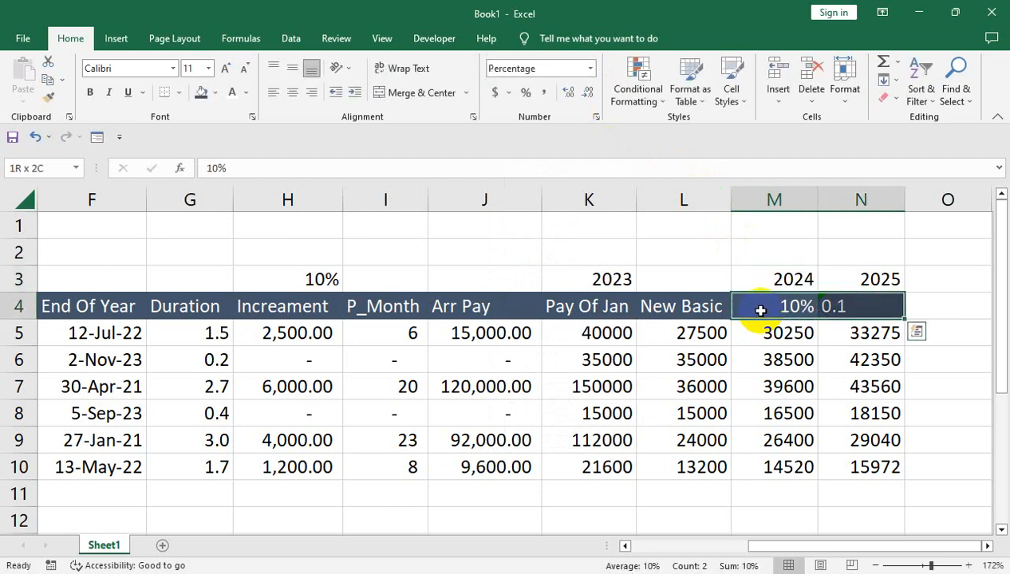
click(827, 297)
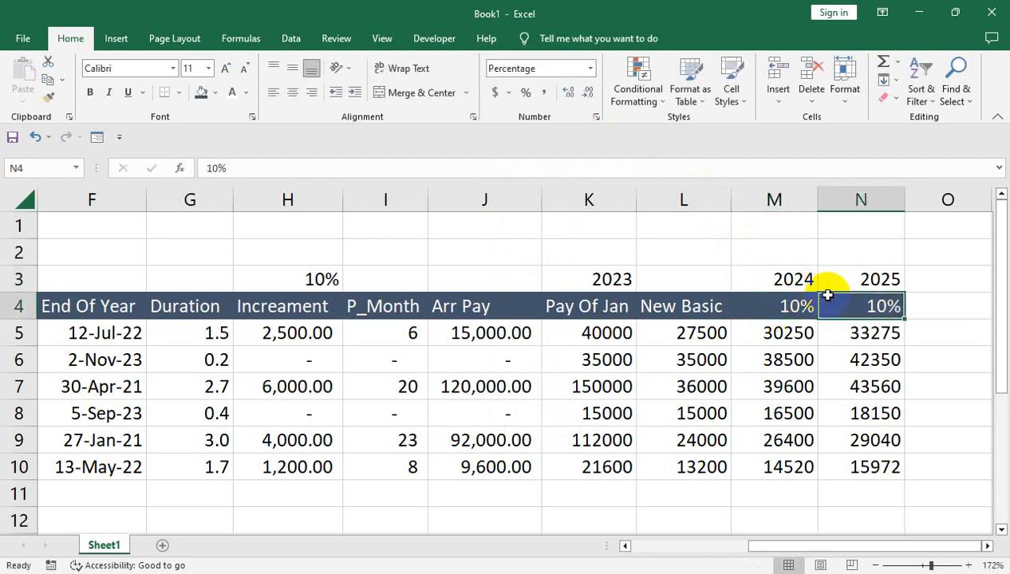
click(832, 279)
drag(790, 279, 827, 282)
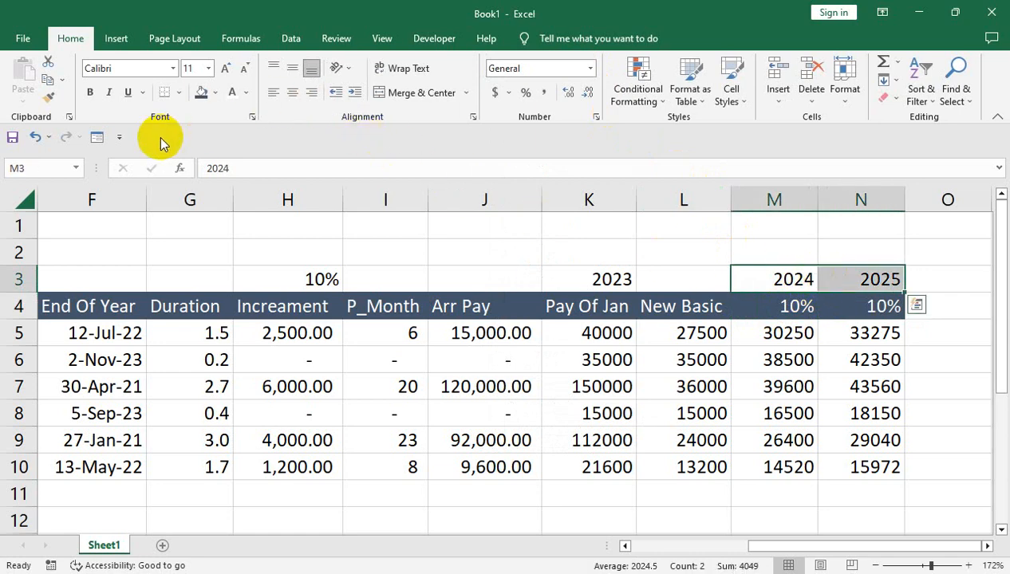
click(312, 314)
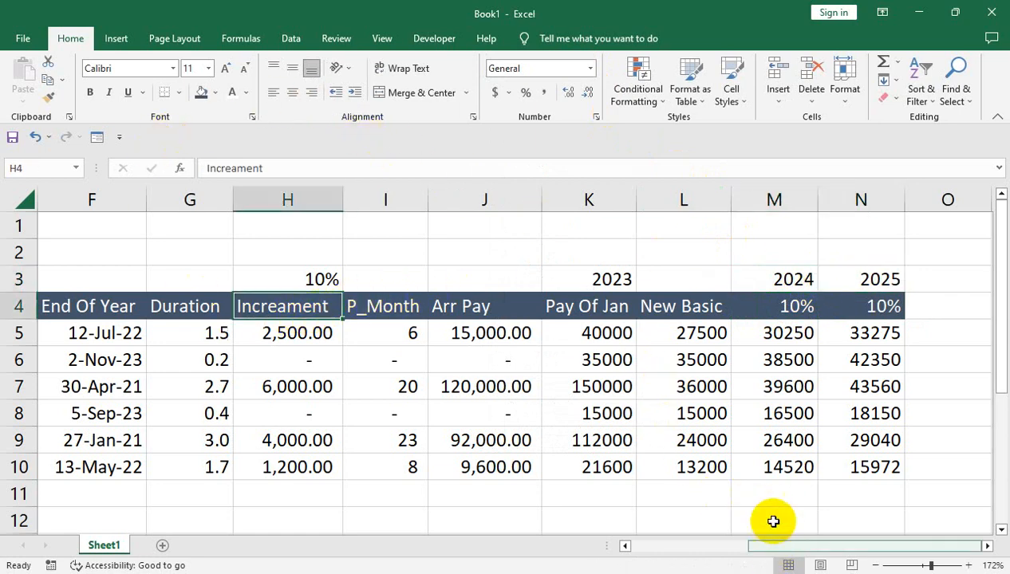
drag(617, 386, 10, 414)
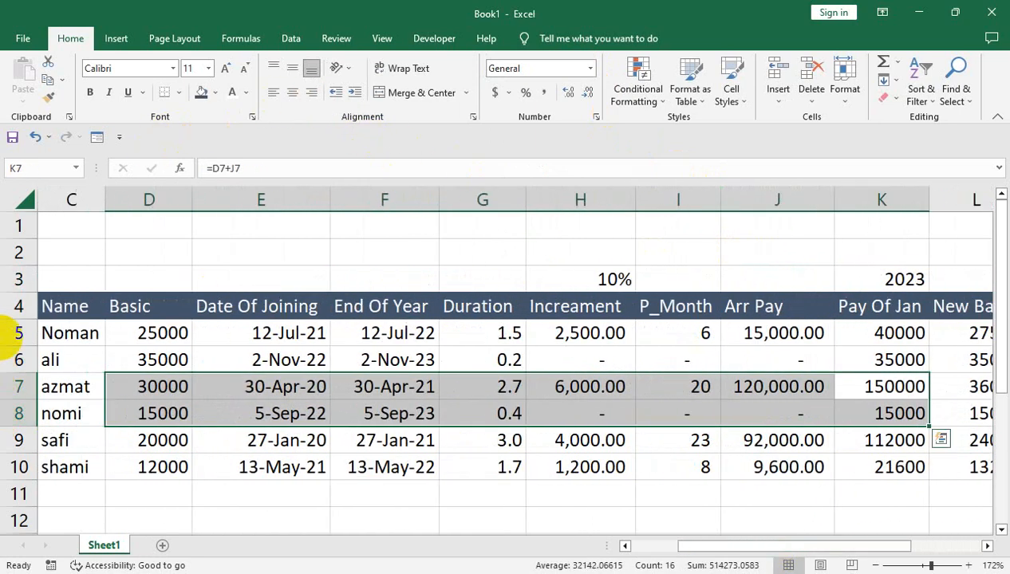
drag(65, 338, 11, 343)
click(66, 335)
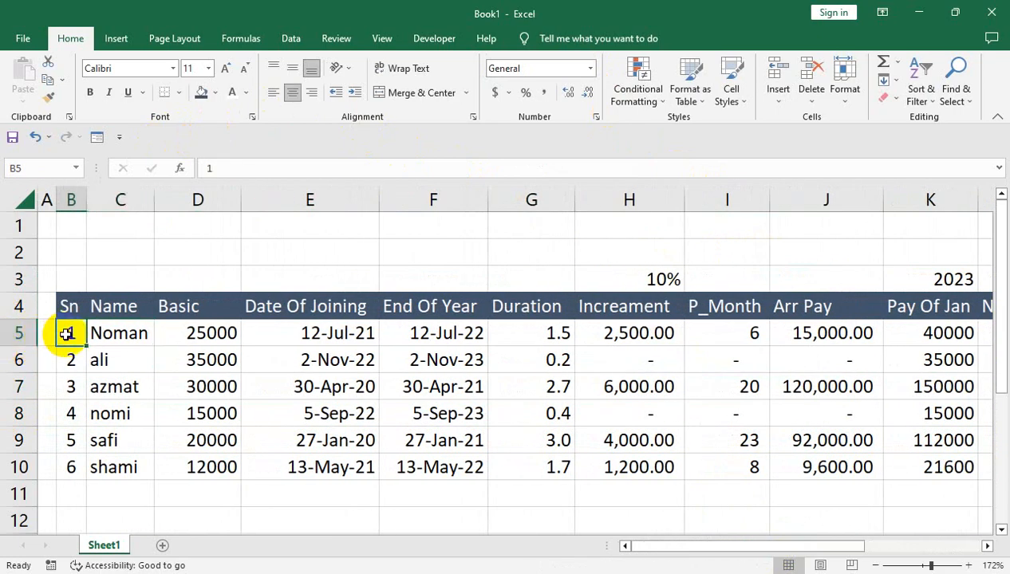
key(shift+Right)
key(shift+Right)
key(ctrl+q)
key(Right)
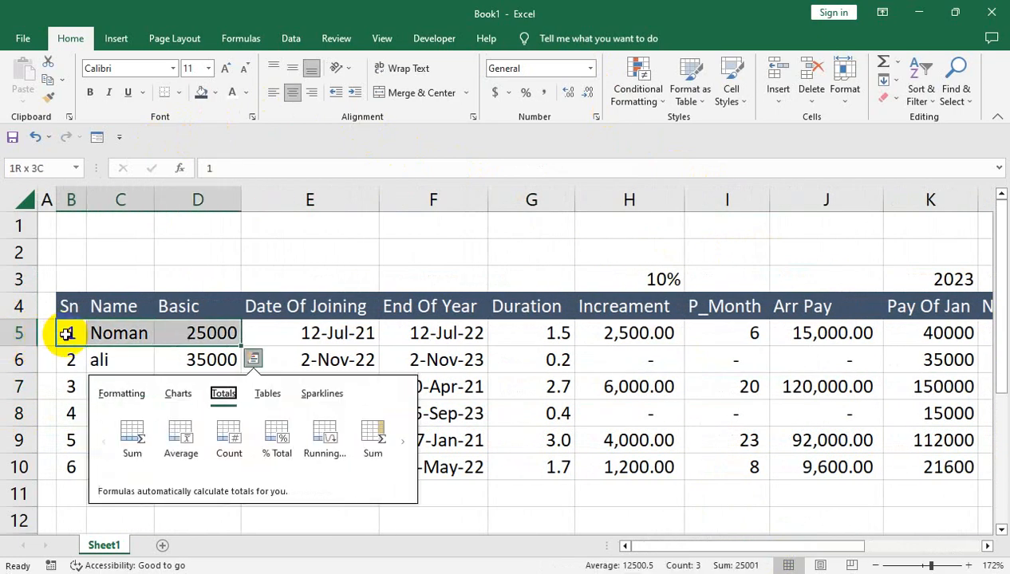
click(120, 343)
- Apply All Borders to the employee data range B5:N10 beneath the header row
drag(71, 334, 897, 467)
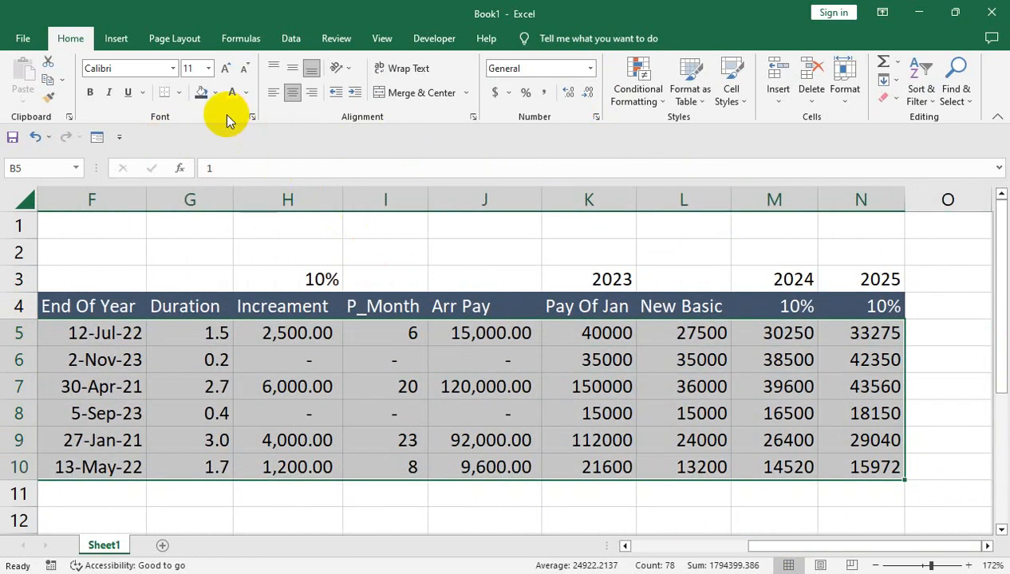
click(178, 95)
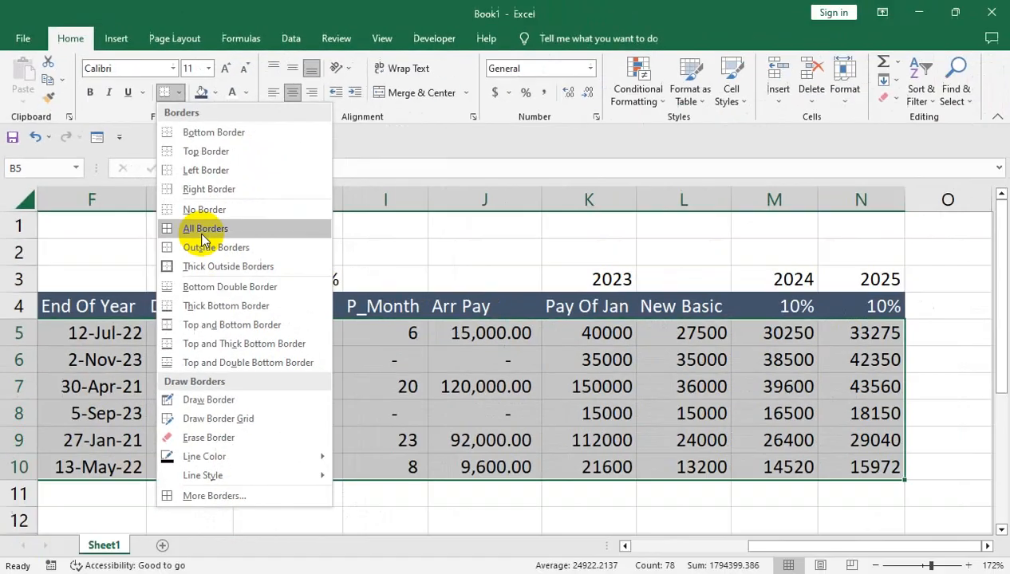
click(205, 229)
click(363, 386)
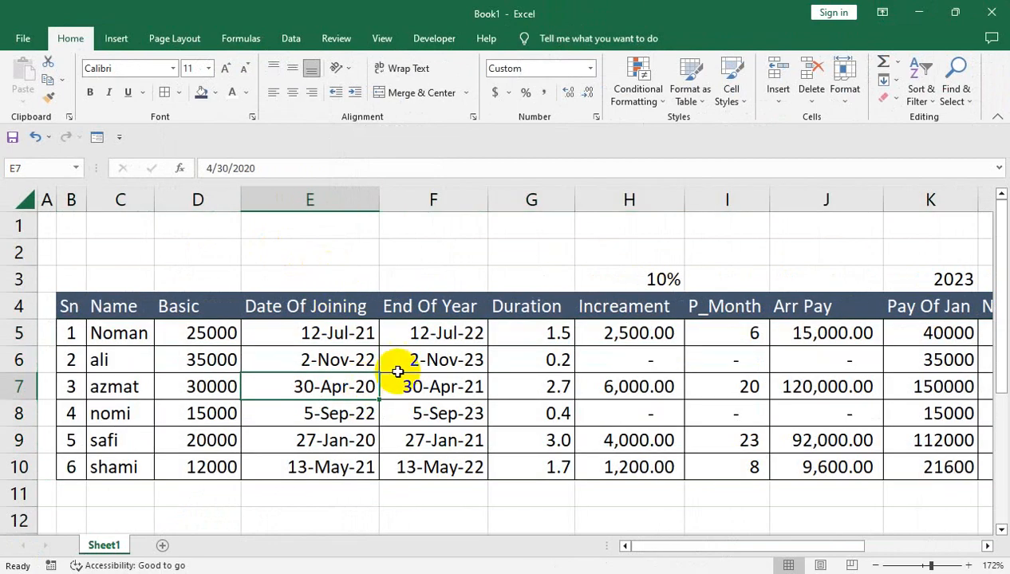
- Try a Greater Than 23500 conditional format with Light Red Fill with Dark Red Text on the Basic values in D5:D10
click(744, 335)
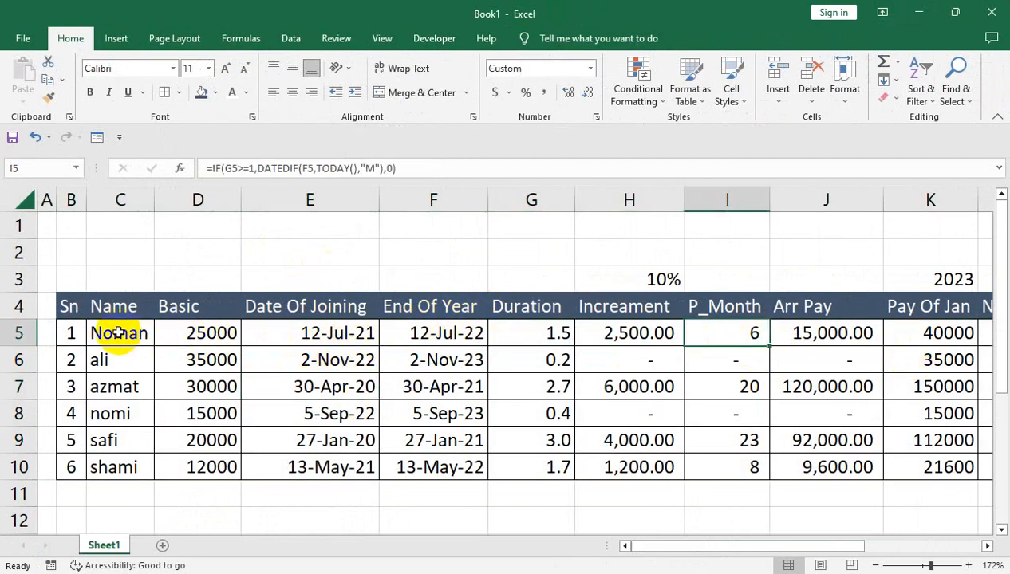
drag(118, 334, 202, 457)
drag(207, 335, 225, 467)
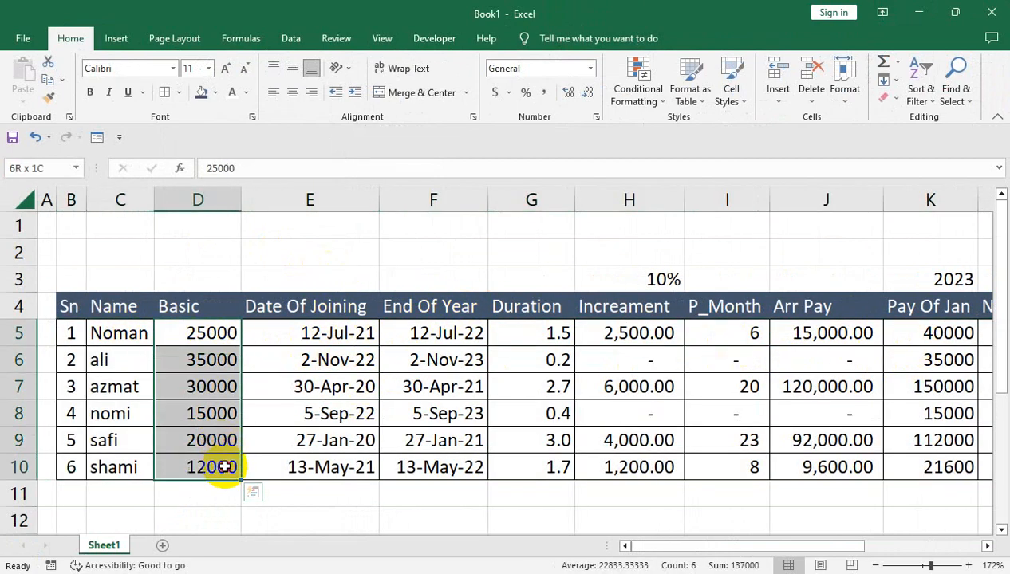
click(253, 494)
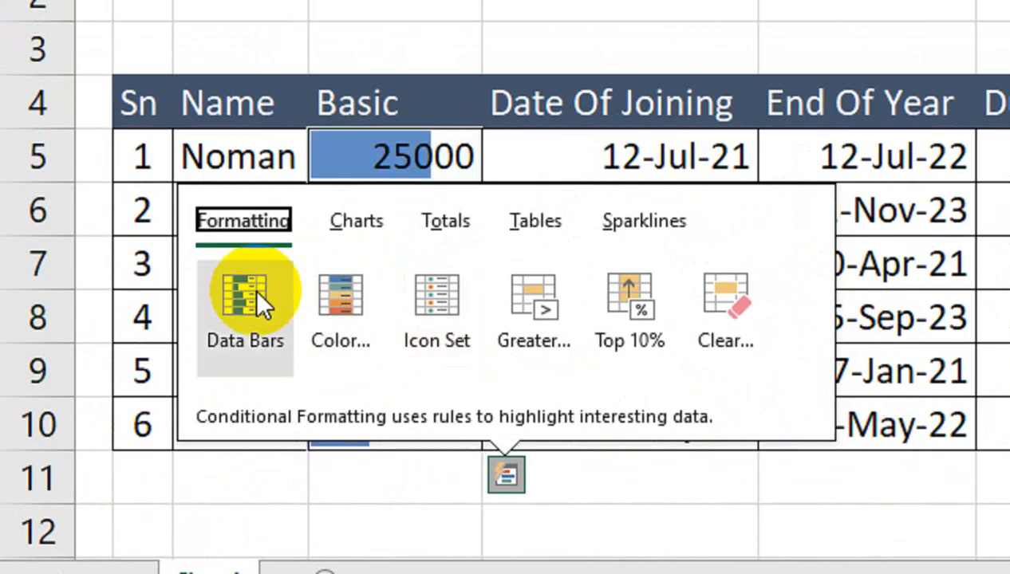
click(514, 301)
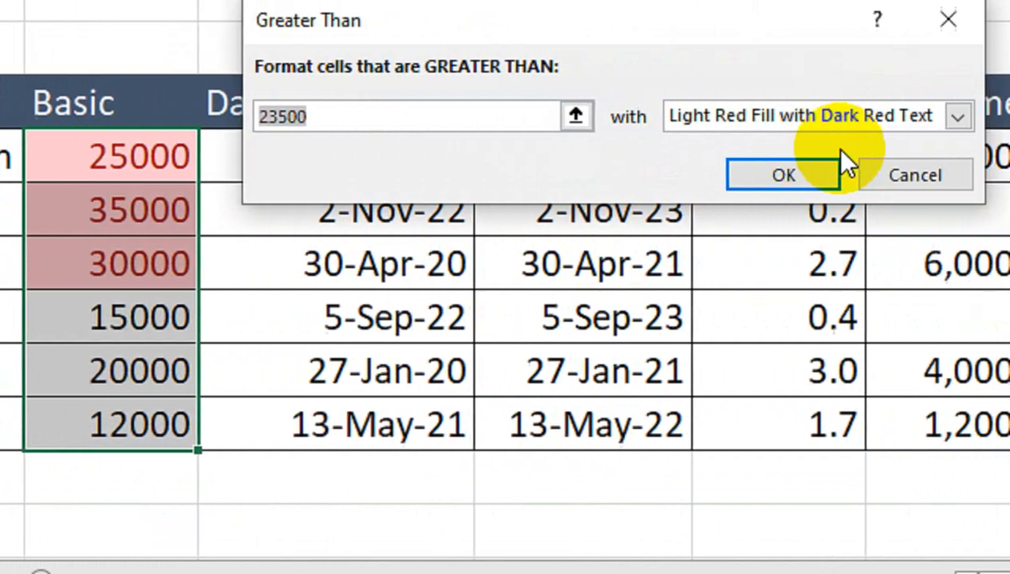
click(817, 173)
click(434, 243)
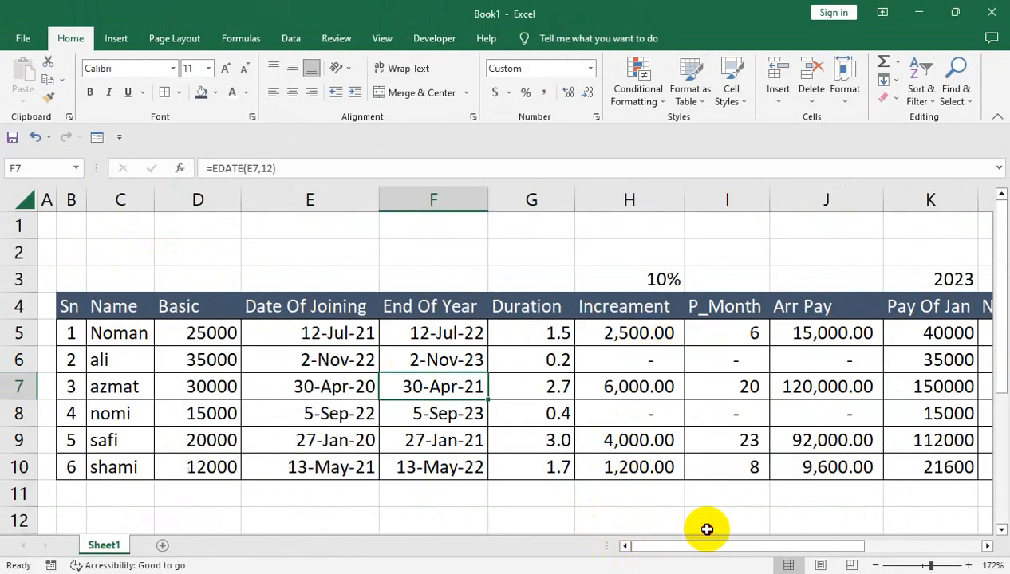
mouse_move(727, 546)
mouse_down()
mouse_move(866, 545)
mouse_move(722, 545)
mouse_up()
click(588, 422)
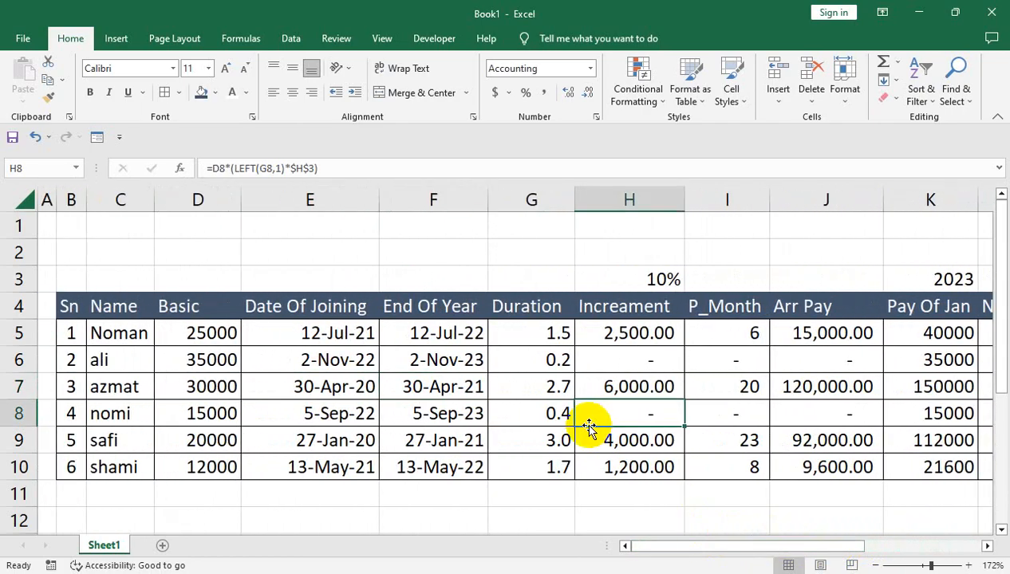